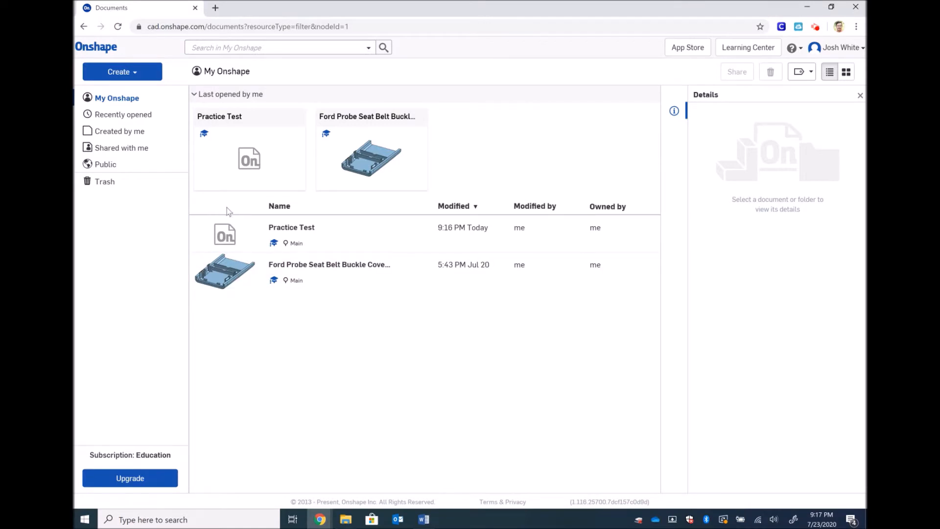
- Create a new document called "Name"
click(151, 73)
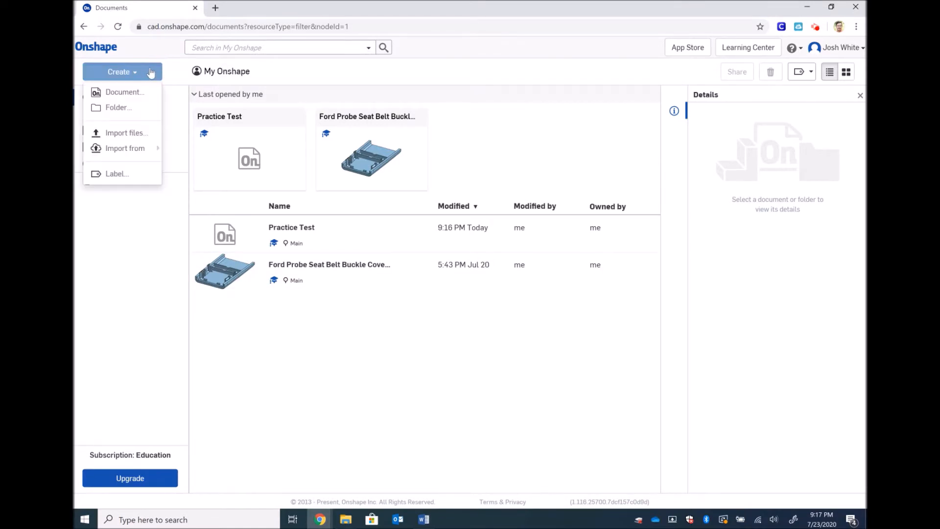
click(122, 92)
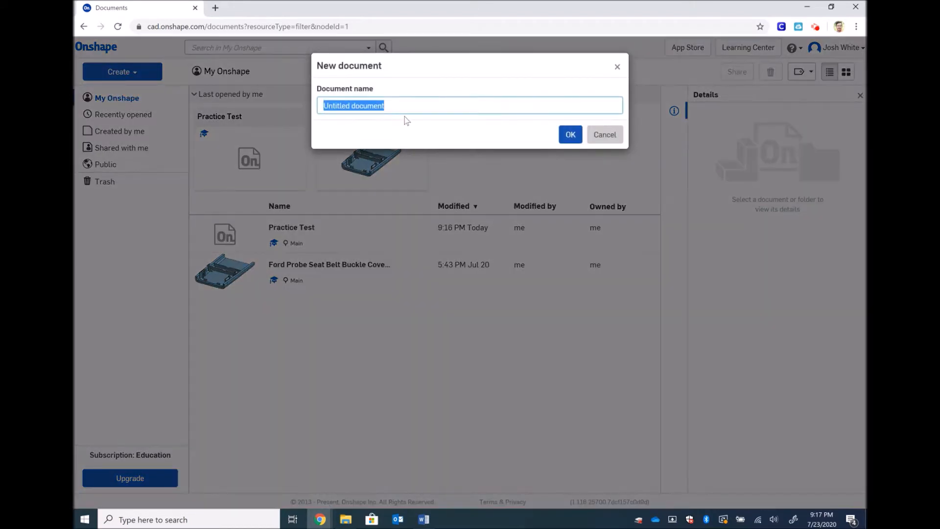
text(Na)
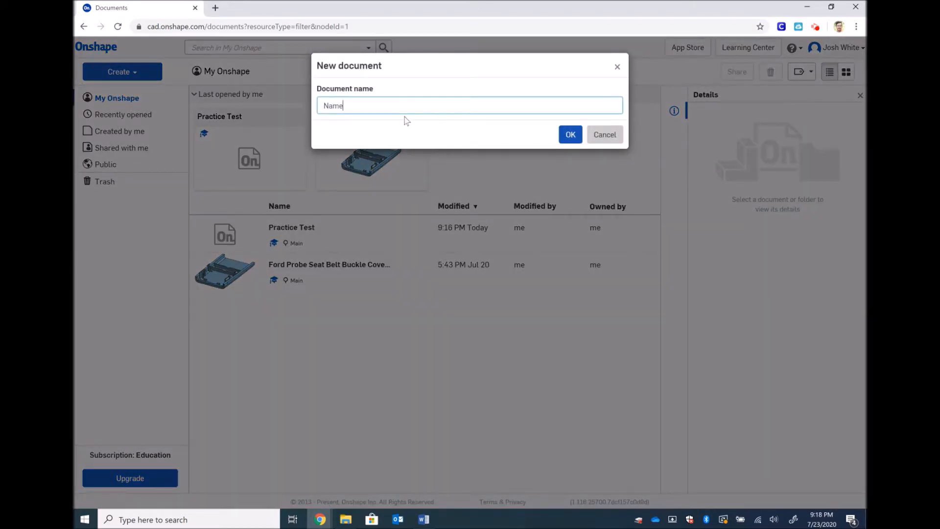
text(me)
click(571, 134)
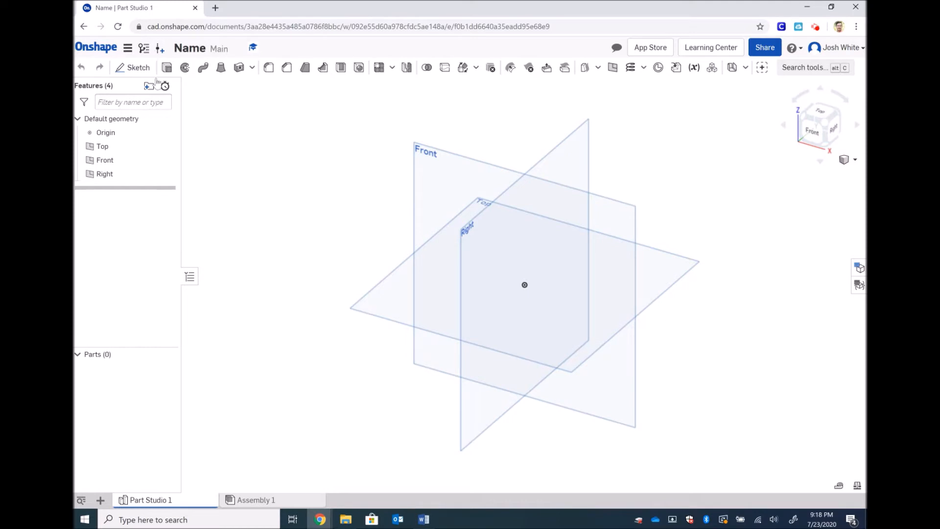
- Start a new sketch on the Front plane and face it straight on
click(144, 70)
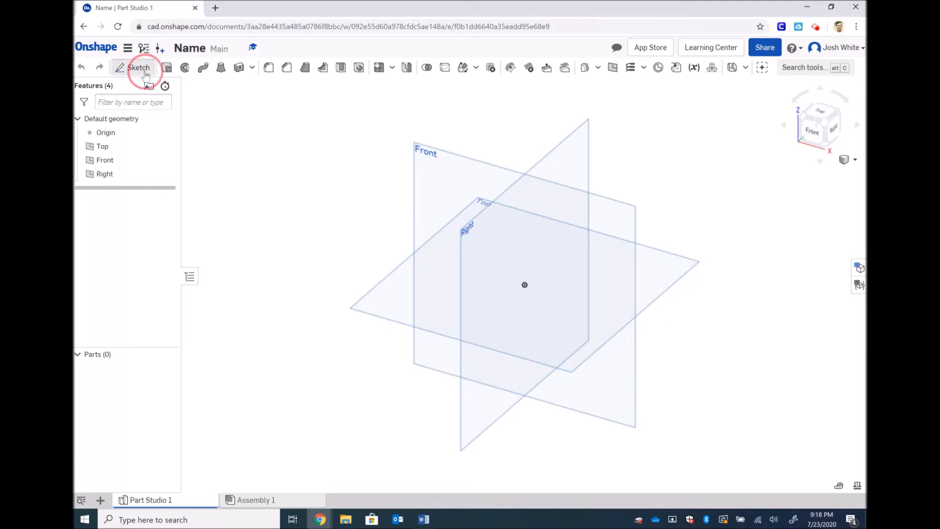
click(425, 148)
click(814, 134)
scroll(537, 262, down, 3)
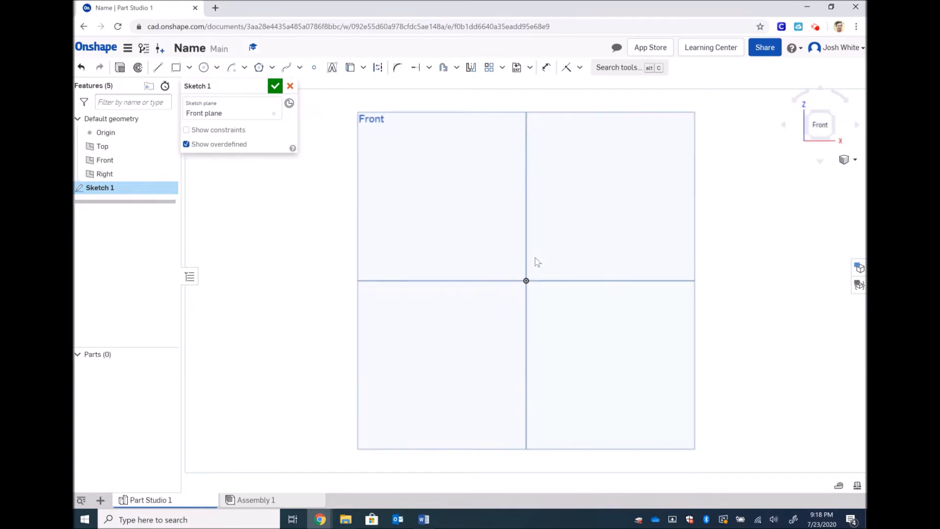
scroll(537, 262, down, 2)
scroll(538, 262, up, 1)
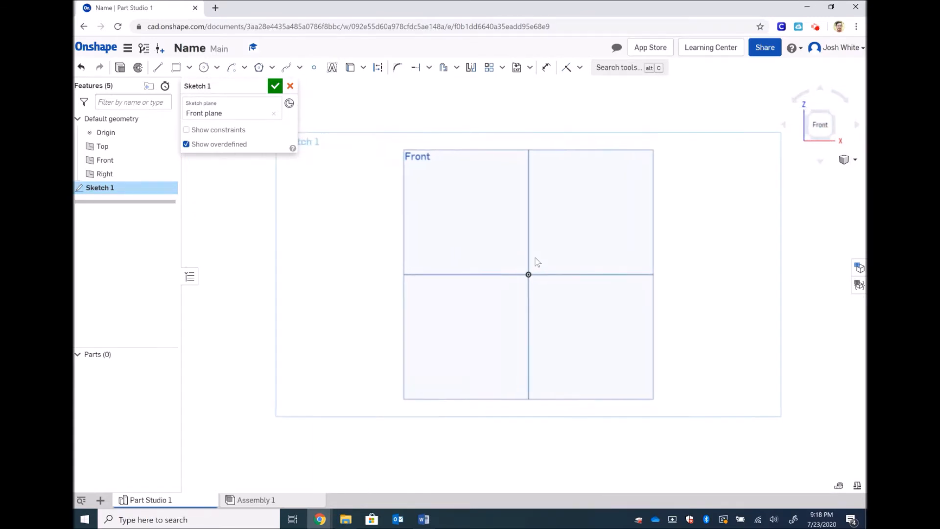
- Draw a closed block-letter M outline with straight lines around the Front plane's left edge, its left foot about 0.87 wide
click(157, 67)
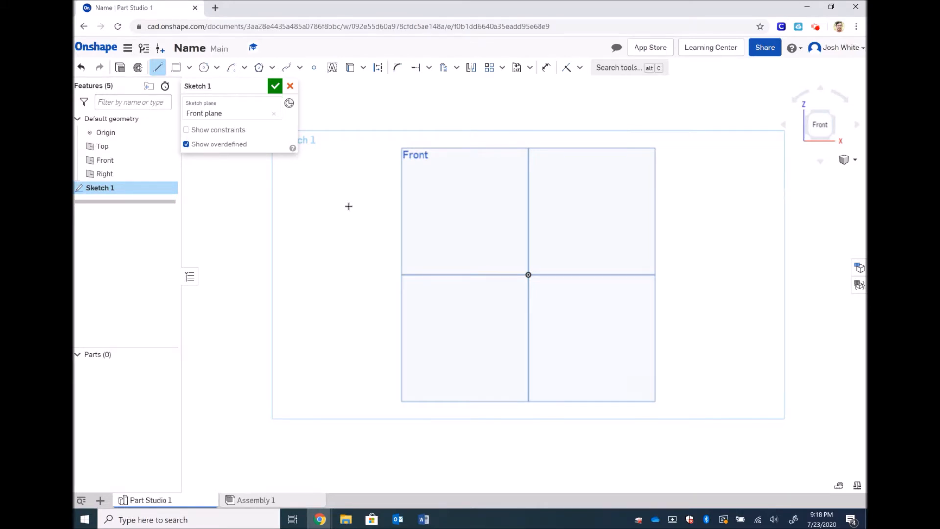
right_click(279, 308)
key(Escape)
click(288, 305)
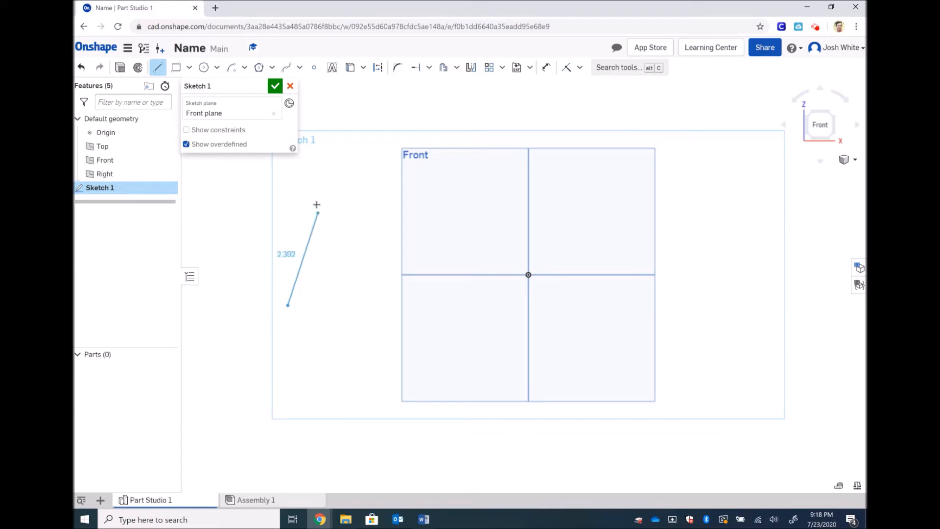
click(316, 182)
click(341, 213)
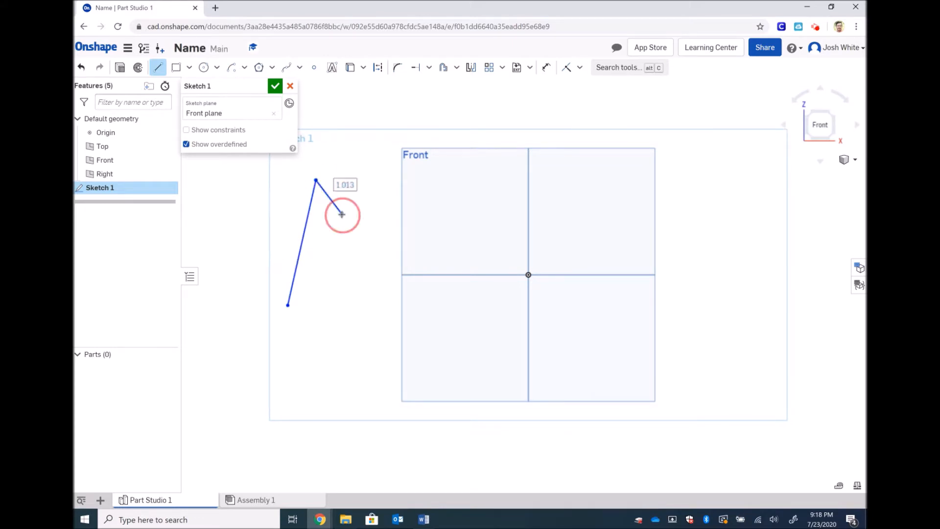
click(375, 175)
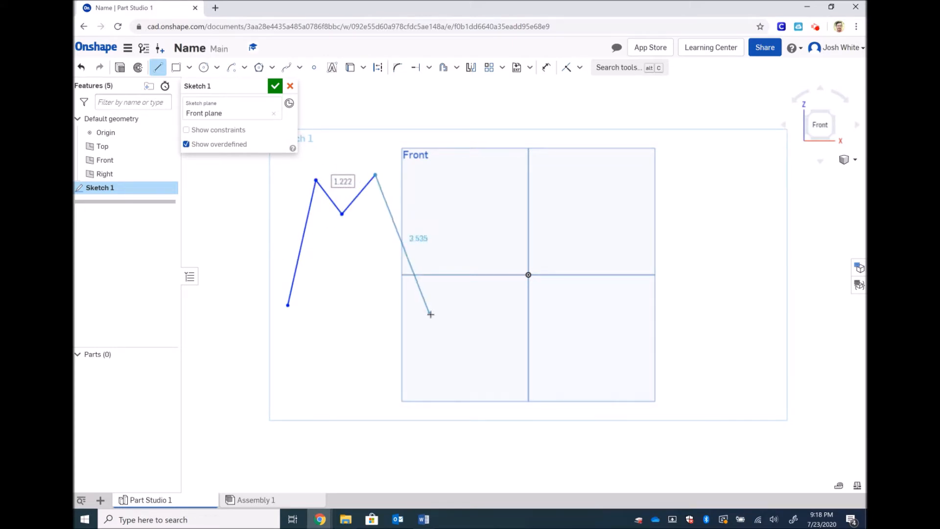
click(431, 314)
click(410, 335)
click(375, 222)
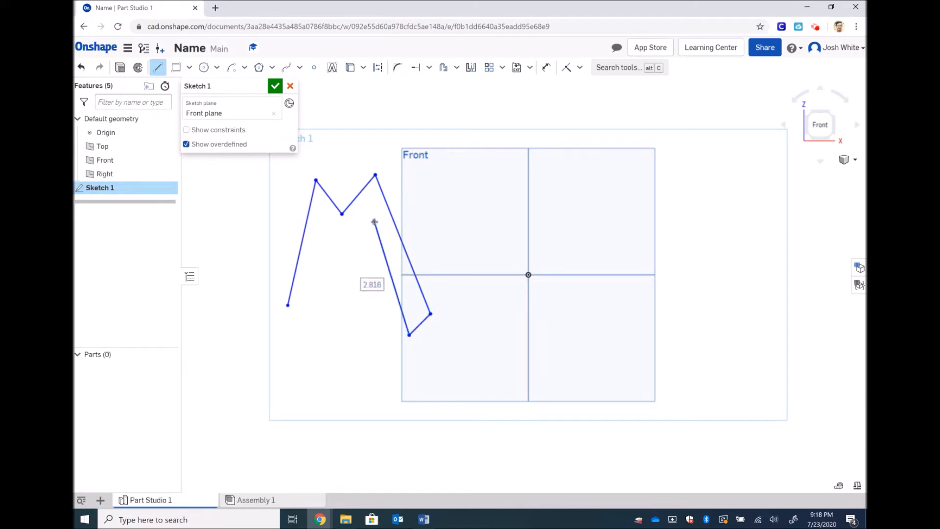
click(350, 243)
click(326, 216)
click(314, 332)
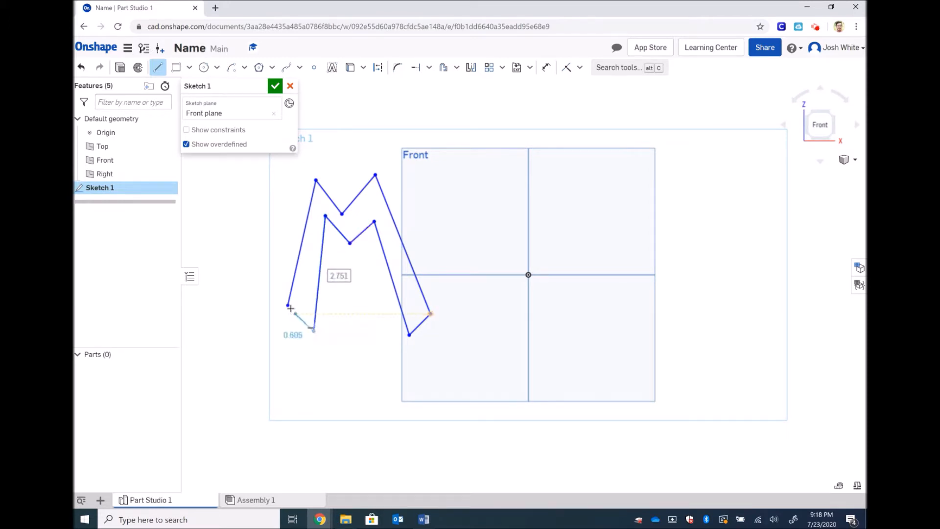
click(288, 305)
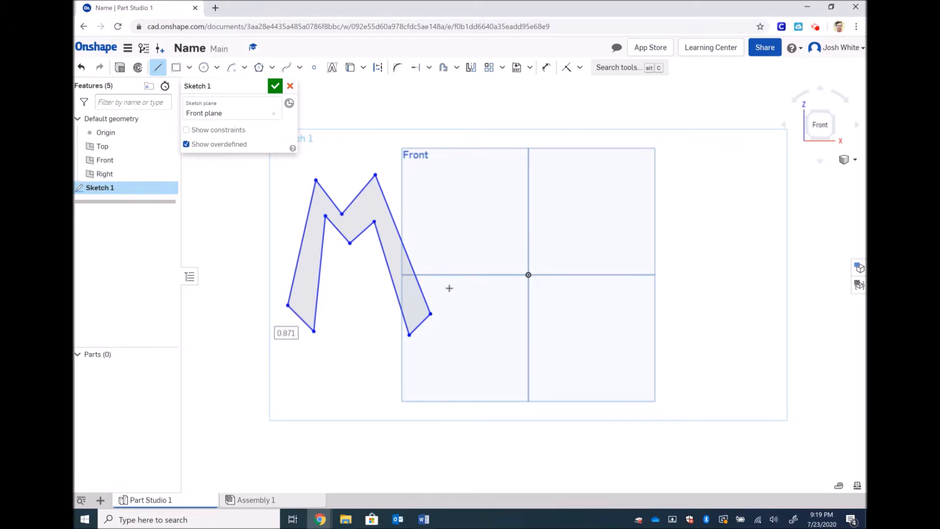
- Draw the three-line open stem of a small r beside the M, its vertical left side about 0.89 long and its right side about 0.63
click(436, 226)
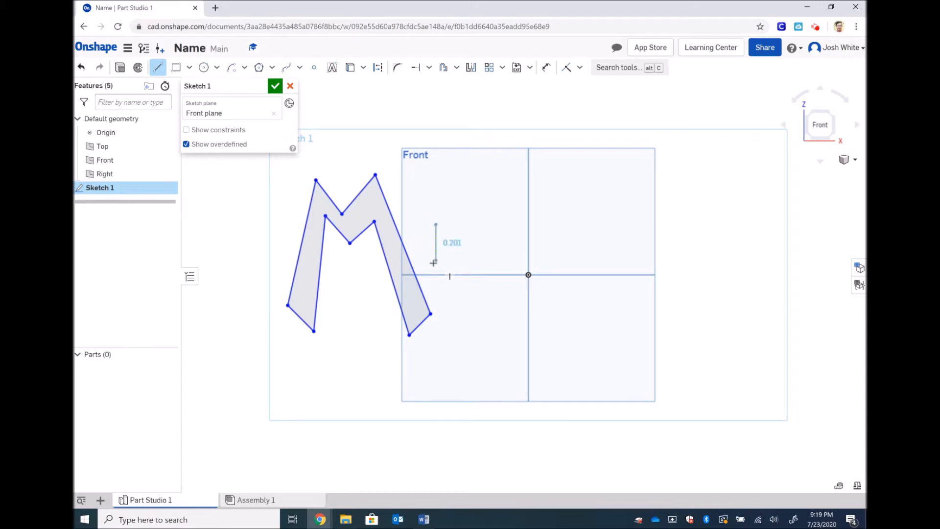
click(436, 262)
click(456, 263)
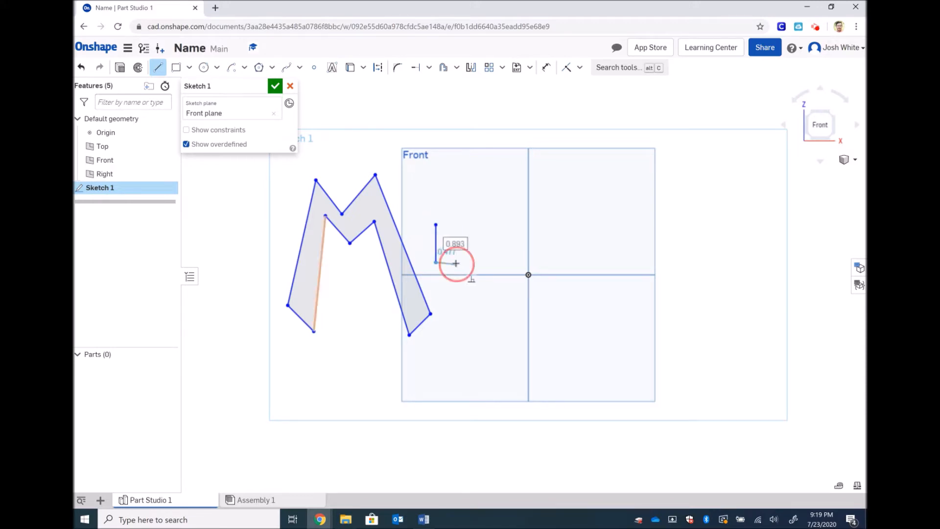
click(450, 239)
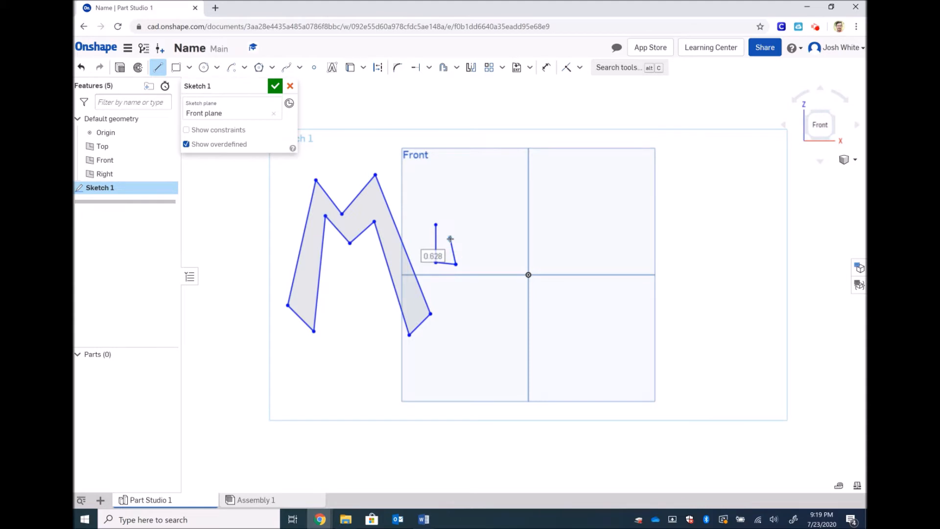
key(Escape)
- Add the r's inner and outer three-point arcs, the outer about 0.87 in radius, and close their ends with a line about 0.31 long
click(245, 69)
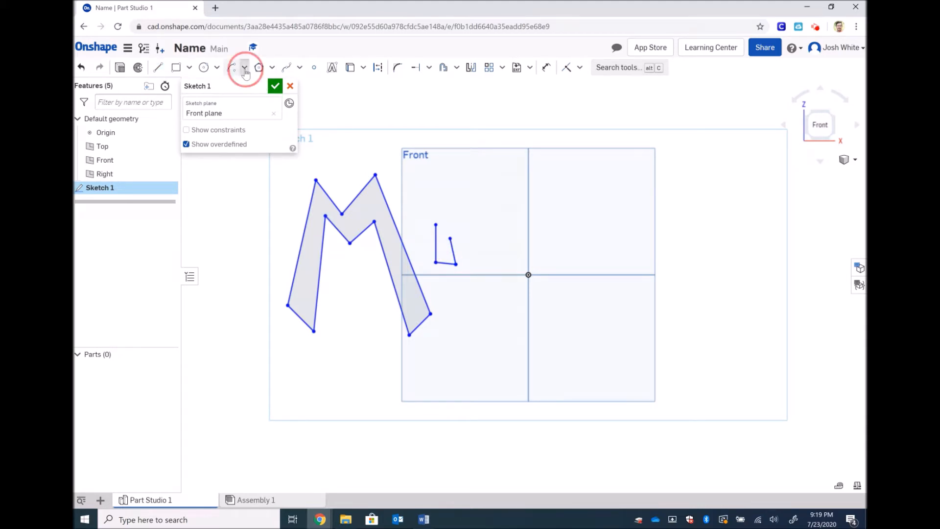
click(248, 86)
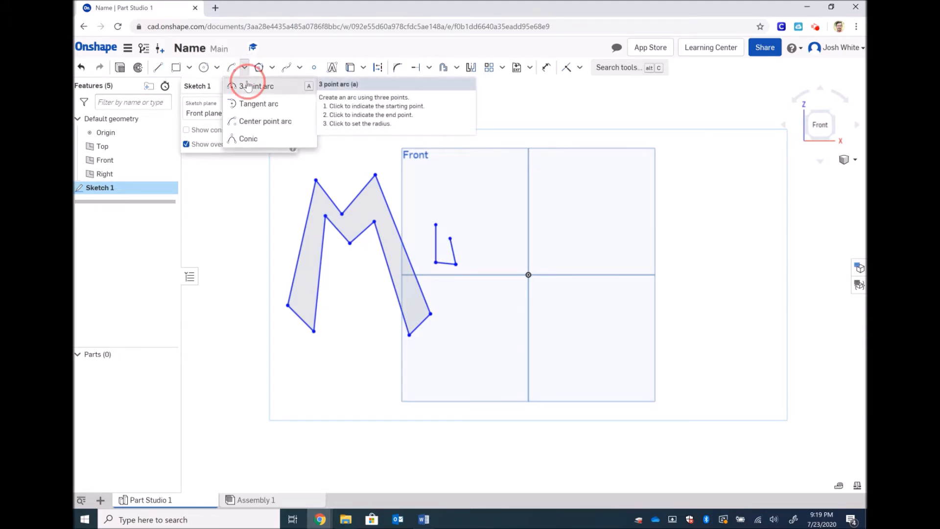
click(451, 238)
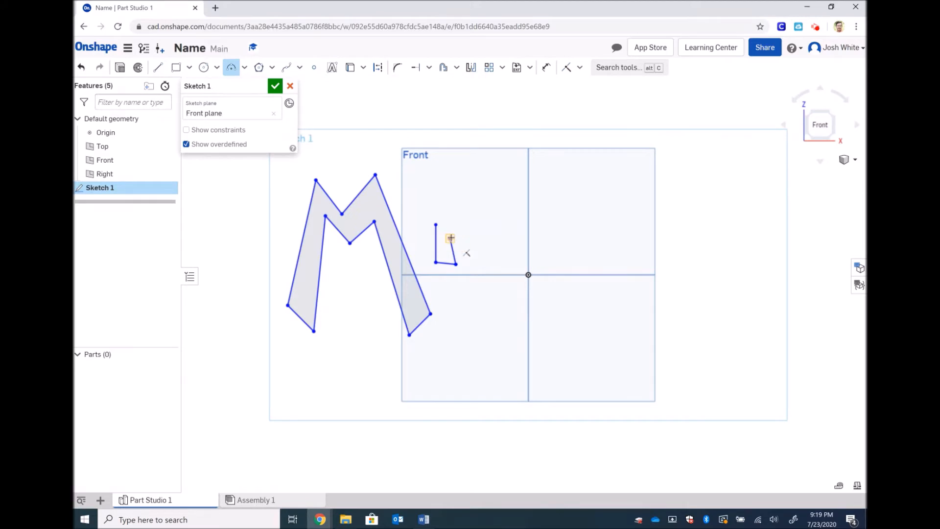
click(471, 236)
click(460, 233)
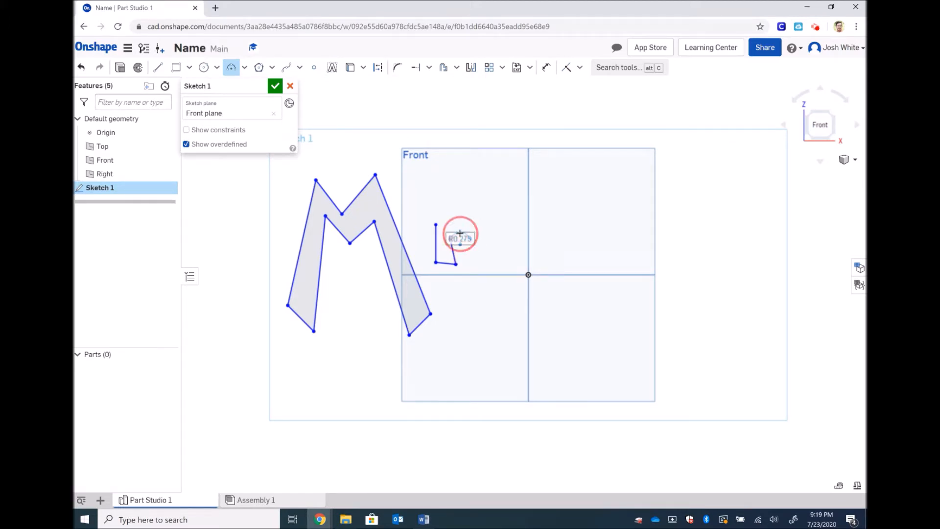
click(436, 225)
click(483, 232)
click(469, 225)
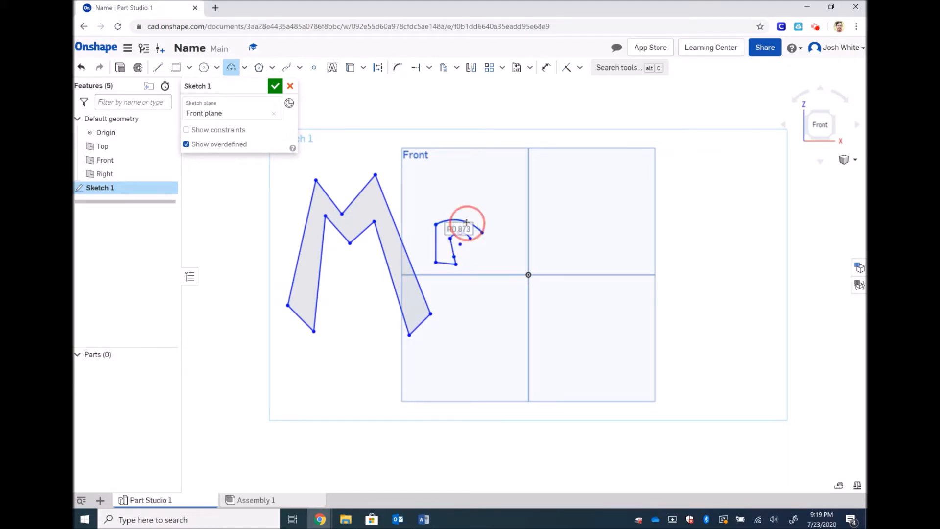
key(Escape)
click(158, 67)
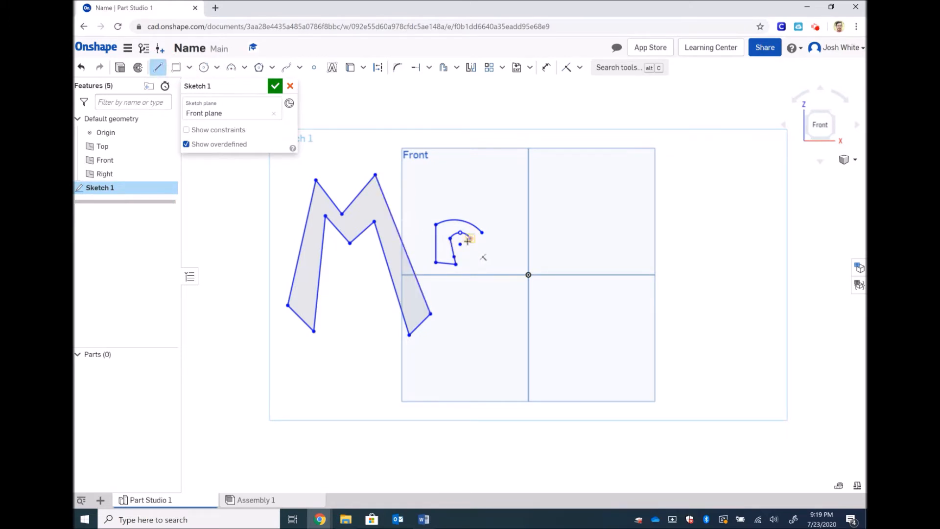
click(482, 233)
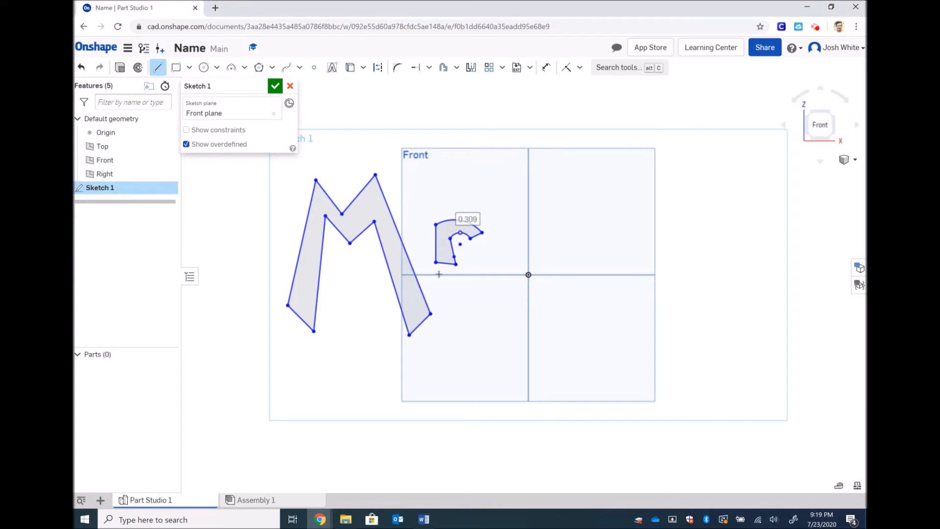
- Draw a circle with a diameter of about 0.39 as the period at the lower right of the r
key(c)
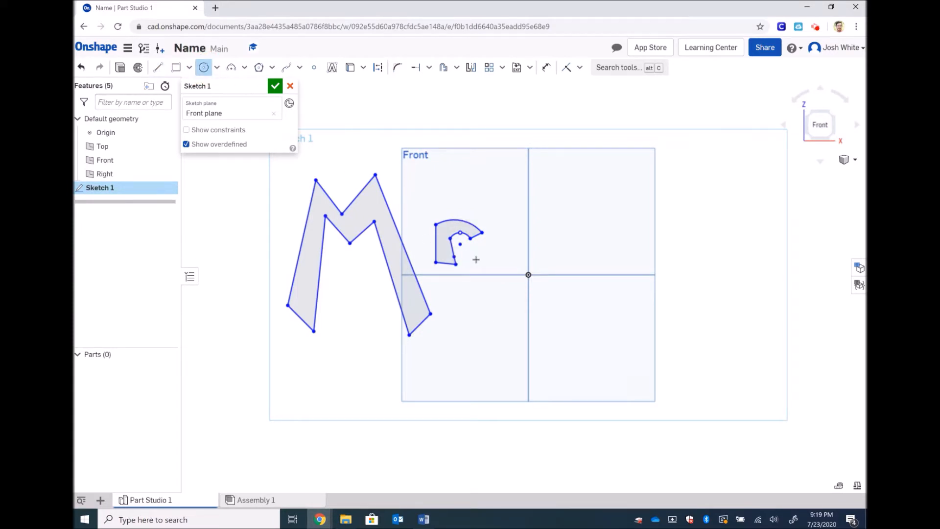
click(486, 262)
click(494, 267)
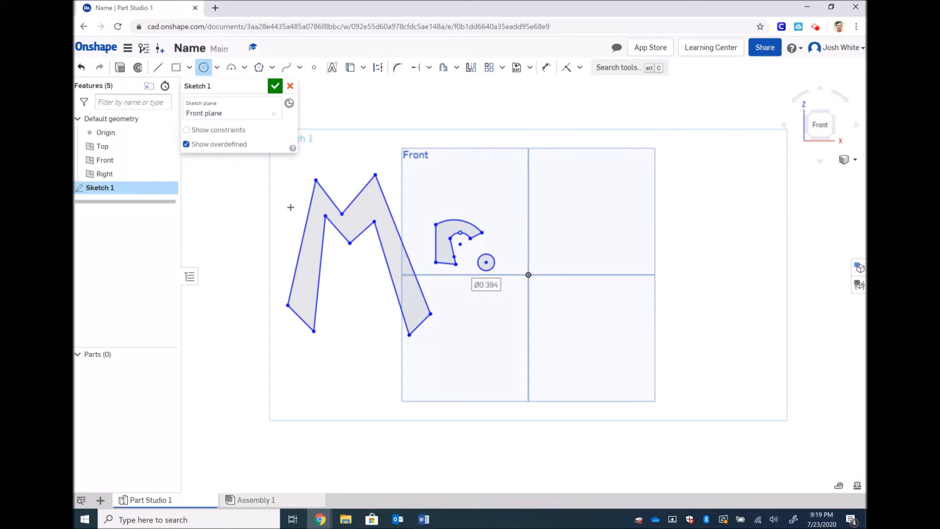
- Draw a closed block-letter W outline with straight lines right of the period, its top ends about 0.91 and 0.74 wide
click(166, 70)
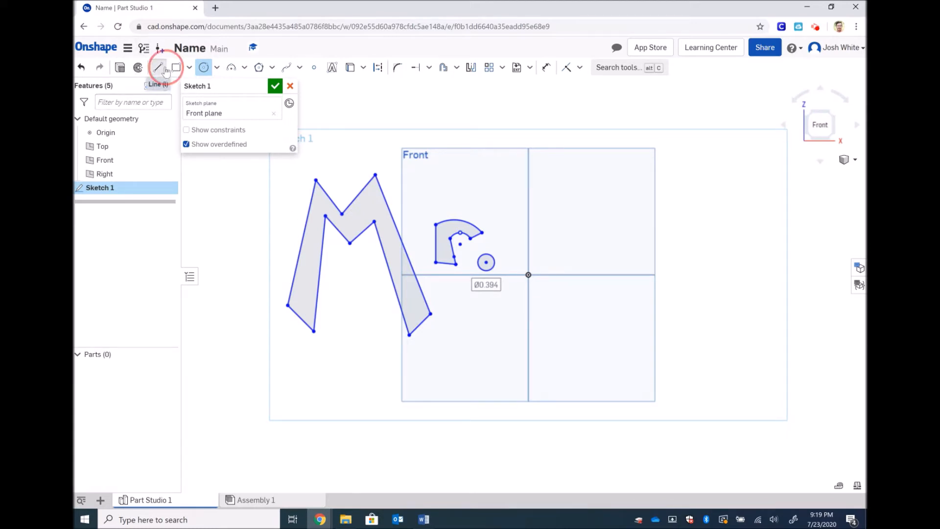
click(510, 176)
click(544, 336)
click(562, 305)
click(601, 343)
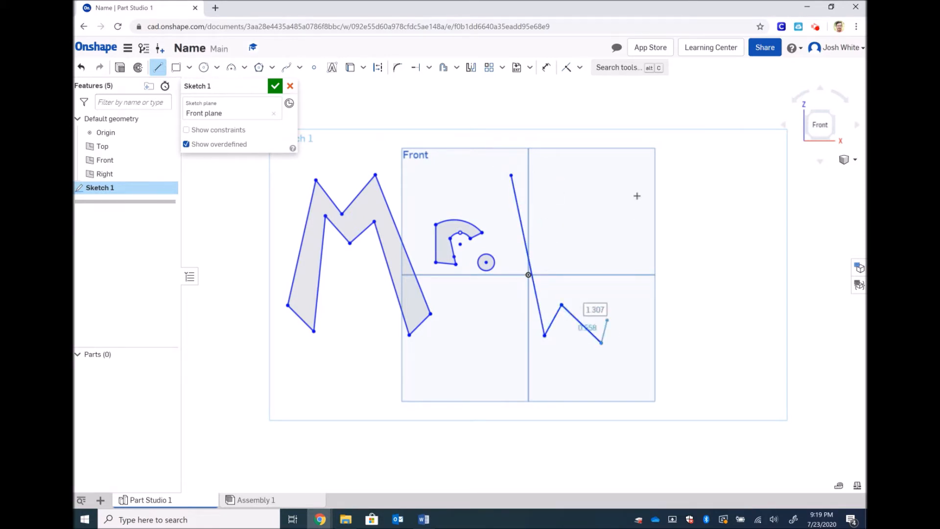
click(640, 186)
click(609, 186)
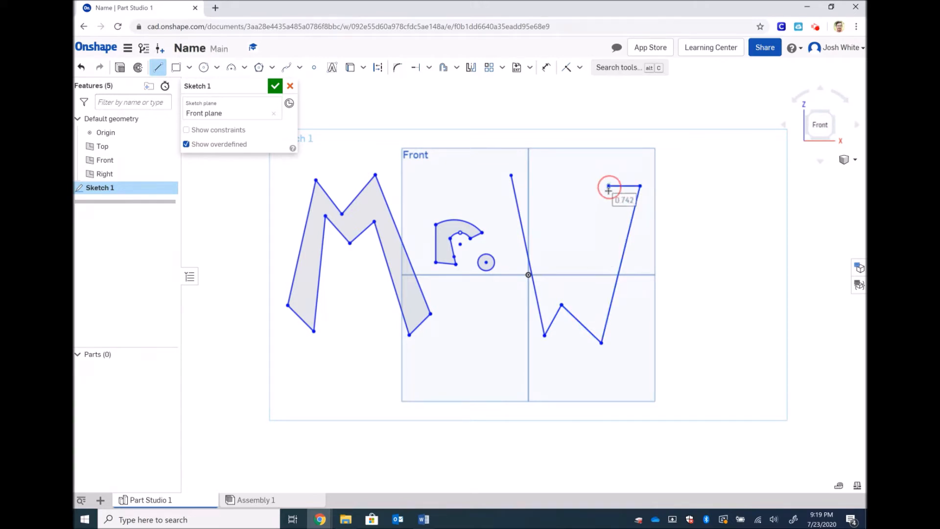
click(592, 299)
click(569, 270)
click(549, 283)
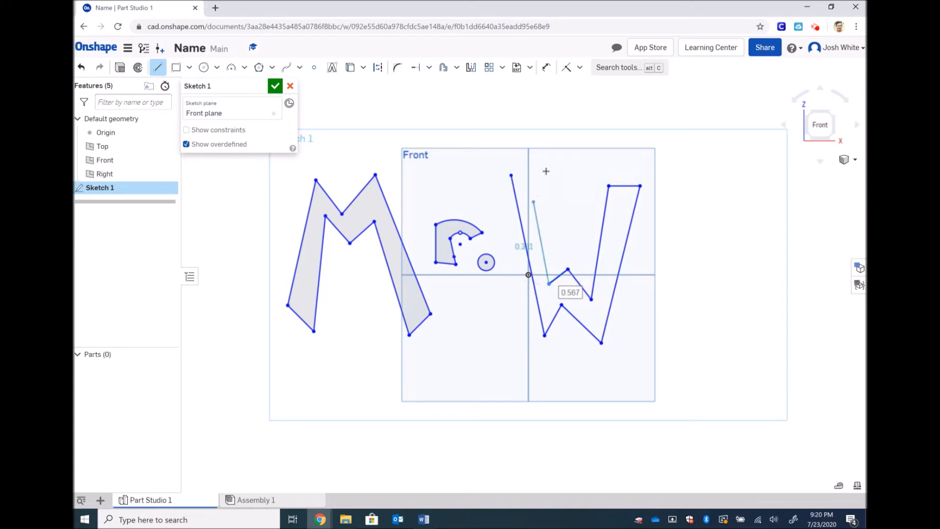
click(550, 169)
click(516, 174)
- Draw a closed four-sided stem right of the W with a base about 0.67 wide, right side about 2.16 and slanted top about 0.72
scroll(627, 266, down, 2)
scroll(630, 267, down, 1)
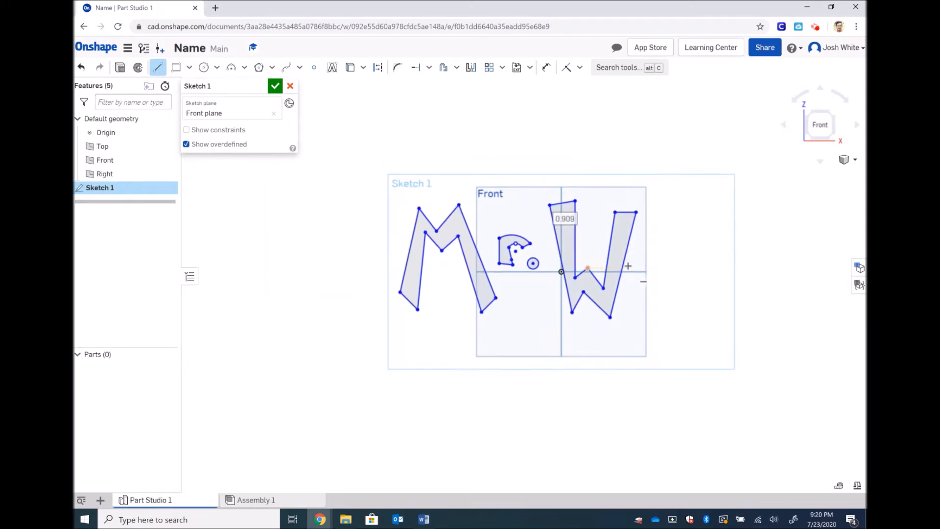
scroll(750, 269, up, 2)
scroll(750, 269, up, 3)
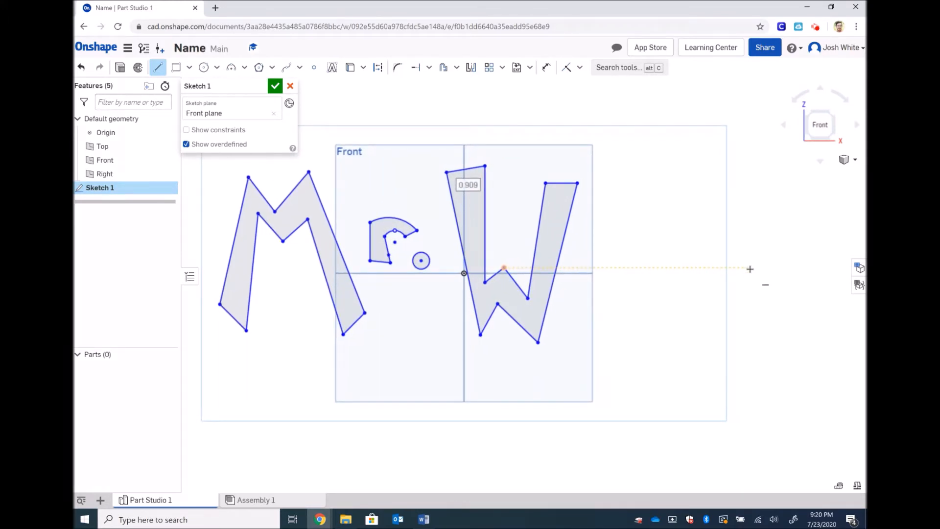
click(599, 202)
click(594, 319)
click(622, 321)
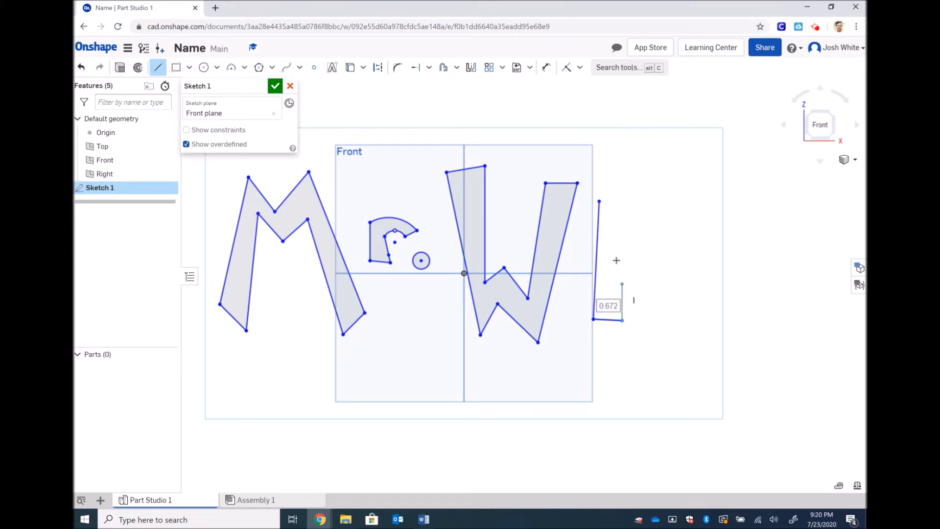
click(614, 229)
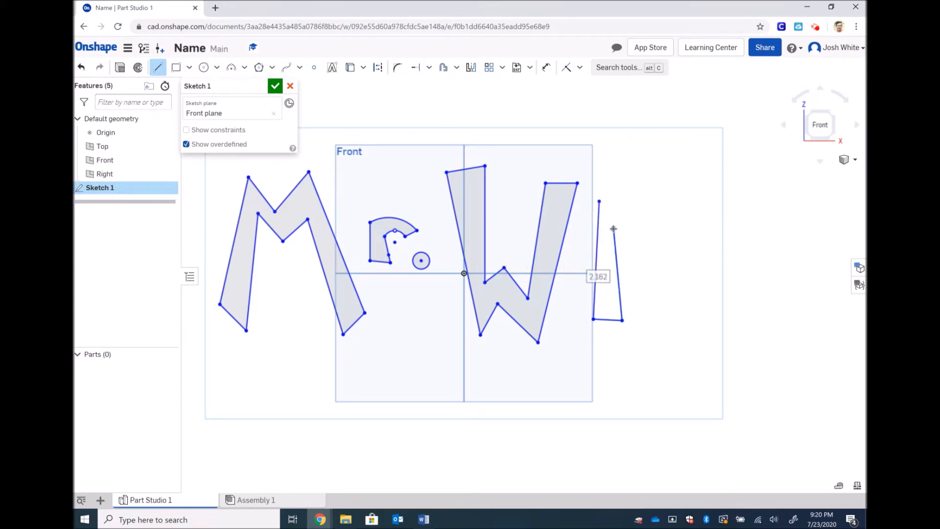
click(599, 200)
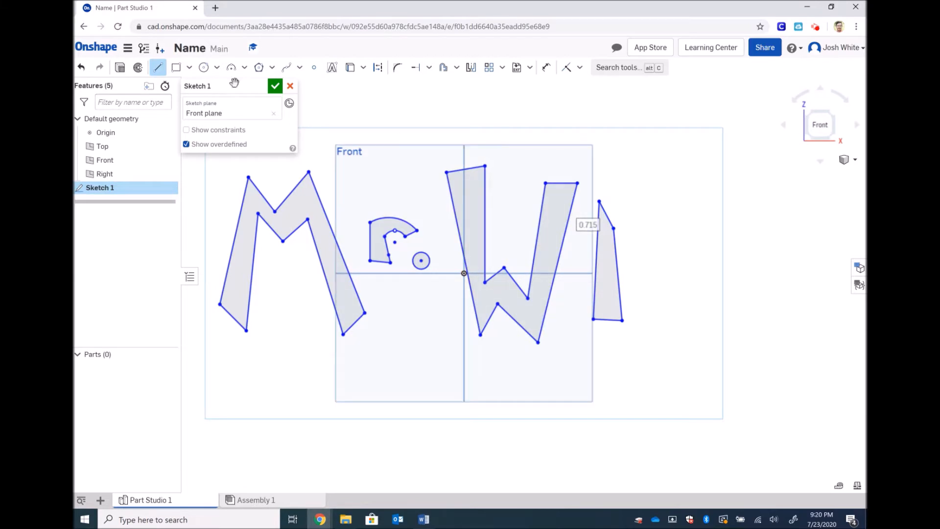
- Draw the h's outer and inner three-point arcs, both starting on the right edge of the stem and ending near its base level
click(231, 67)
click(620, 271)
click(657, 320)
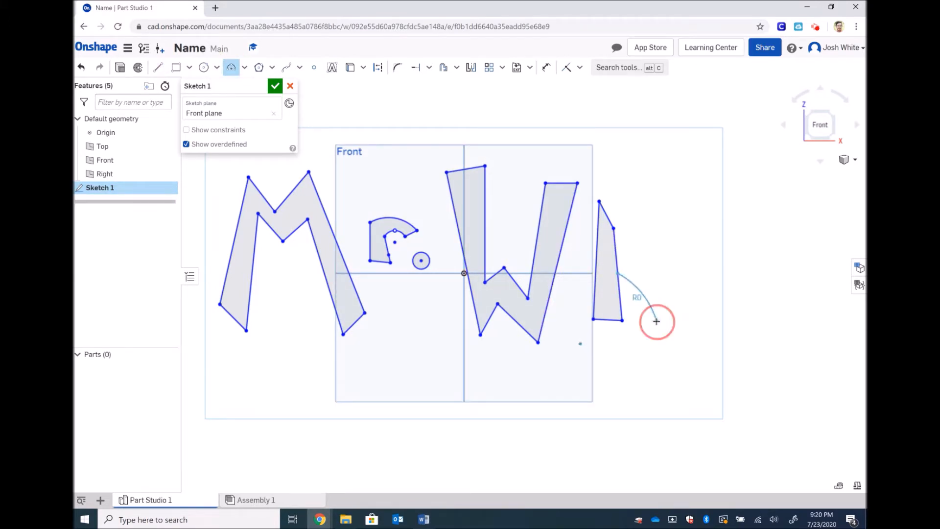
click(651, 280)
click(619, 288)
click(641, 322)
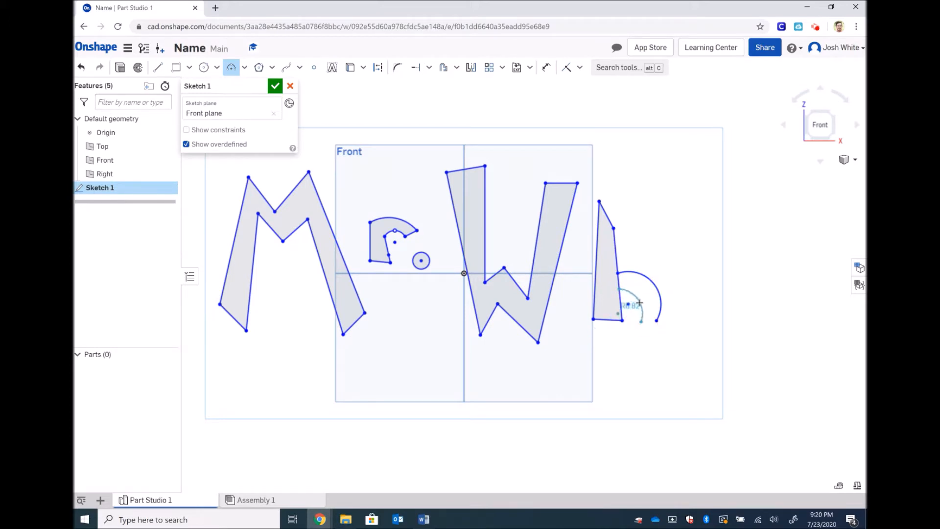
click(639, 303)
- Close the lower ends of the h's arcs with a line about 0.36 long and trim the stem edge between the arcs
click(157, 67)
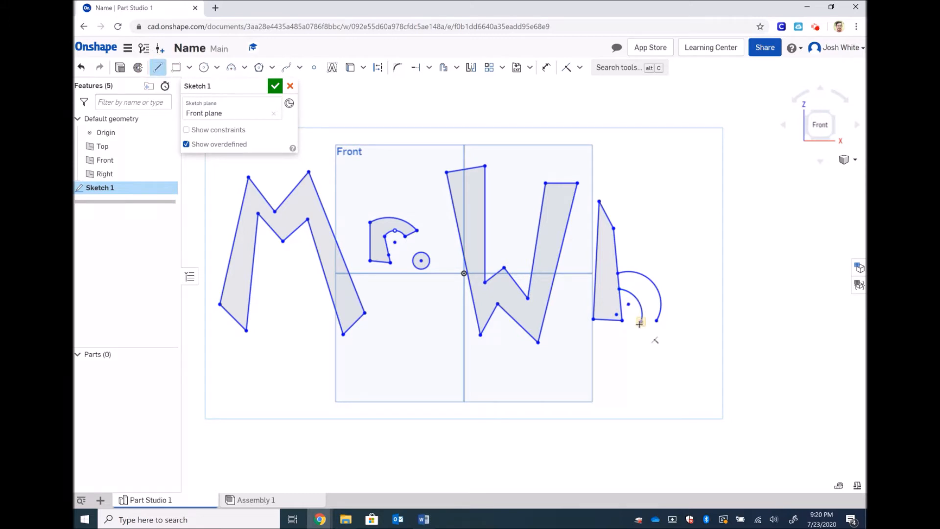
click(657, 321)
click(642, 322)
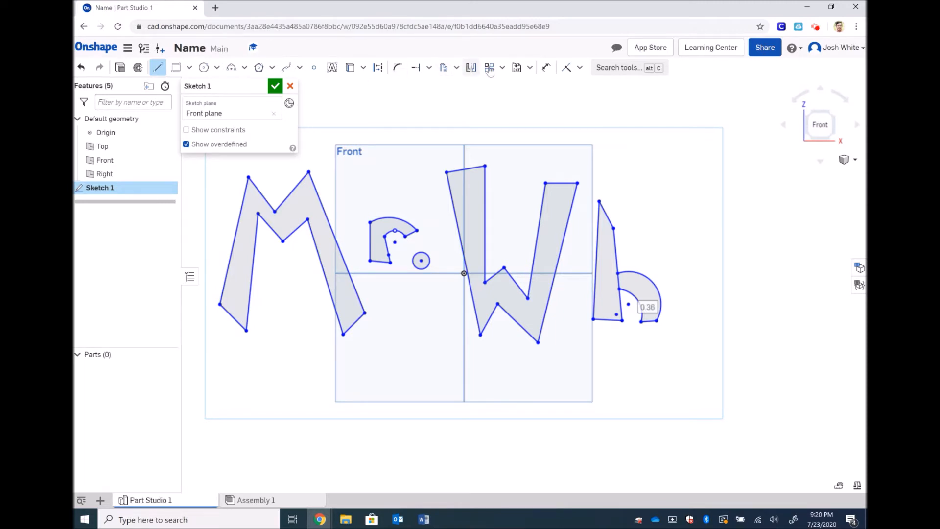
click(429, 68)
click(437, 87)
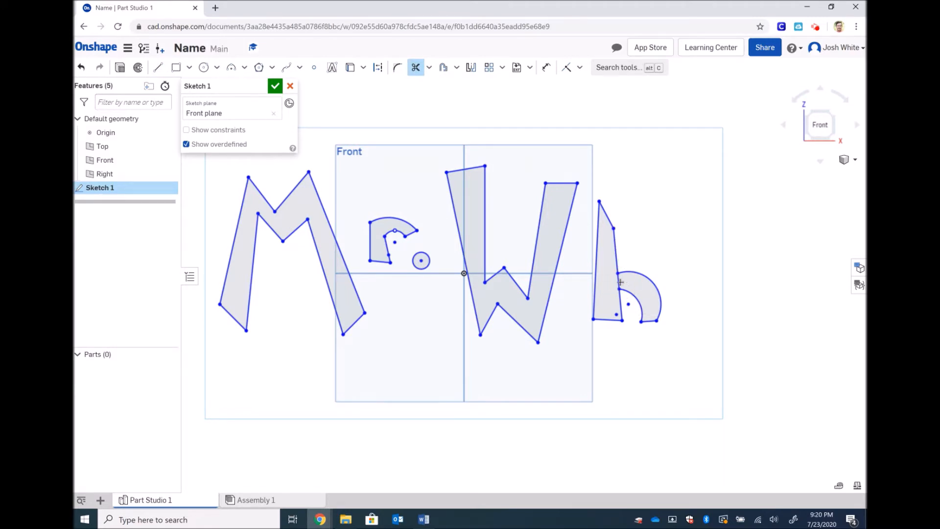
- Draw the i right of the h as a rectangle about 0.35 by 1.64 with a dot about 0.47 in diameter above it
click(175, 67)
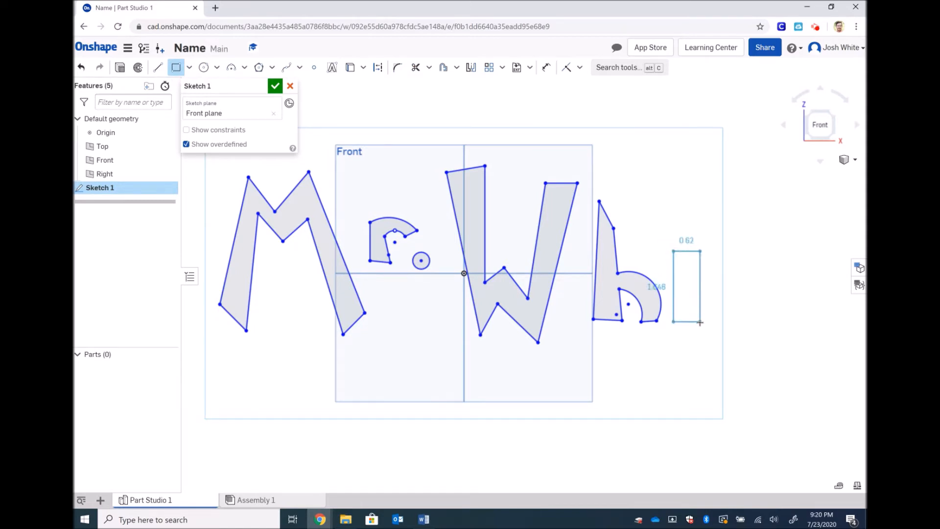
click(689, 322)
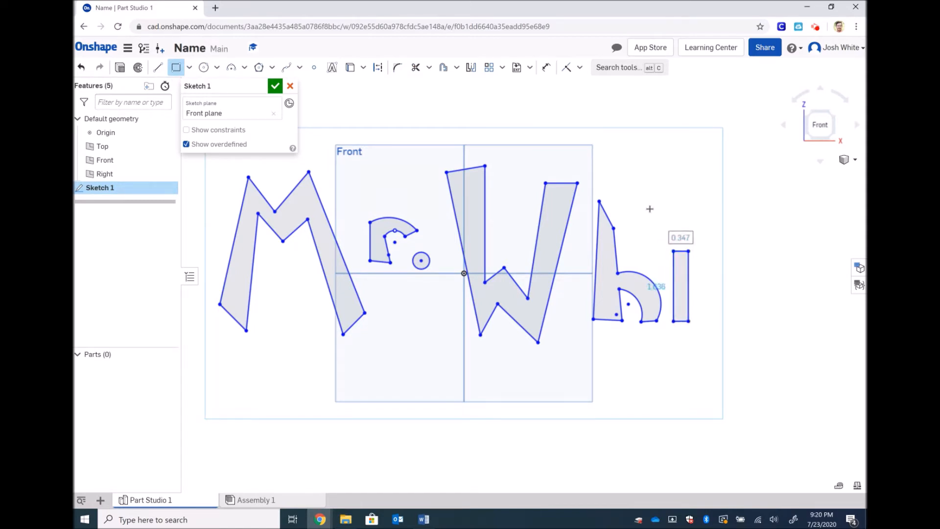
click(204, 67)
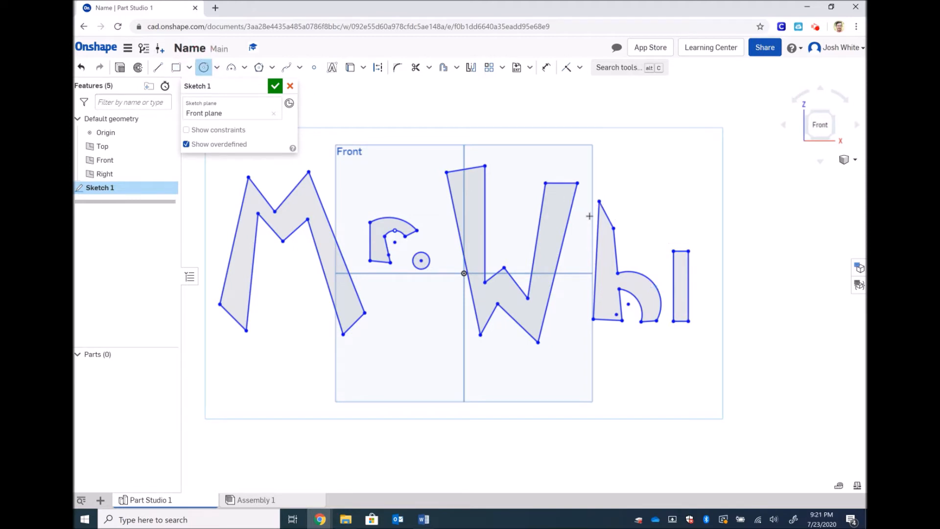
click(683, 226)
click(674, 227)
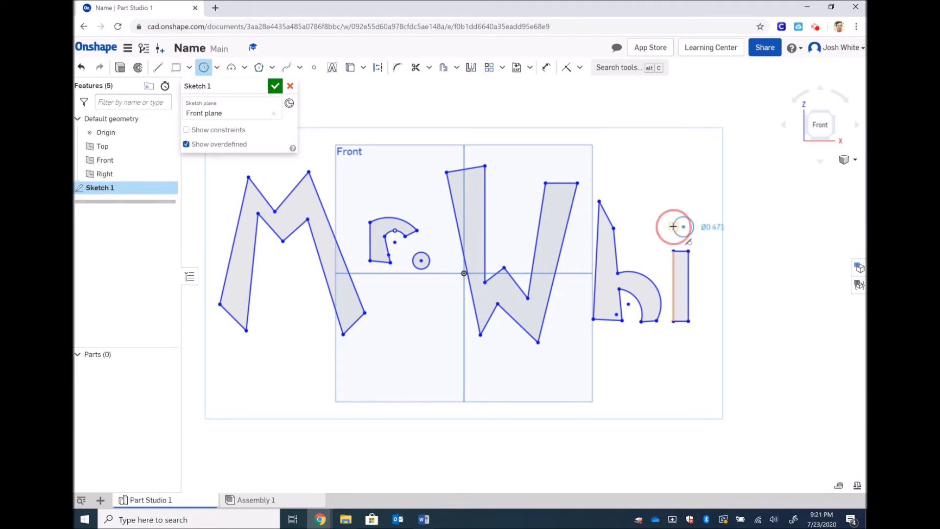
- Draw the t right of the i from an upright rectangle about 0.36 by 2.98 and a crossbar rectangle about 0.95 by 0.34
click(176, 67)
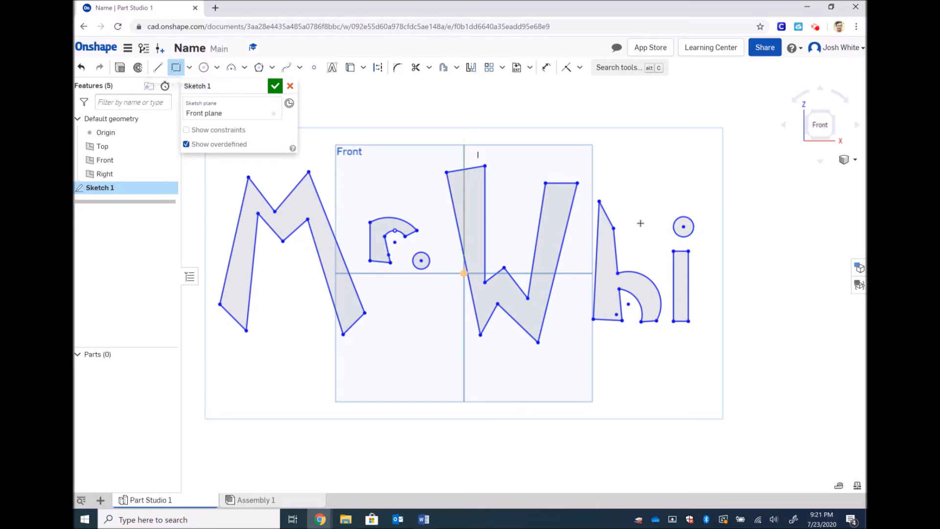
click(733, 199)
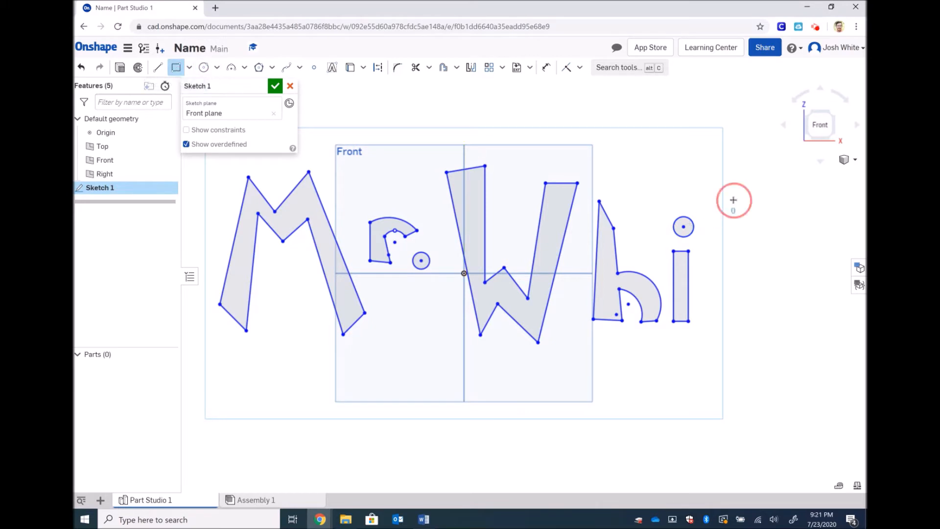
click(718, 326)
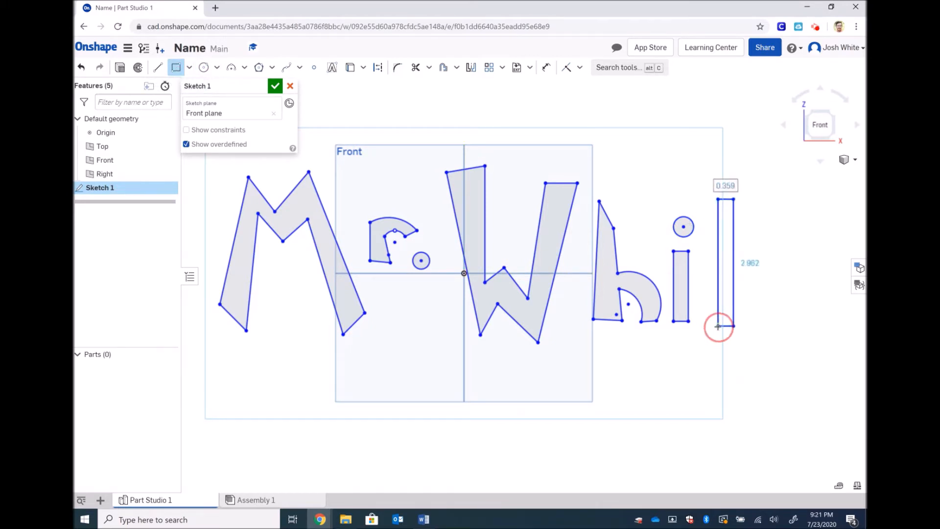
click(706, 238)
click(747, 253)
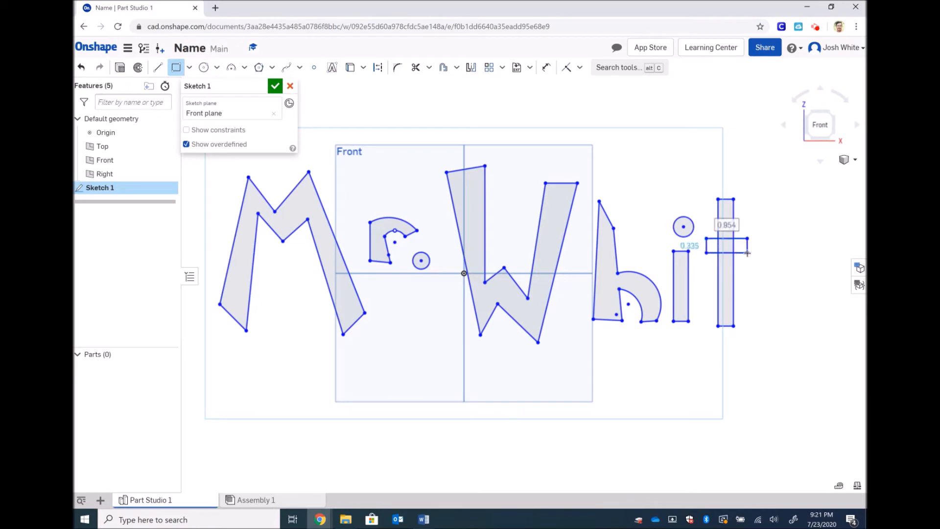
- Trim the two vertical edges of the t's upright where they pass through the crossbar
click(416, 68)
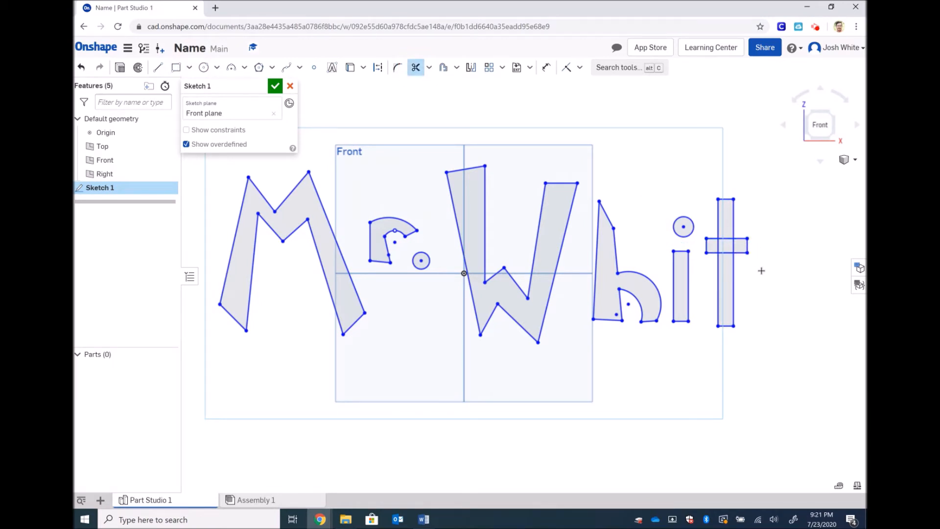
click(734, 245)
click(718, 245)
- Draw two concentric circles right of the t as the base of the e, the inner one about 0.81 in diameter
click(204, 68)
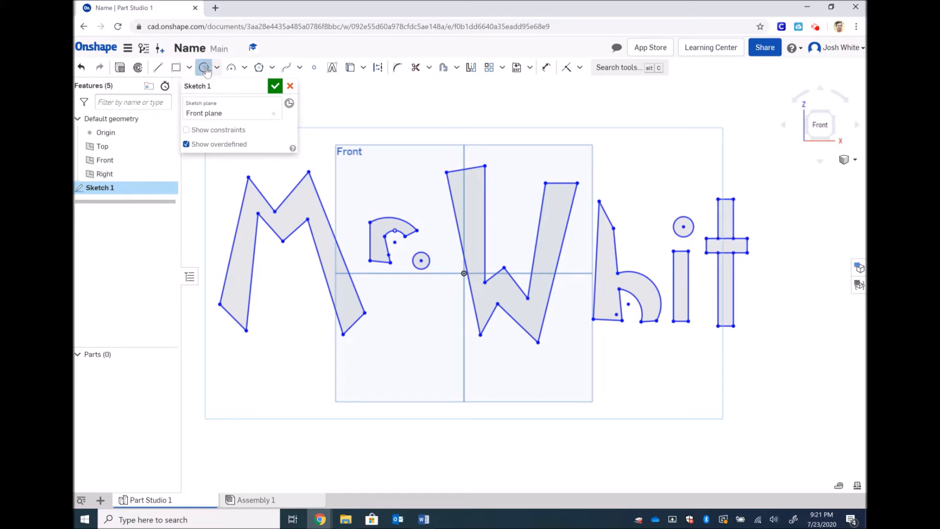
click(808, 288)
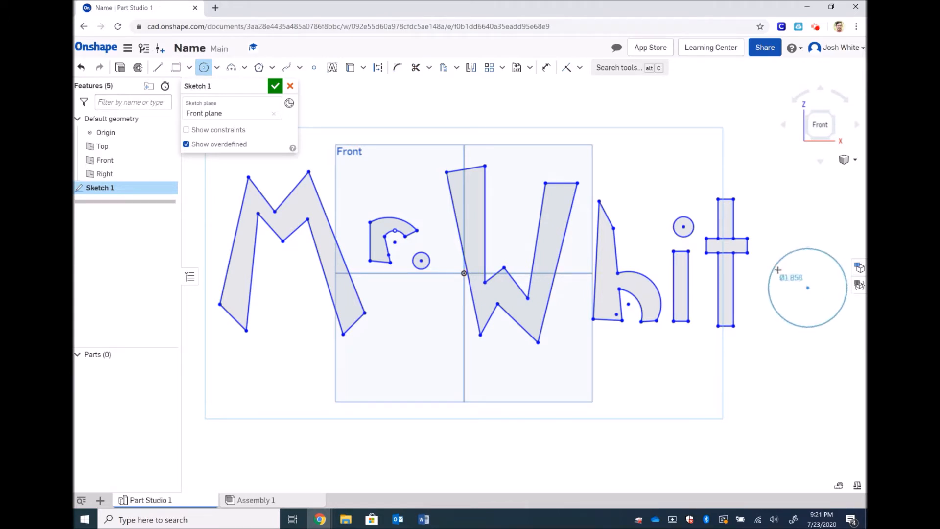
click(781, 269)
click(809, 288)
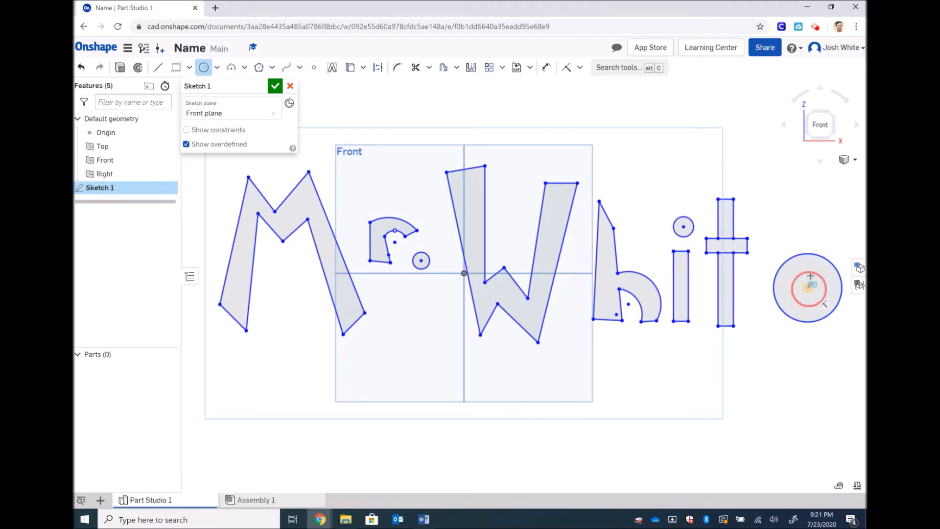
click(813, 272)
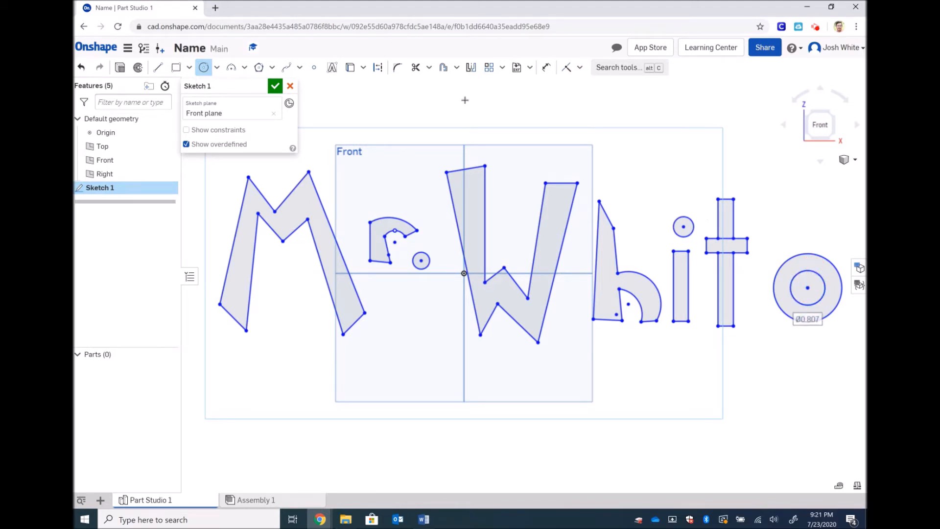
- Draw the e's horizontal bar from the inner circle's left side to the outer circle, plus a diagonal line about 0.40 long across the lower-right ring
click(158, 67)
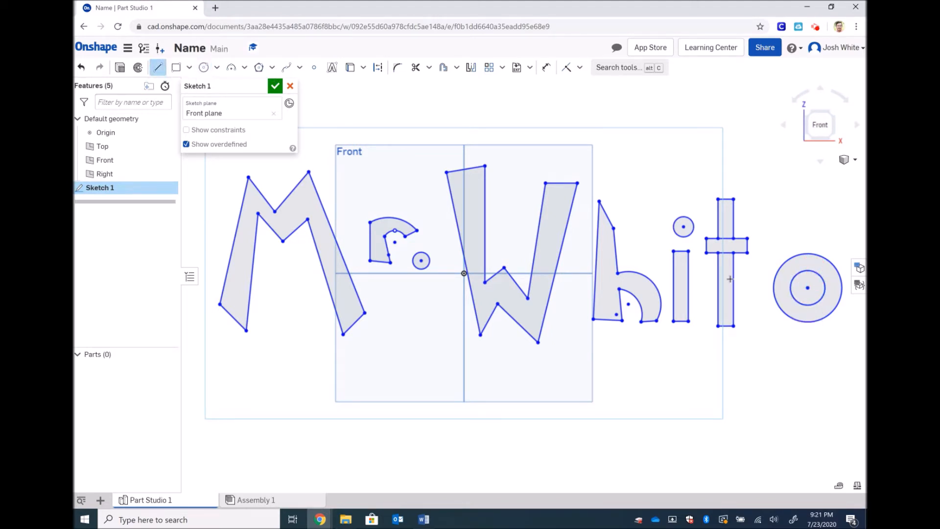
click(808, 288)
click(843, 288)
key(Escape)
key(l)
click(823, 298)
click(835, 309)
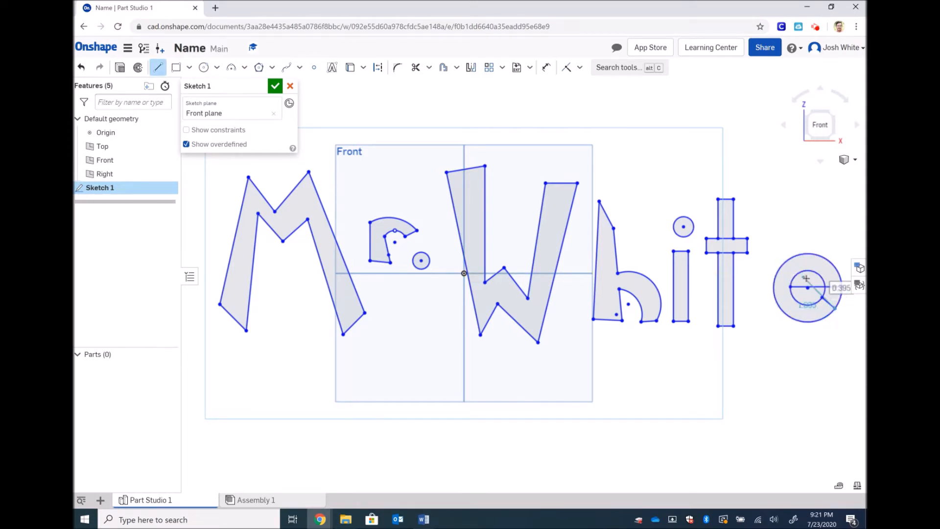
key(Escape)
- Draw a slightly sloped line across the upper part of the e's inner circle
key(l)
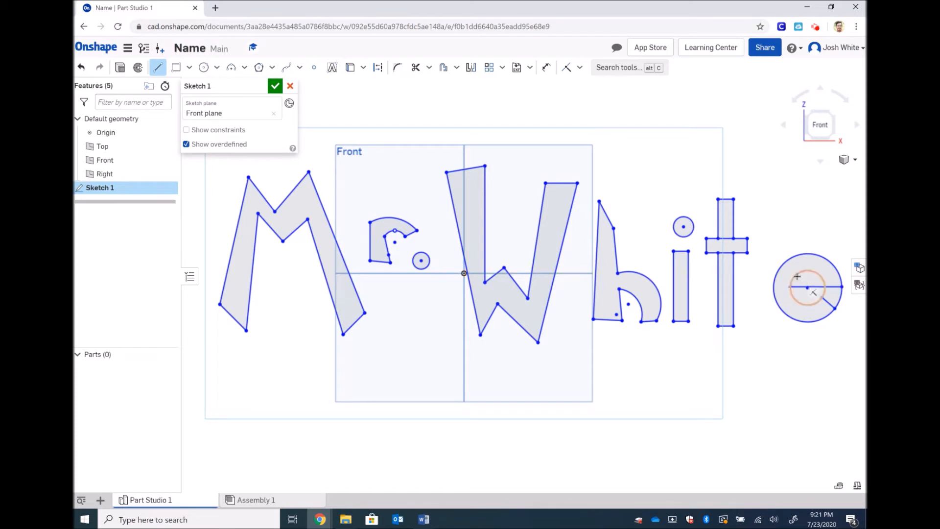
click(798, 274)
click(820, 278)
key(Escape)
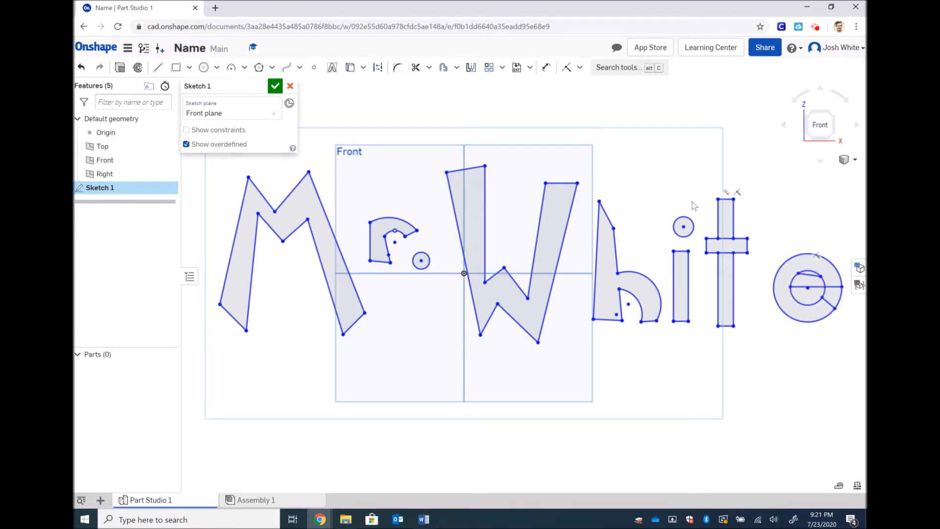
- Trim the e's excess inner and outer circle segments to leave its eye and open mouth, and finish the sketch
click(414, 72)
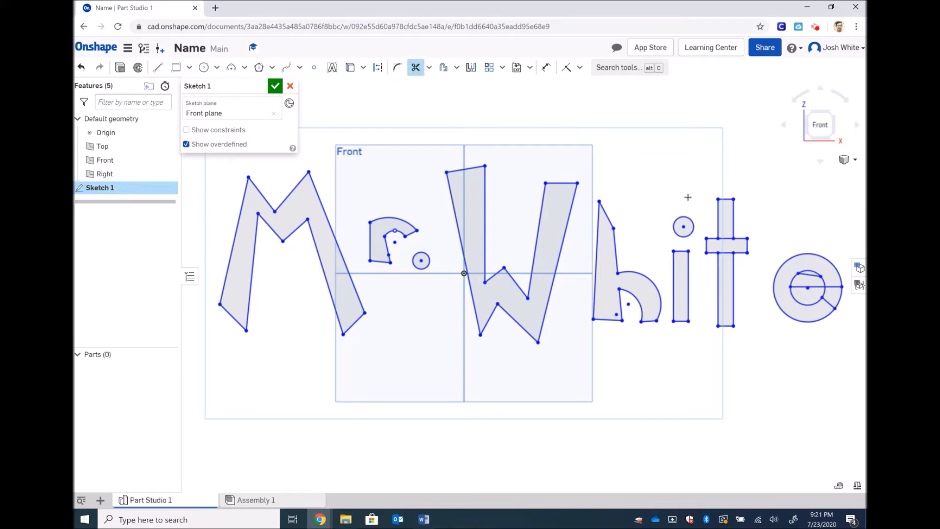
click(792, 279)
click(826, 284)
click(840, 298)
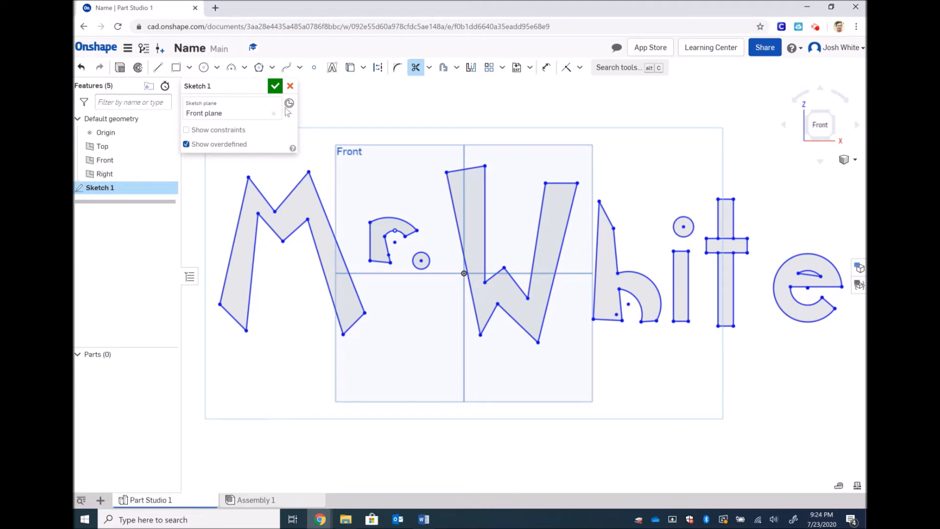
click(275, 88)
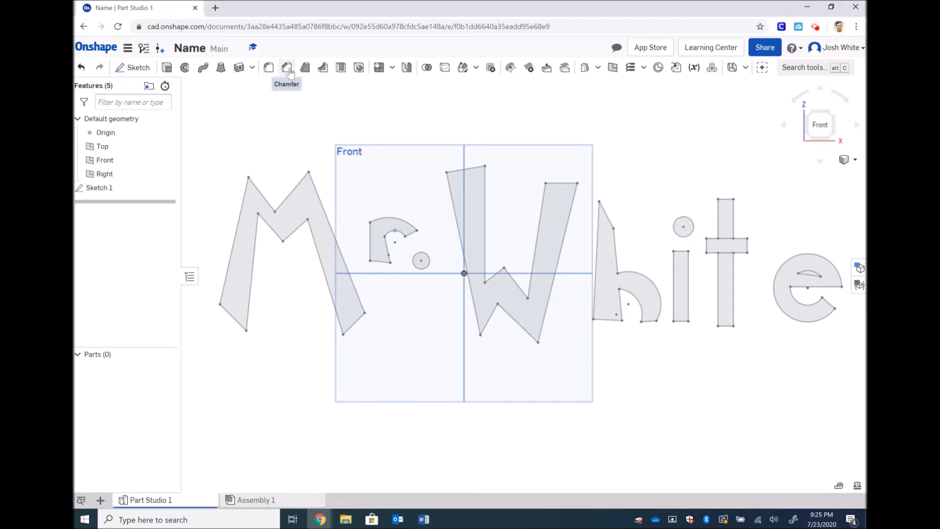
- Start a new solid blind extrusion in isometric view with every letter and dot region of the sketch selected, including all parts of the t
click(855, 162)
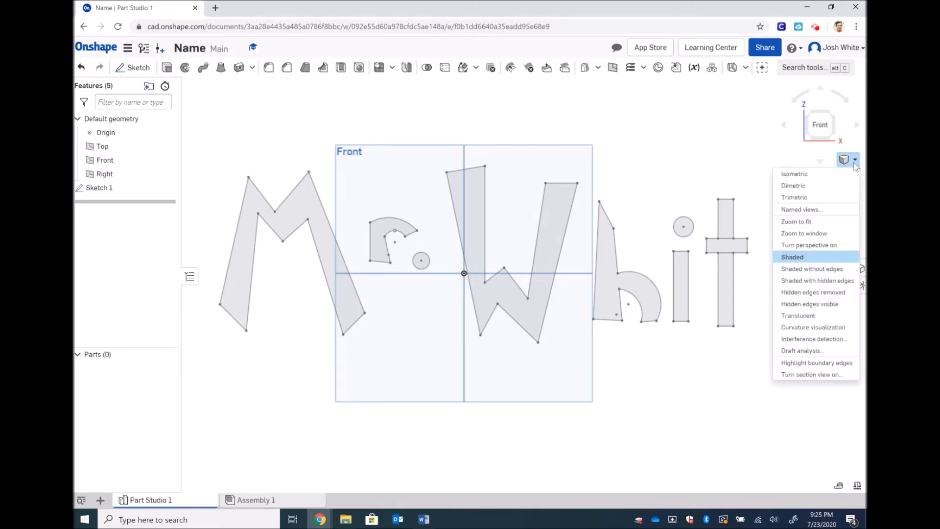
click(795, 174)
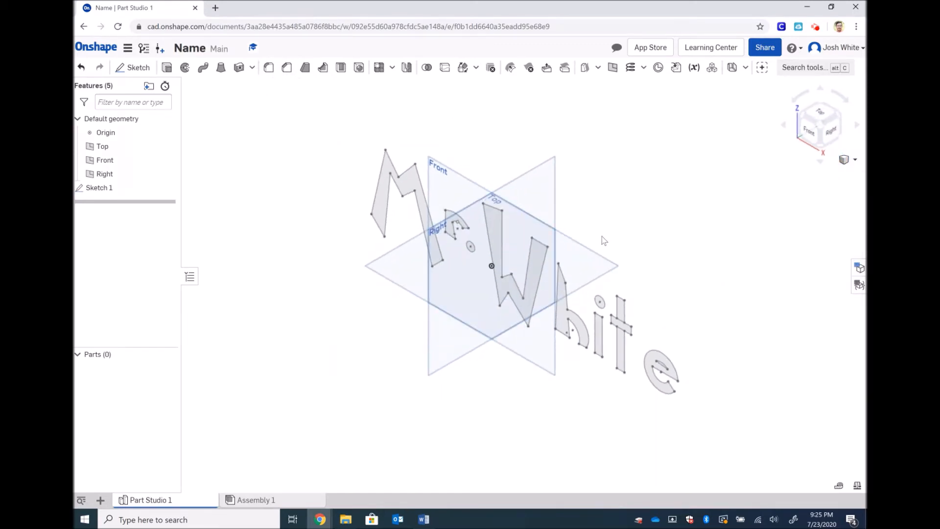
click(167, 68)
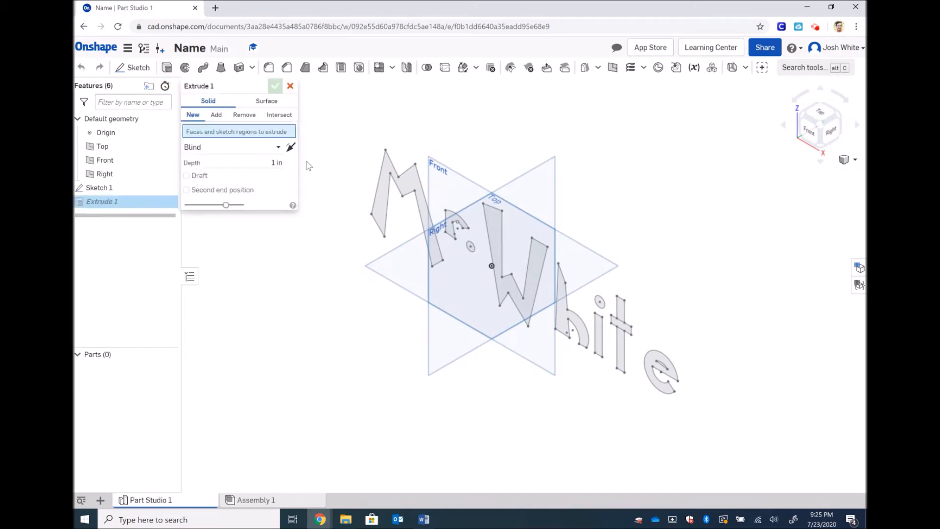
click(387, 168)
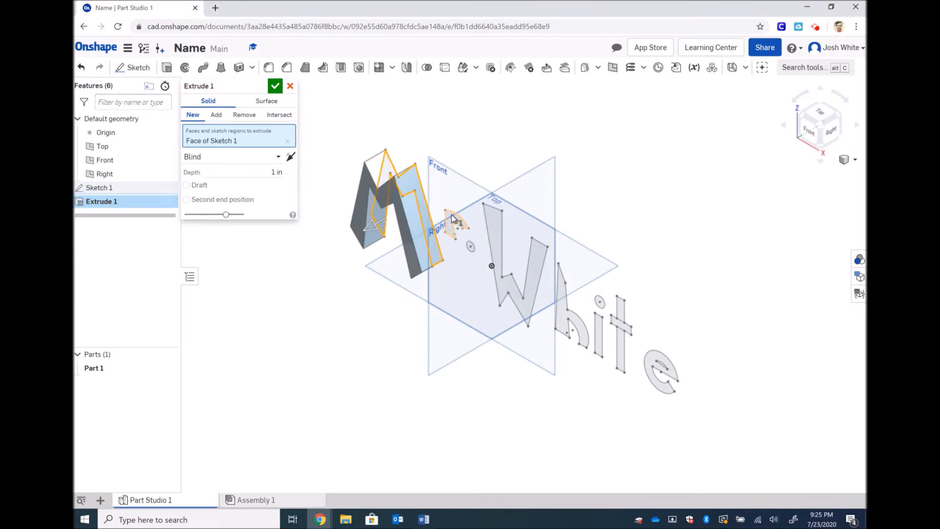
click(453, 219)
click(471, 253)
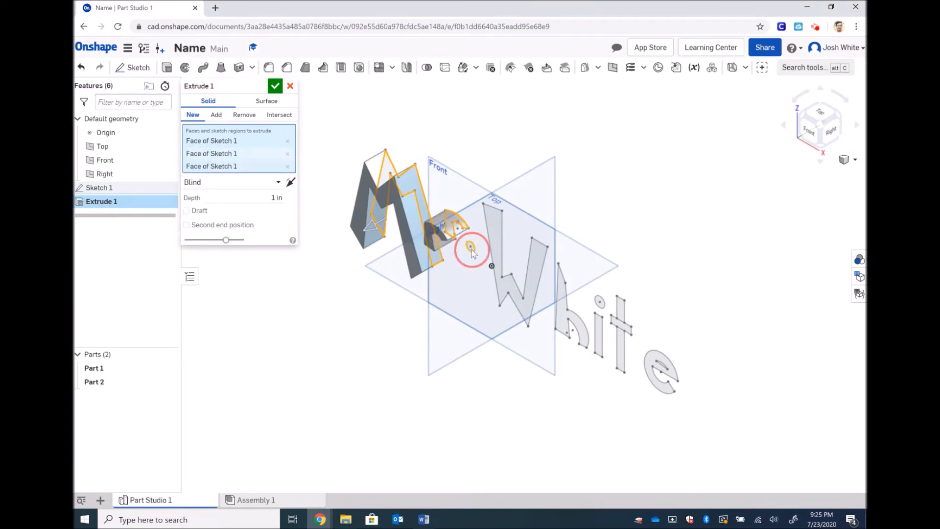
click(504, 242)
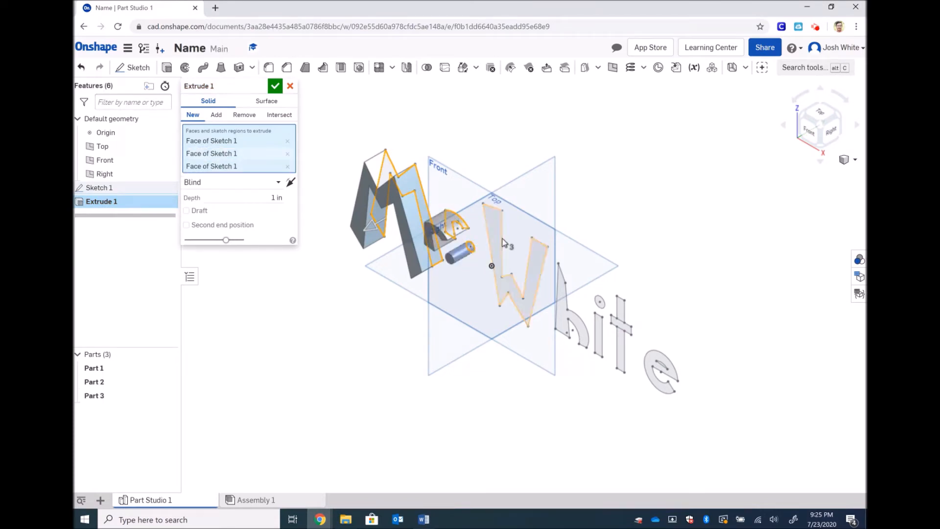
click(560, 295)
click(601, 332)
click(601, 303)
click(618, 321)
click(619, 360)
click(625, 315)
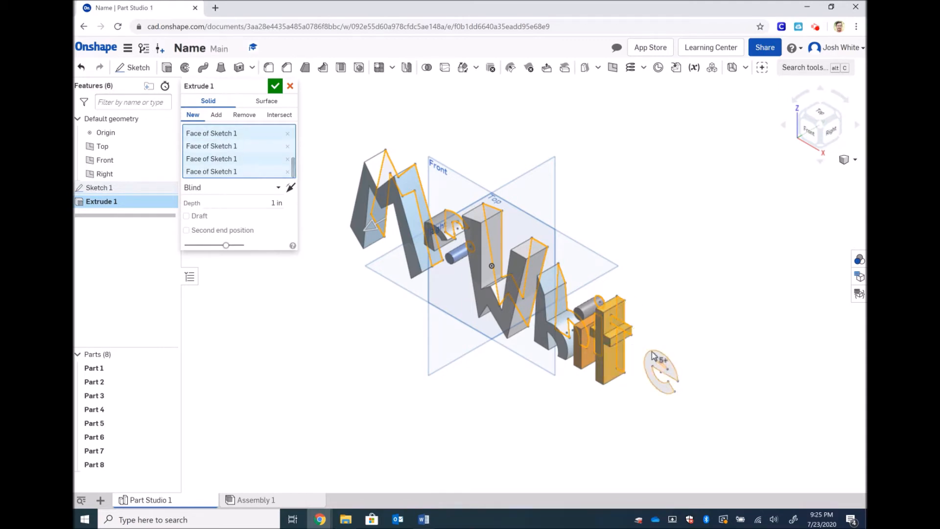
click(637, 376)
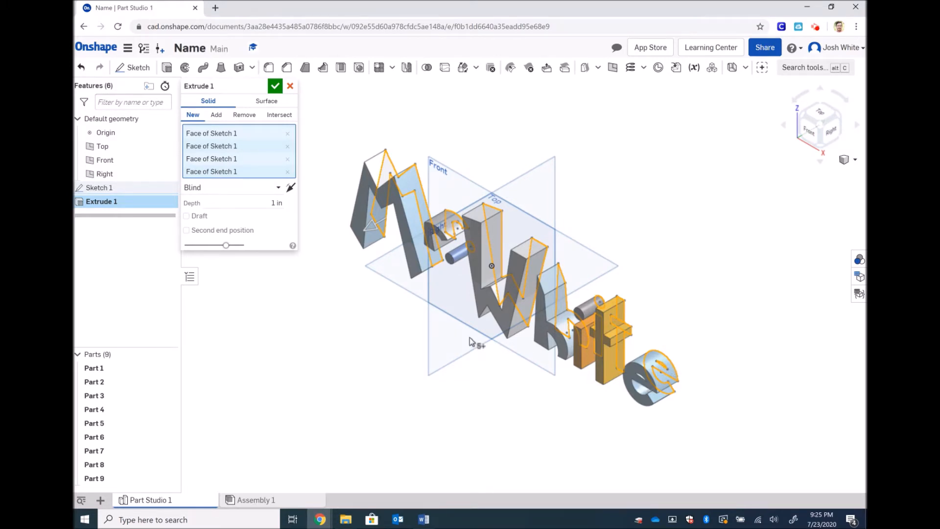
- Set the extrusion depth of the letters to 1/2 in
click(276, 202)
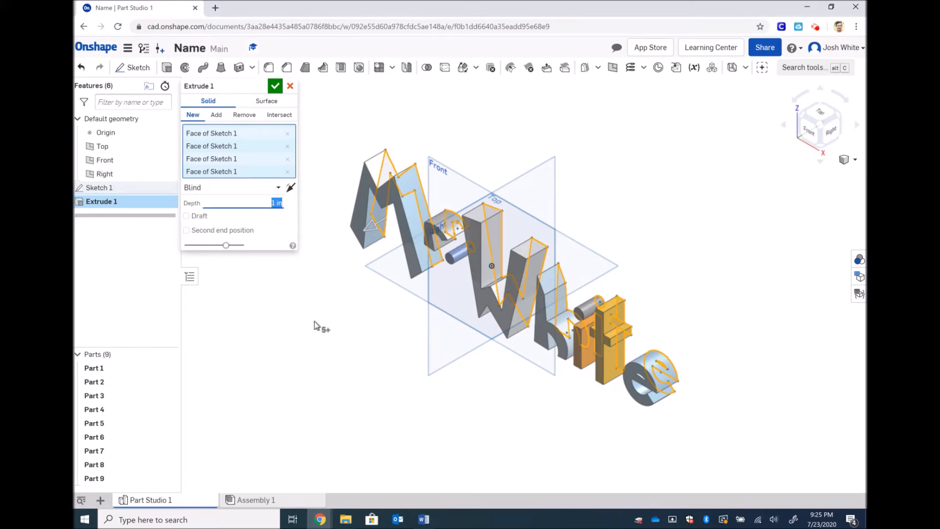
text(1/2)
key(Return)
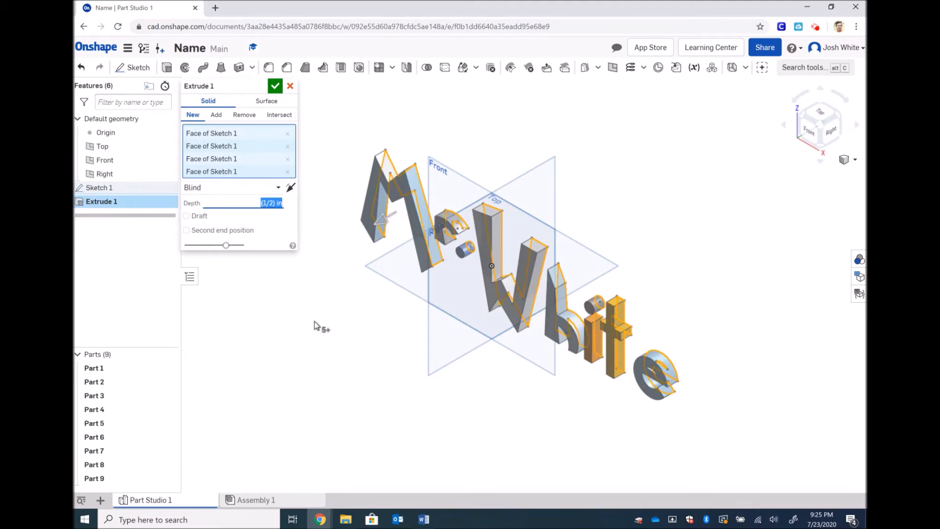
- Try extruding the letters to depths of 0.75 in and 100 in
text(0.75)
key(Return)
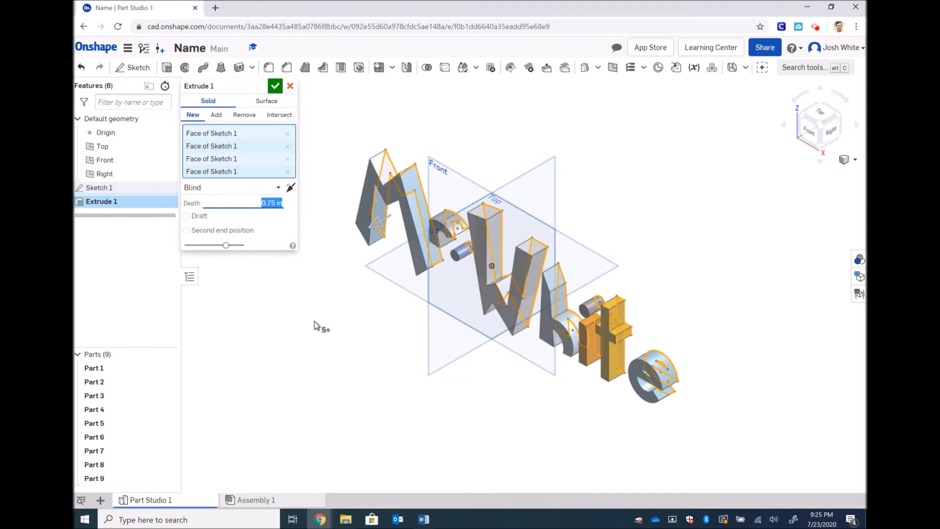
text(100)
key(Return)
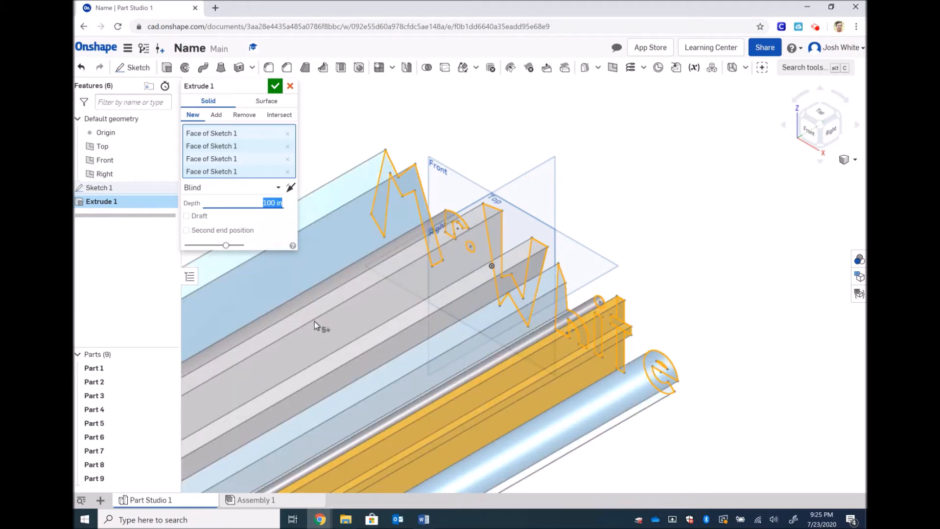
- Set the extrusion depth of the letters to 0.5 in and finish the extrusion
text(0.5)
key(Return)
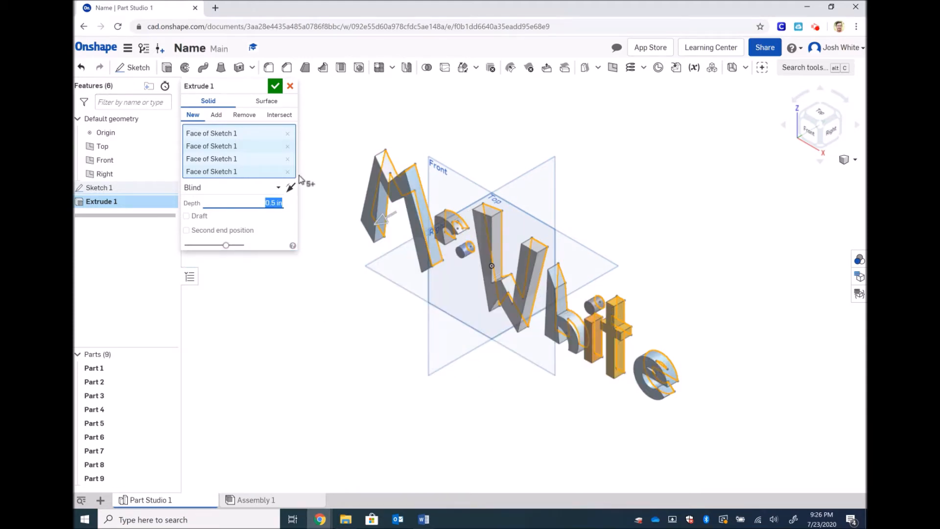
click(275, 86)
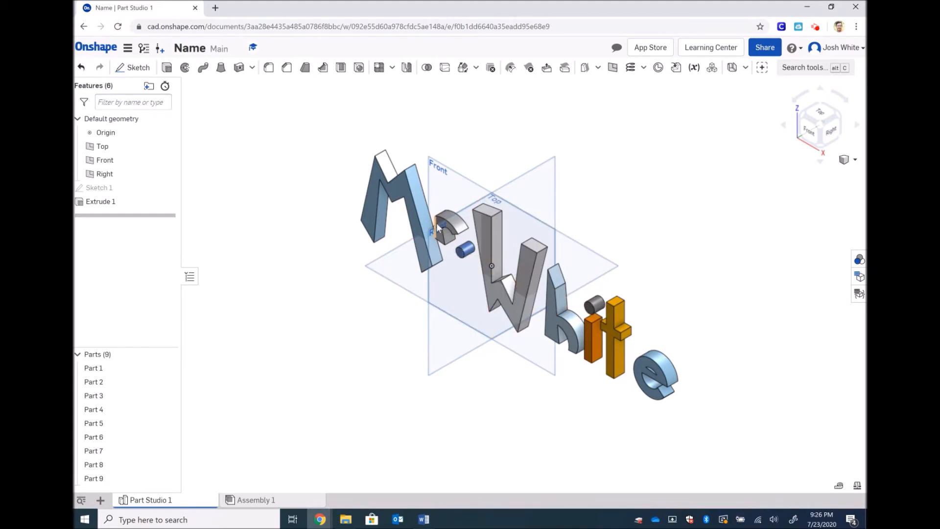
- Rename the document as Name 1
click(198, 48)
key(End)
text(1)
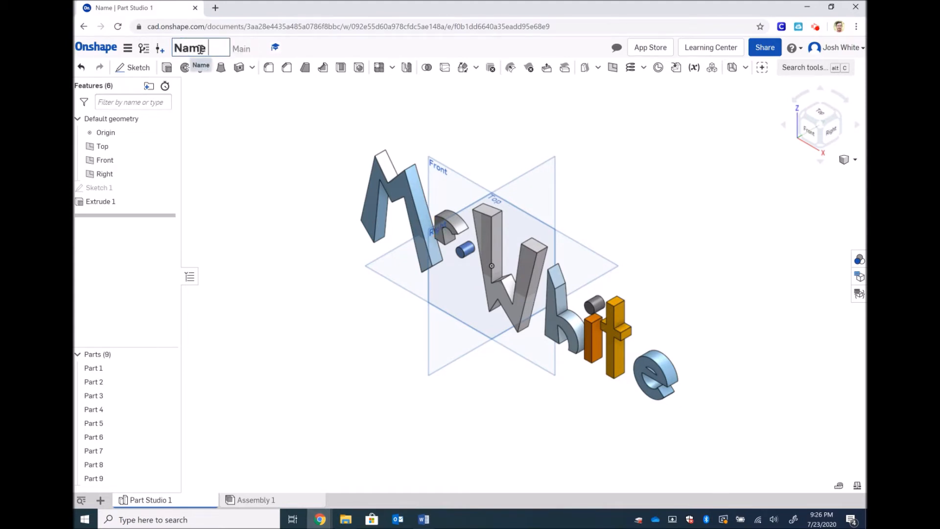
key(Return)
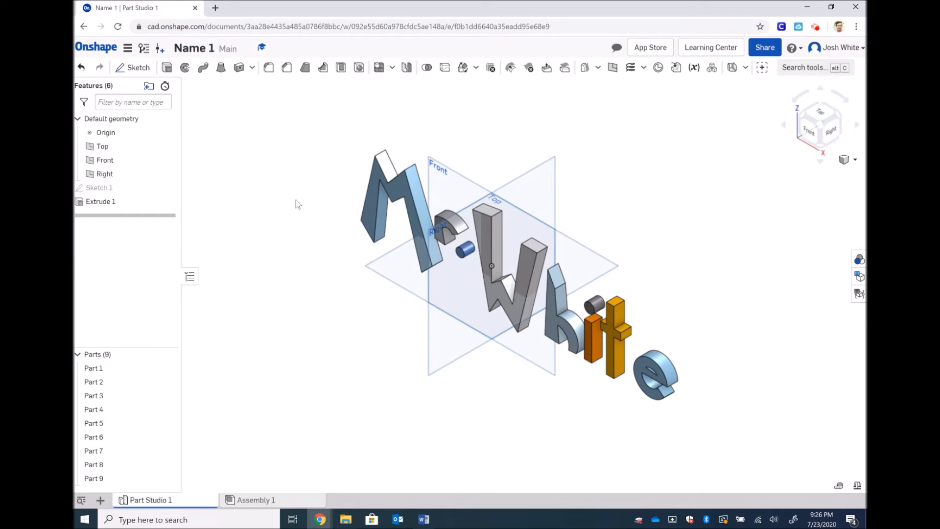
- Return to the documents list and create a new document named Name 2
click(92, 49)
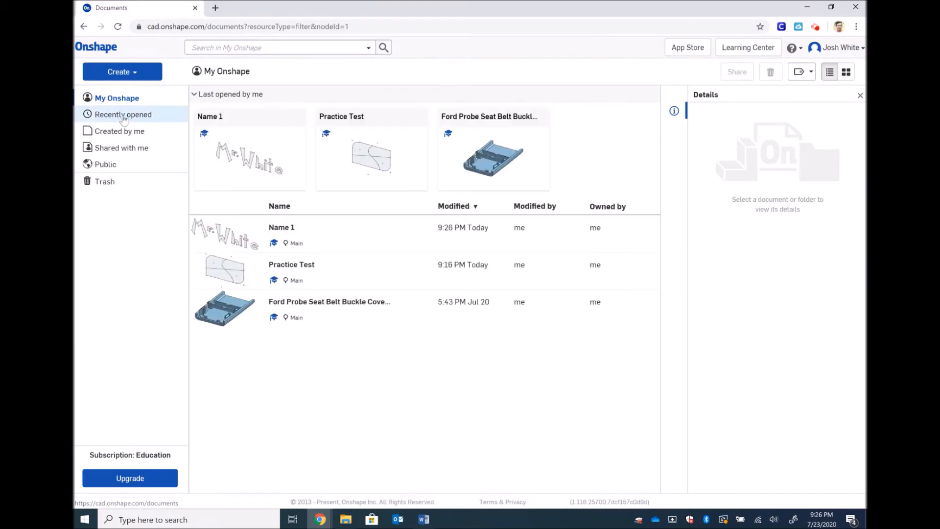
click(134, 73)
click(122, 91)
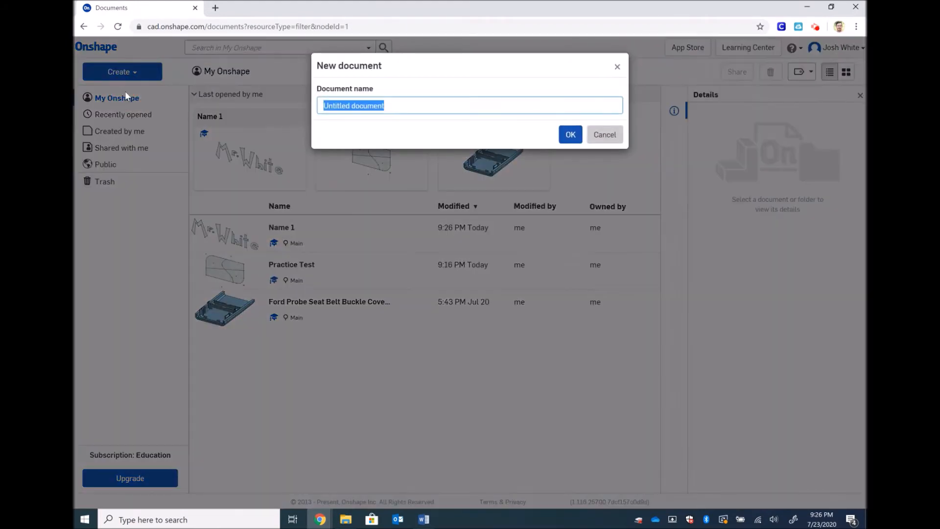
text(Name 2)
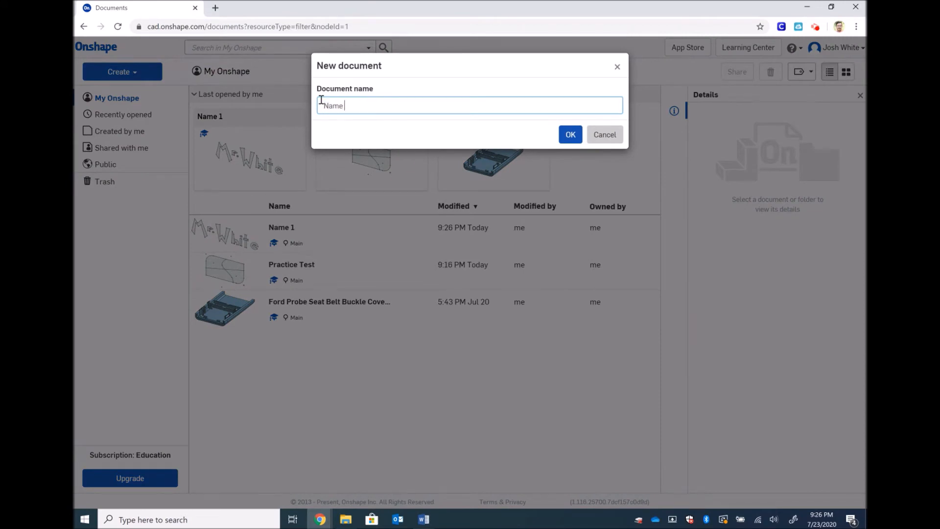
click(571, 135)
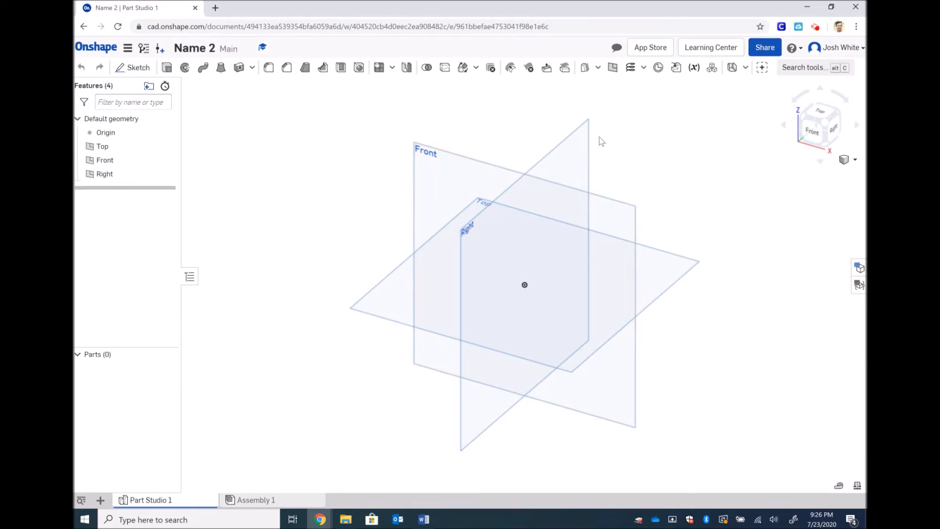
- Start a sketch on the Front plane and view it straight on from the front
click(131, 68)
click(428, 155)
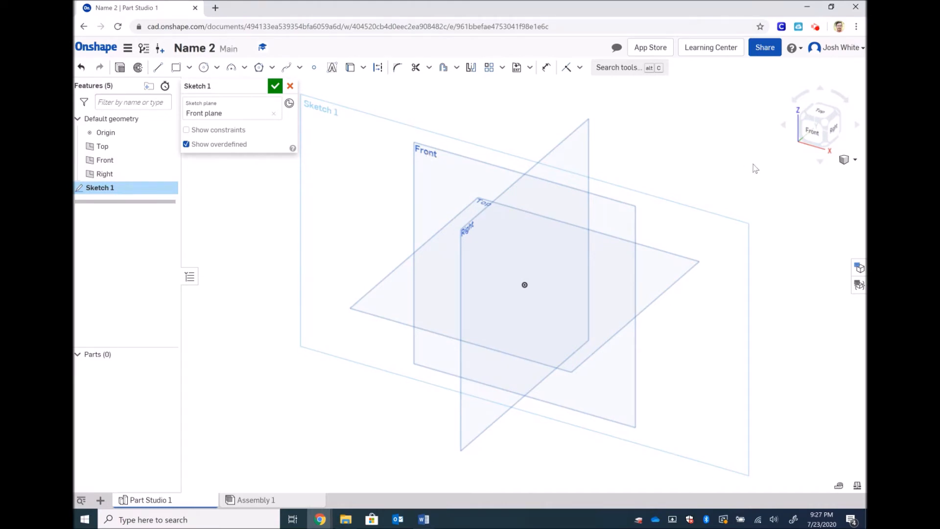
click(811, 139)
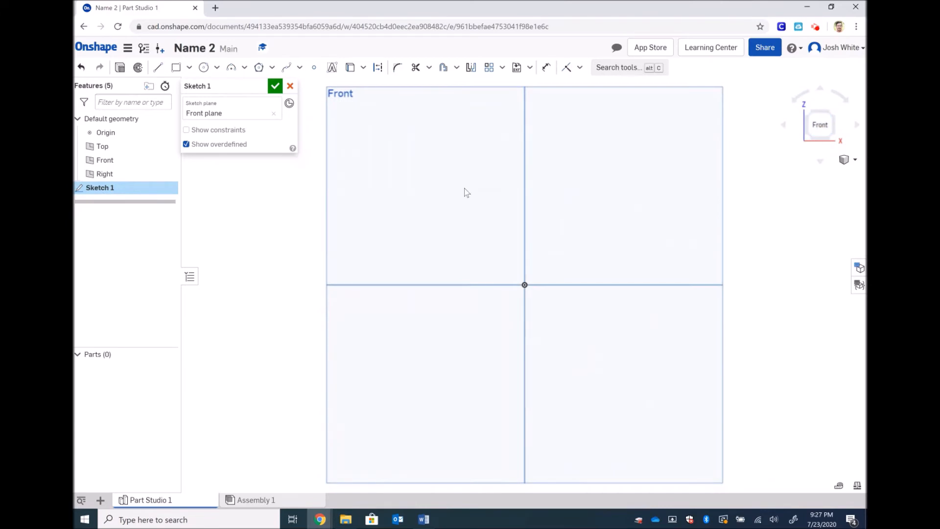
scroll(467, 192, down, 1)
- Sketch a closed straight-line outline of a capital A left of the origin, with feet about 0.53 in and 0.43 in wide and a 0.9 in inner crossbar edge
click(157, 70)
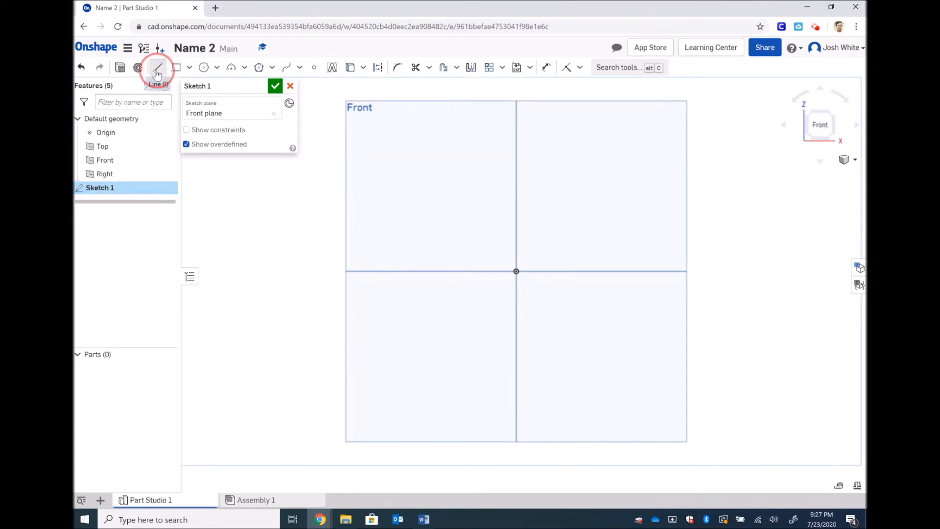
click(298, 319)
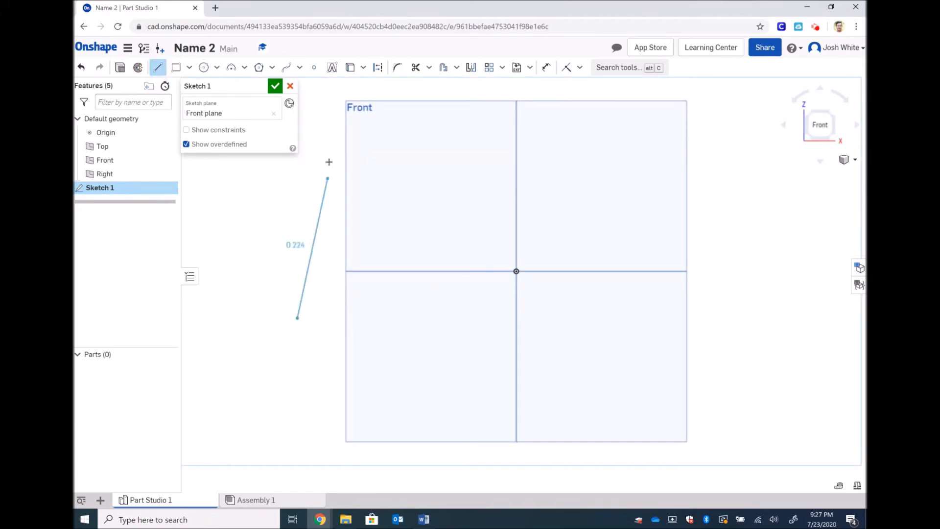
click(357, 122)
click(451, 323)
click(421, 322)
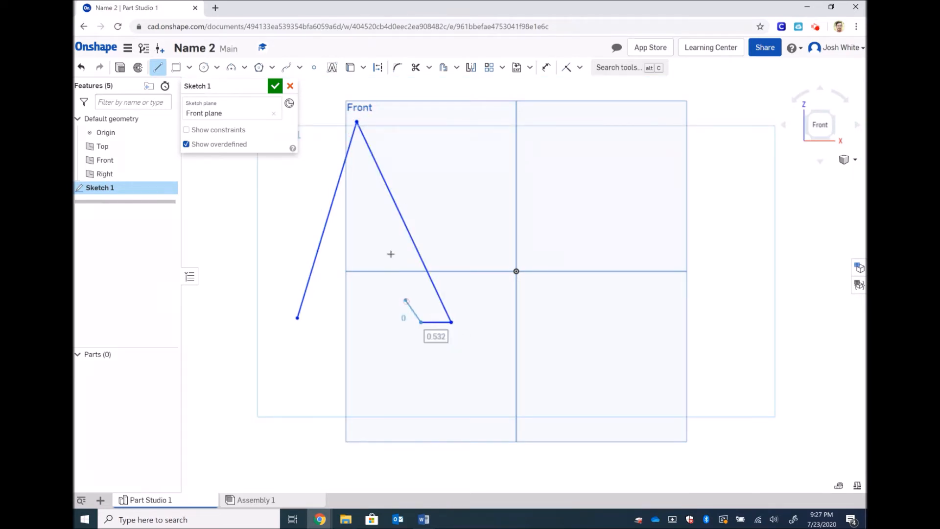
click(390, 251)
click(339, 251)
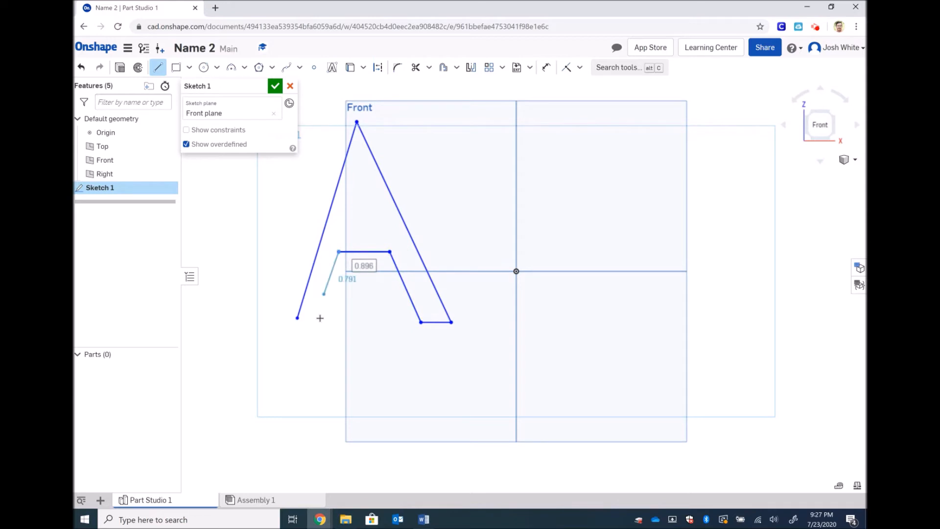
click(320, 328)
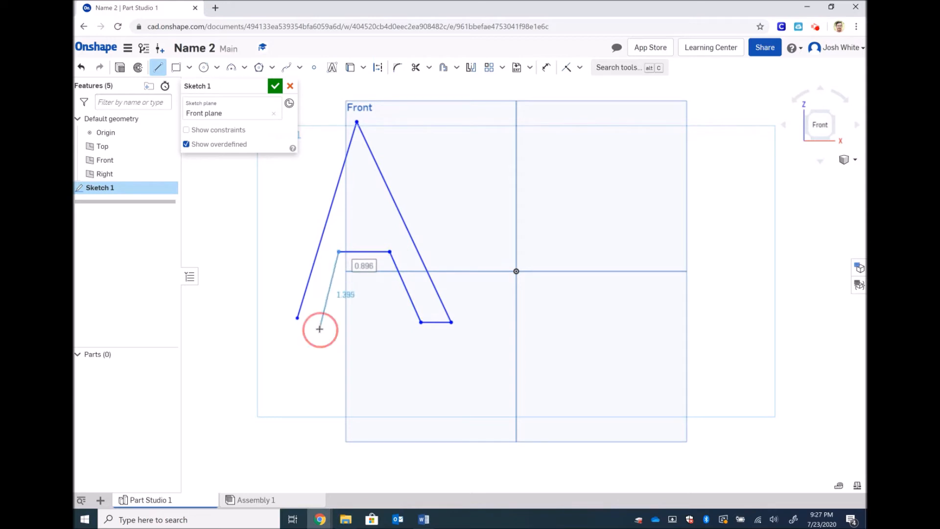
click(297, 318)
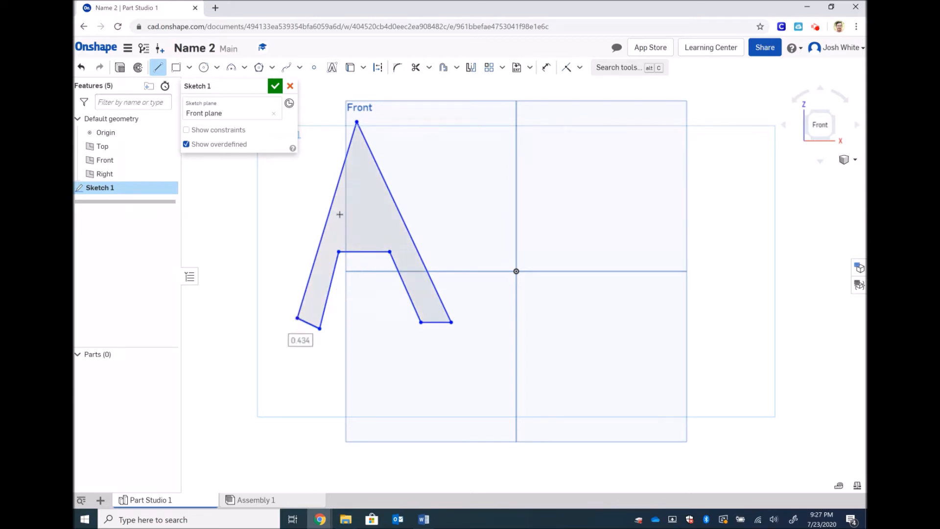
- Draw a downward-pointing three-sided polygon inside the upper part of the A and shrink it to fit between the legs as its hole
click(259, 67)
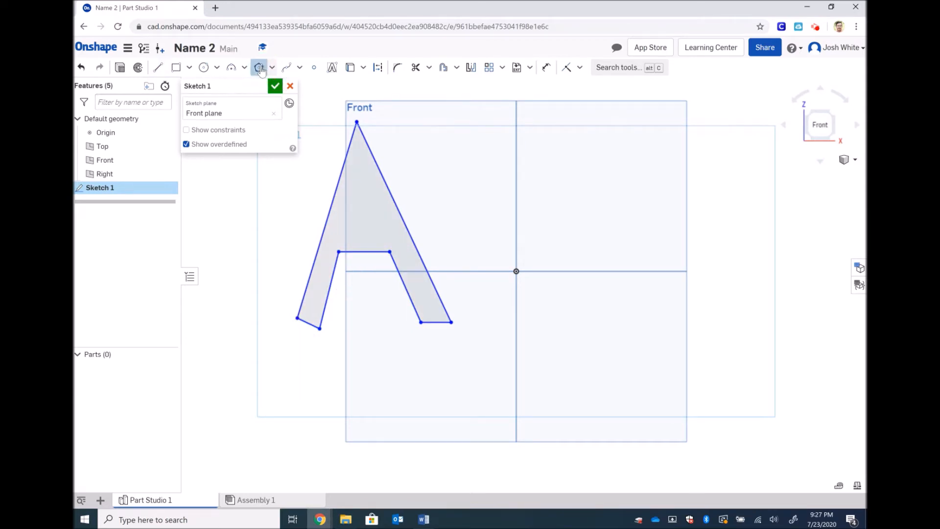
click(360, 205)
key(Down)
key(Down)
key(Down)
click(375, 206)
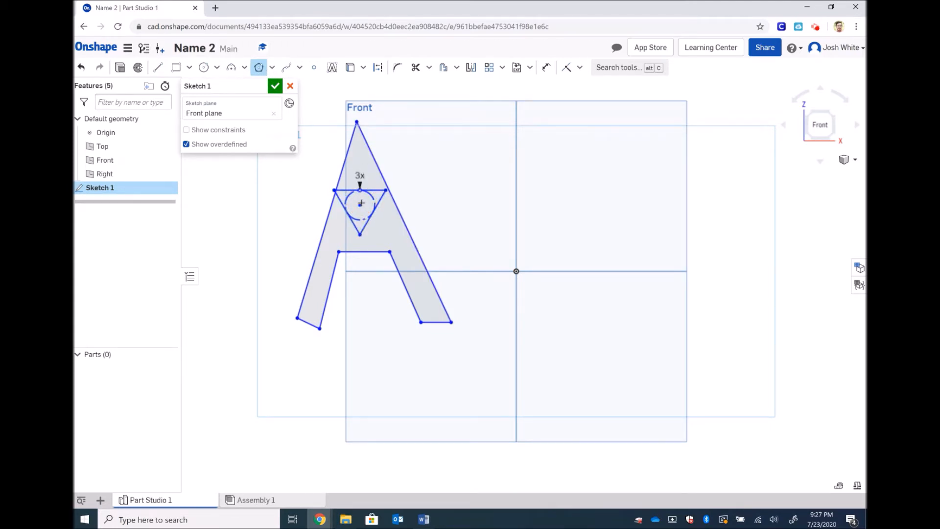
key(Escape)
mouse_move(361, 234)
mouse_down()
mouse_move(341, 225)
mouse_move(370, 227)
mouse_move(361, 223)
mouse_move(366, 196)
mouse_move(358, 219)
mouse_move(372, 186)
mouse_up()
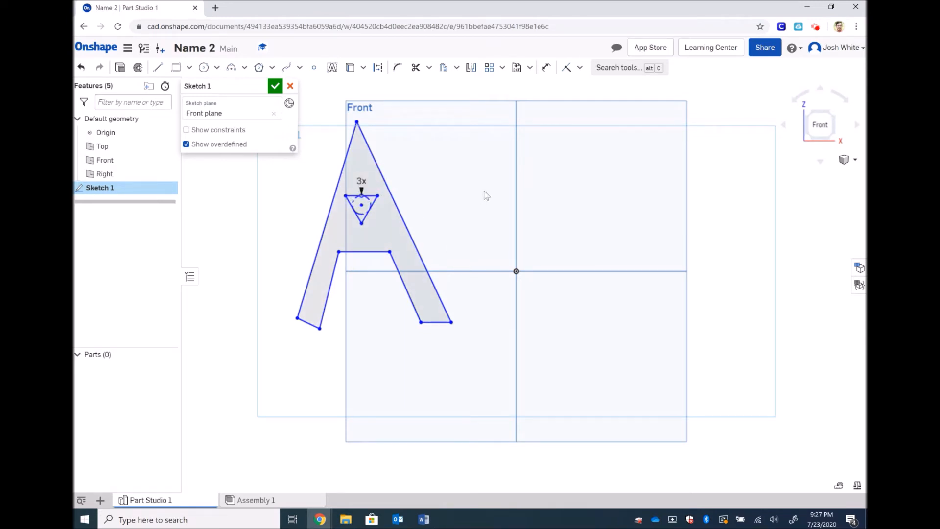
- Draw two concentric circles about 1.21 in and 0.62 in in diameter beside the A for the bowl of a lowercase d
click(204, 67)
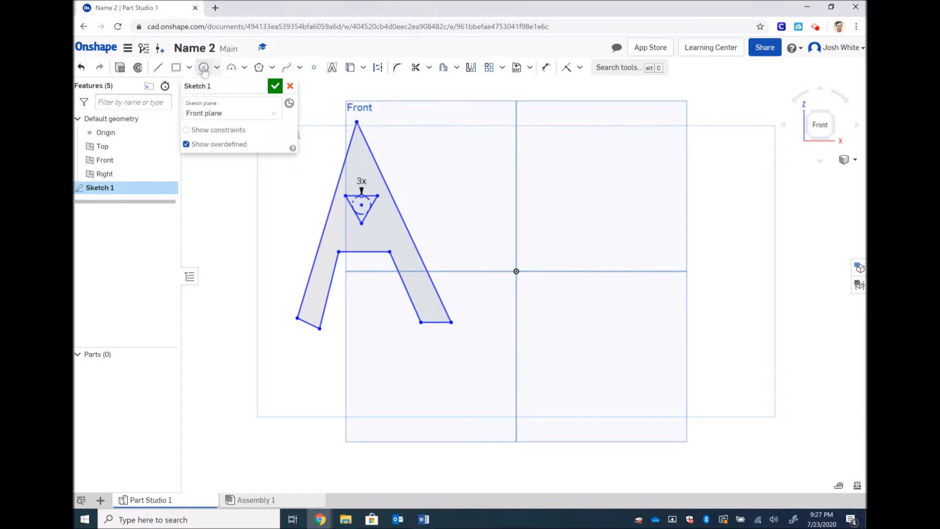
click(478, 257)
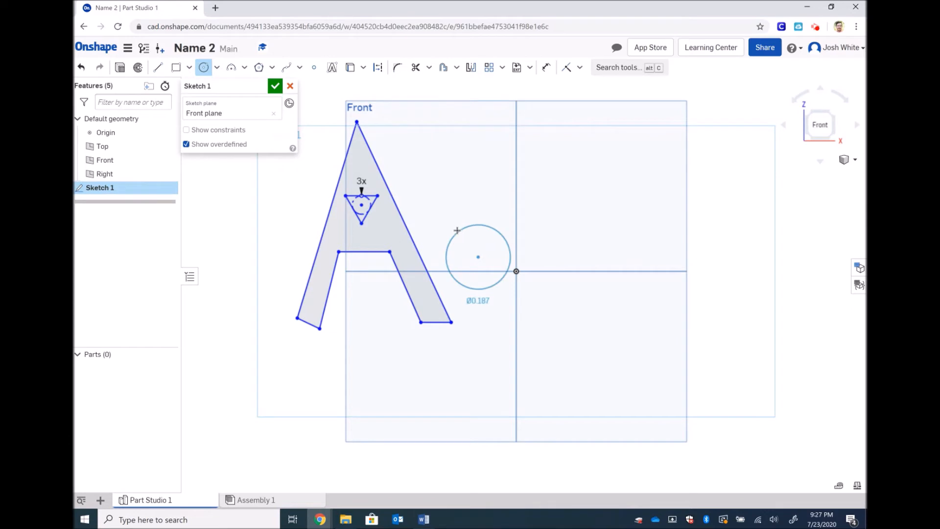
click(457, 231)
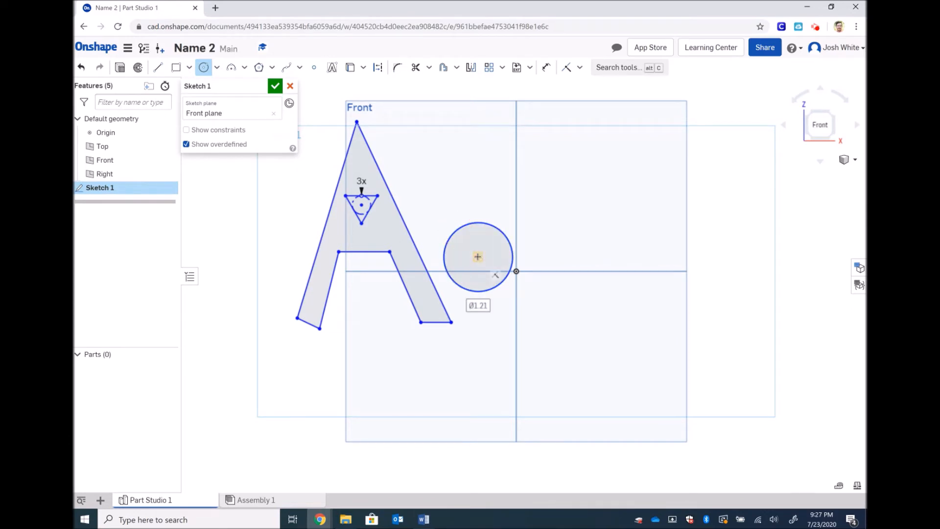
click(479, 257)
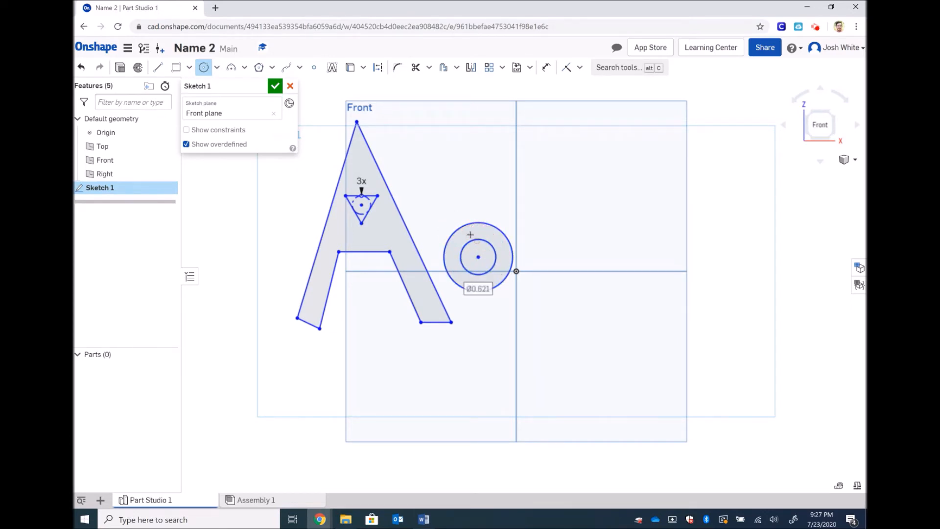
- Add a vertical rectangle about 0.36 by 2.67 in overlapping the bowl as the d's stem, and trim the overlapping segments between bowl and stem
click(176, 67)
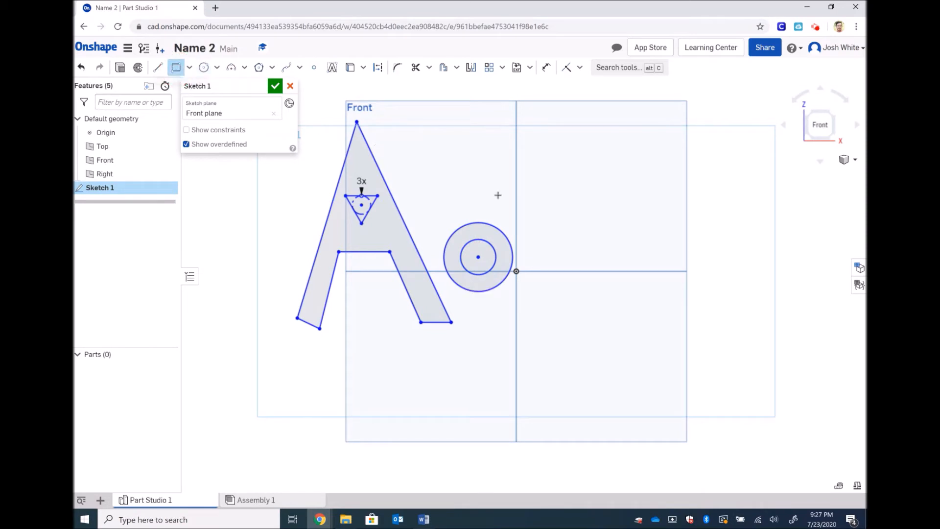
click(526, 143)
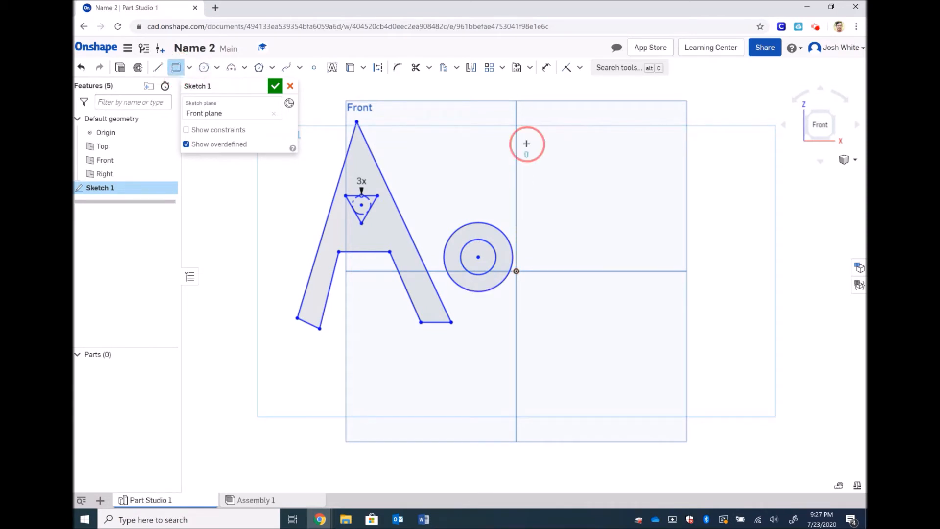
click(506, 294)
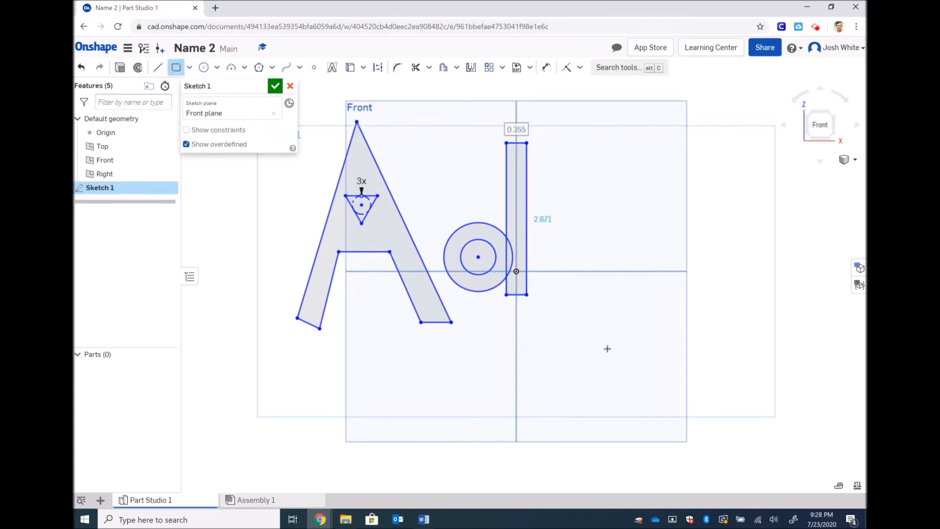
key(m)
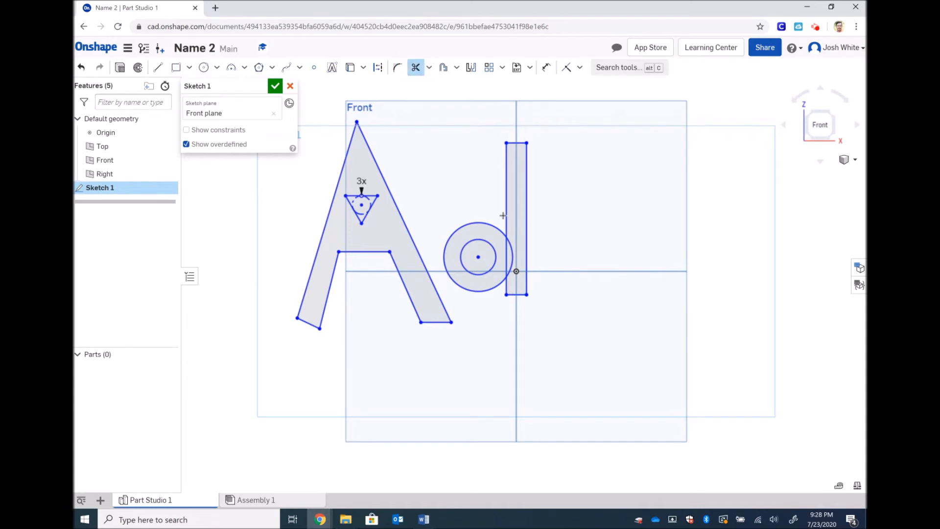
click(504, 253)
click(510, 253)
- Draw two concentric circles about 0.98 in and 0.43 in in diameter beside the d's stem for the bowl of a lowercase a
click(204, 67)
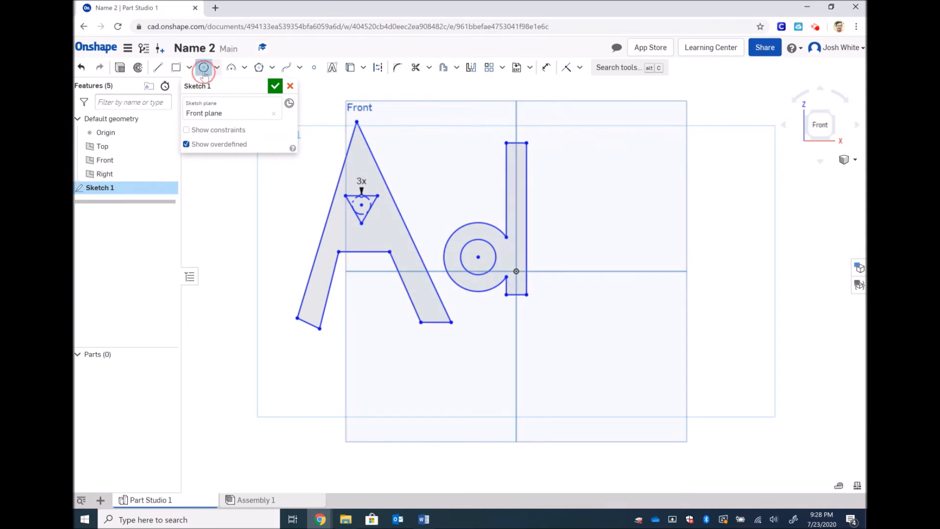
click(572, 256)
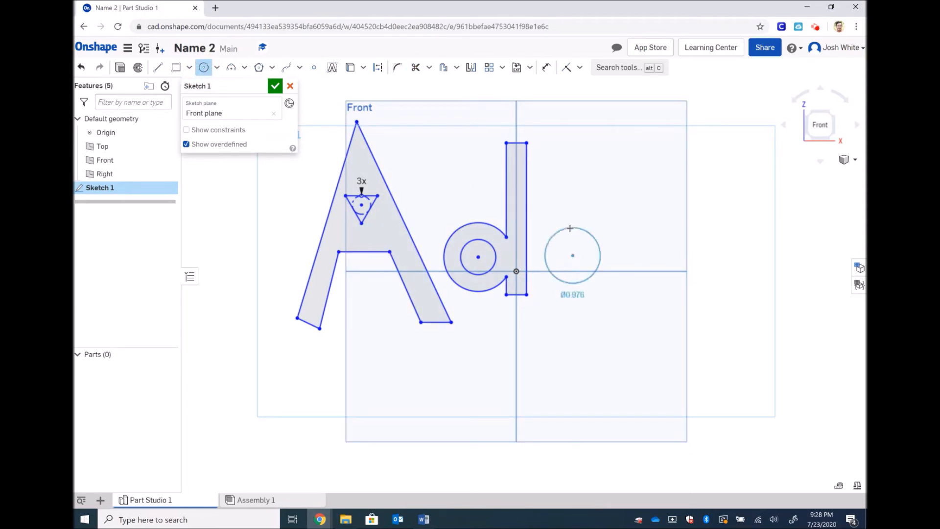
click(570, 228)
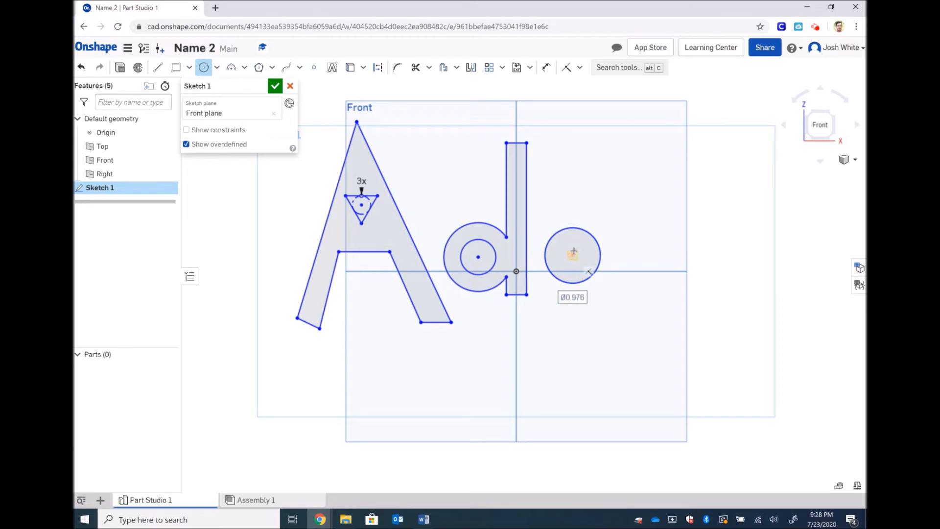
click(573, 256)
click(581, 247)
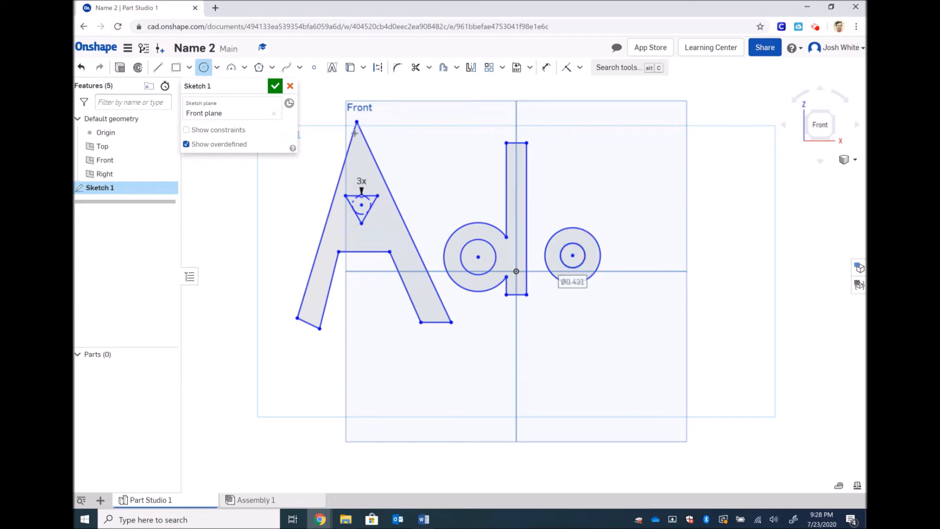
- Draw a pointed two-line tail, about 0.60 in and 0.85 in long, on the a's bowl and trim the arc between the lines
click(158, 67)
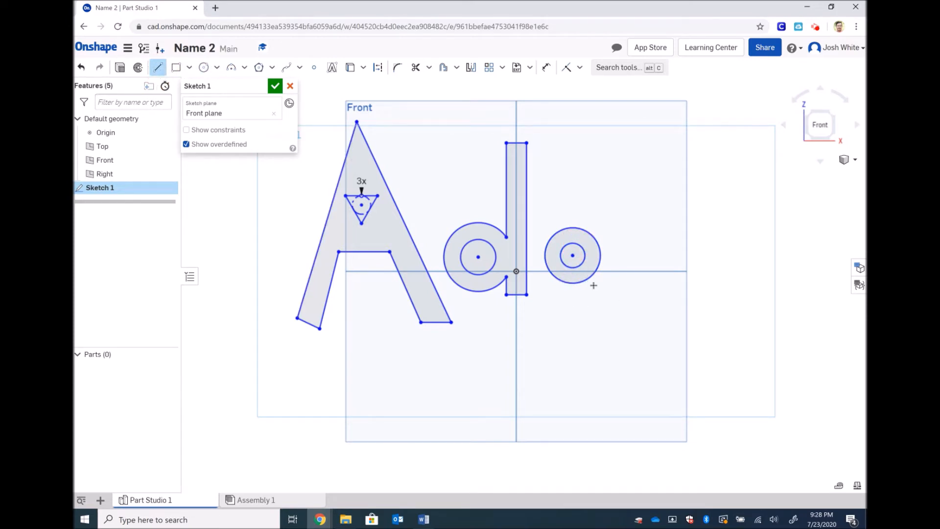
click(614, 299)
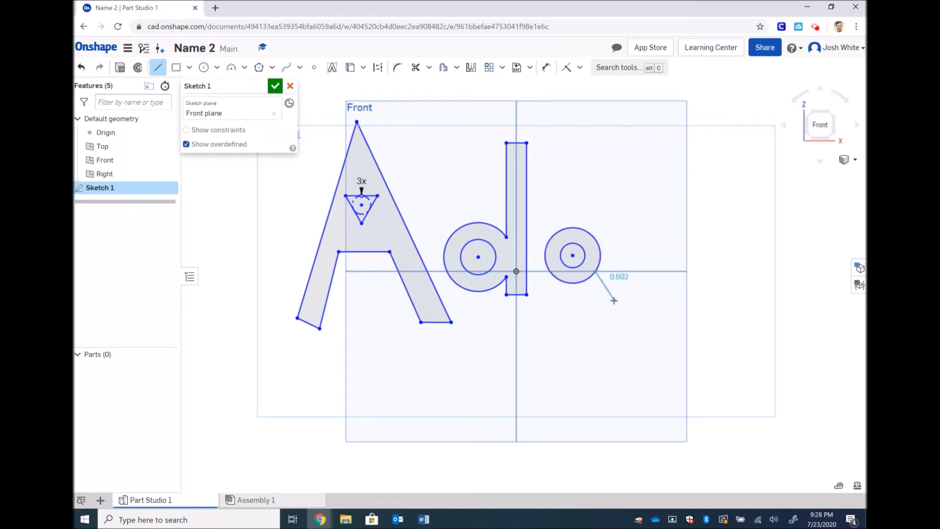
click(600, 254)
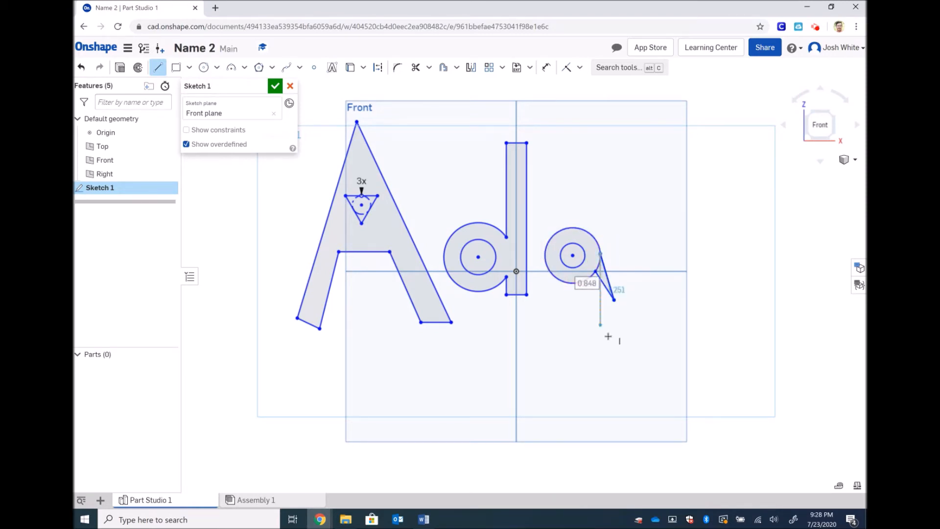
key(Escape)
click(415, 68)
click(598, 264)
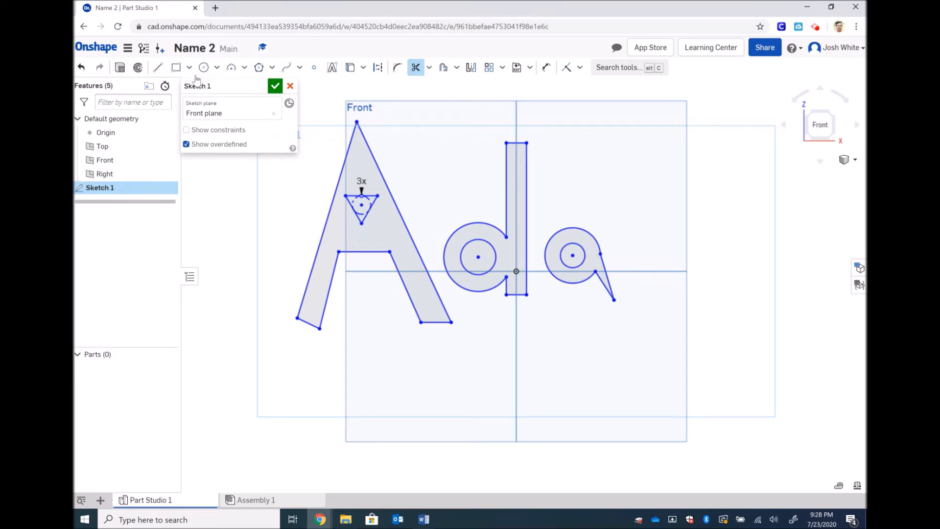
- Draw a tall narrow rectangle beside the a as a lowercase l
click(176, 67)
click(621, 165)
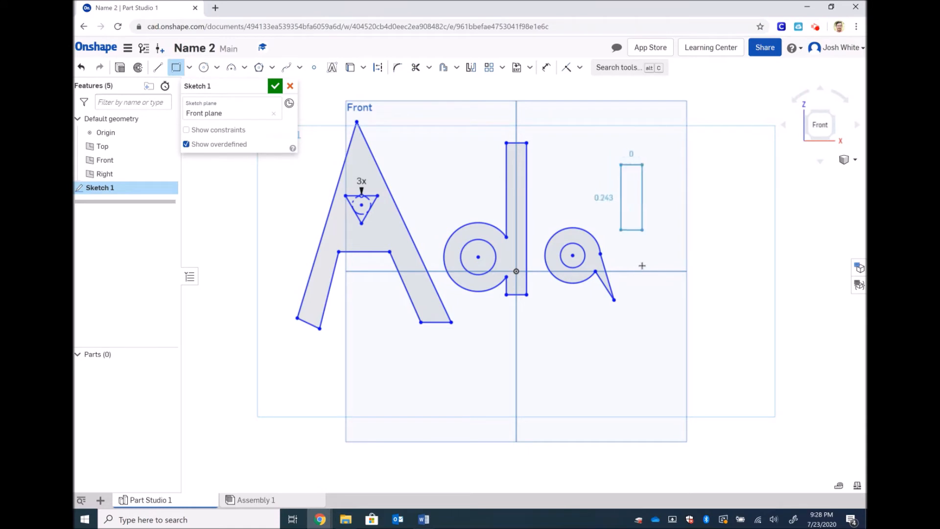
click(638, 289)
key(Escape)
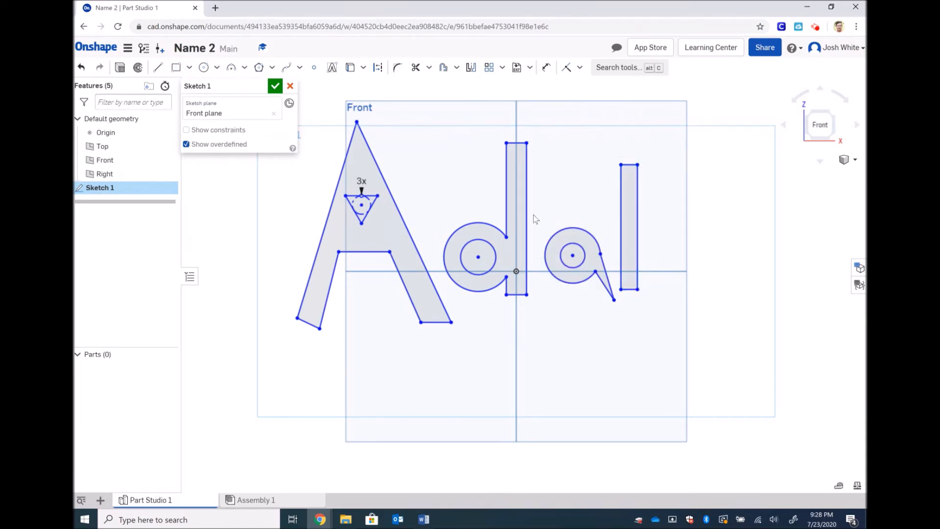
- Copy the complete lowercase a and paste it on the far side of the l
drag(534, 214, 616, 325)
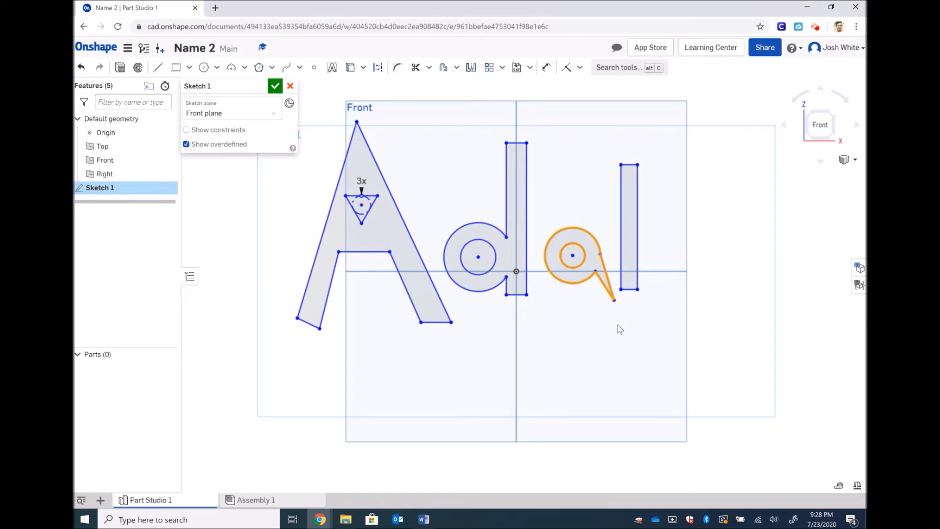
click(729, 259)
key(ctrl+v)
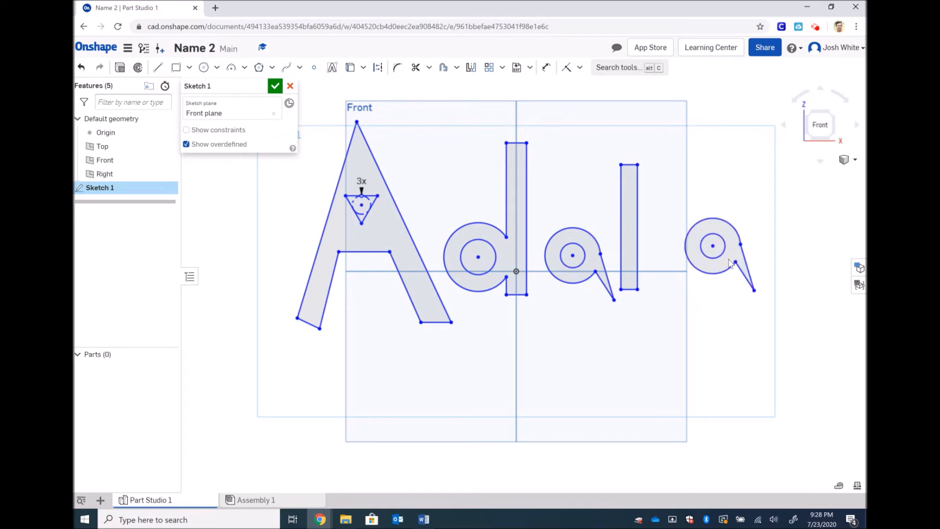
click(729, 259)
drag(754, 292, 724, 304)
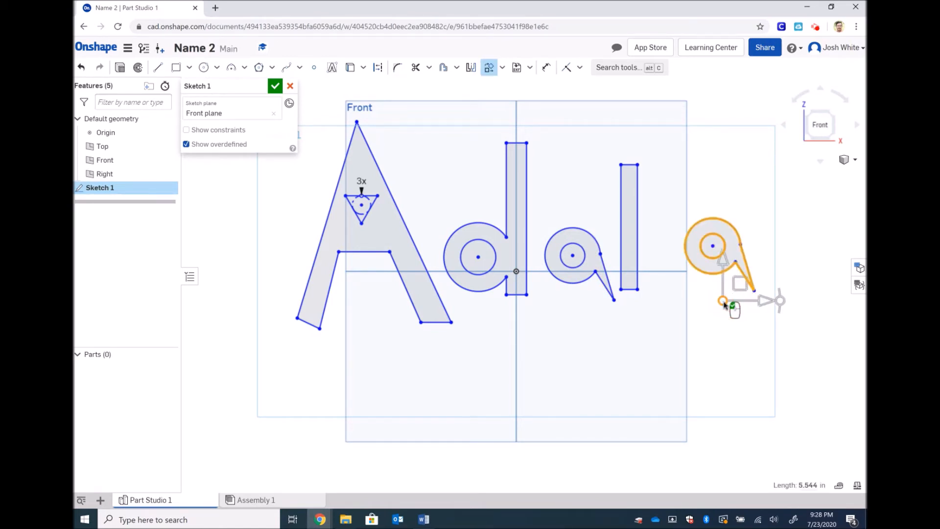
right_click(714, 341)
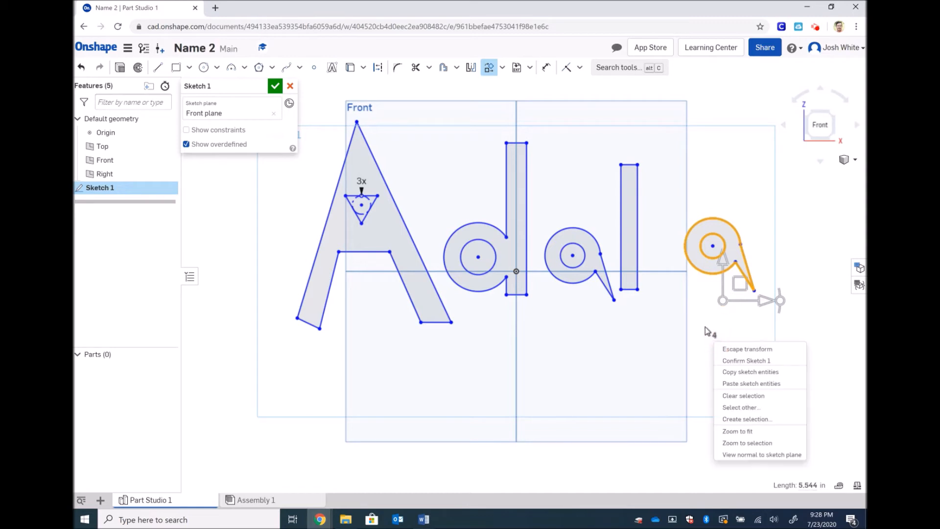
click(710, 330)
click(708, 331)
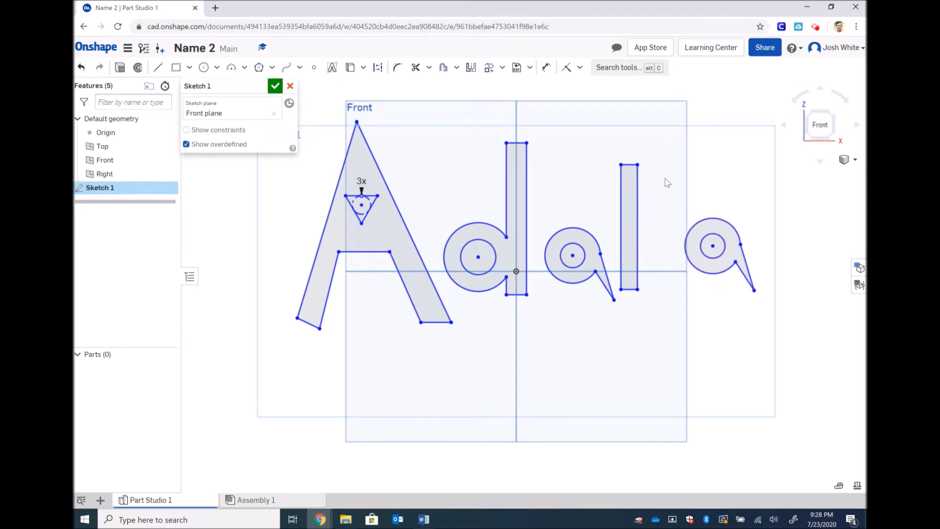
- Move the whole pasted a slightly closer to the l
mouse_move(666, 193)
mouse_down()
mouse_move(747, 272)
mouse_move(773, 338)
mouse_up()
mouse_move(748, 266)
mouse_down()
mouse_move(725, 267)
mouse_move(736, 269)
mouse_up()
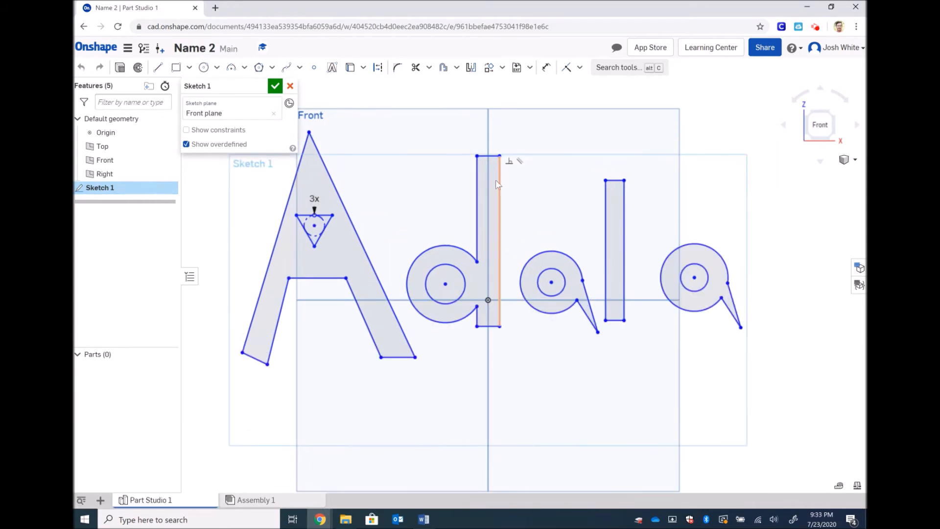
- Draw a narrow upright triangle about 1.1 in tall with a base about 0.47 in beside the second a as the next letter
click(158, 68)
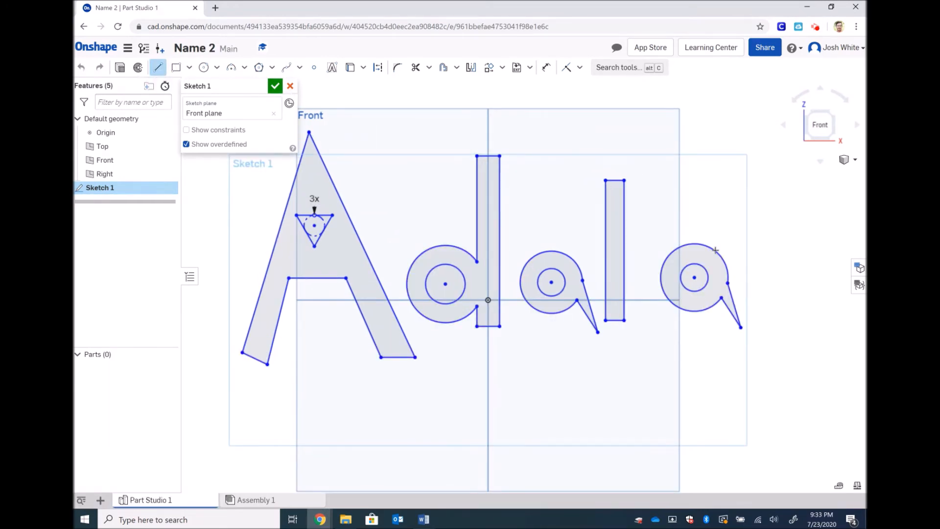
click(768, 252)
click(762, 320)
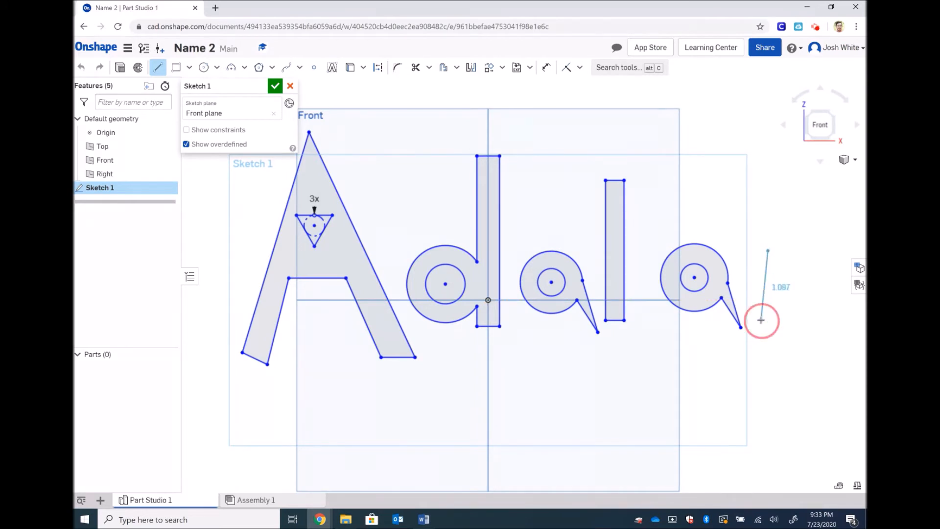
click(790, 321)
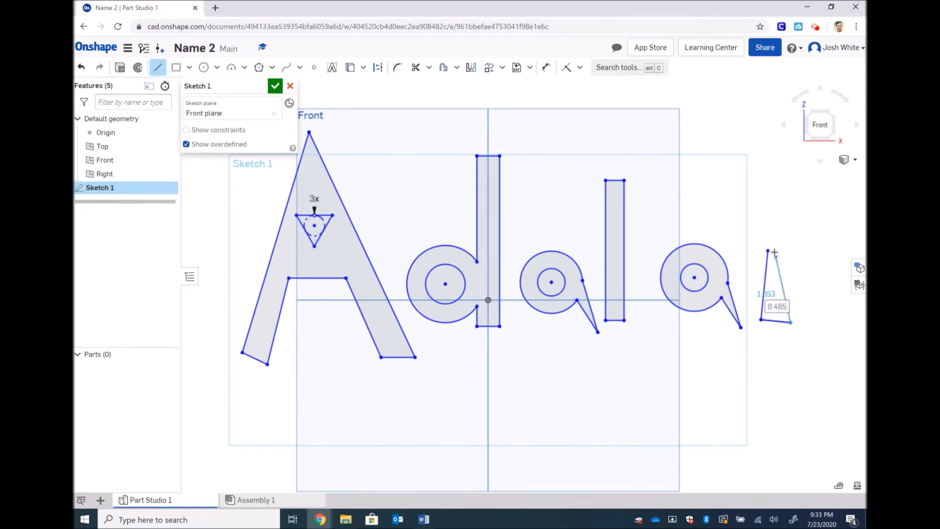
click(769, 252)
- Copy the lowercase d and paste it in the empty area above the end of the name
scroll(799, 331, down, 2)
scroll(798, 331, up, 2)
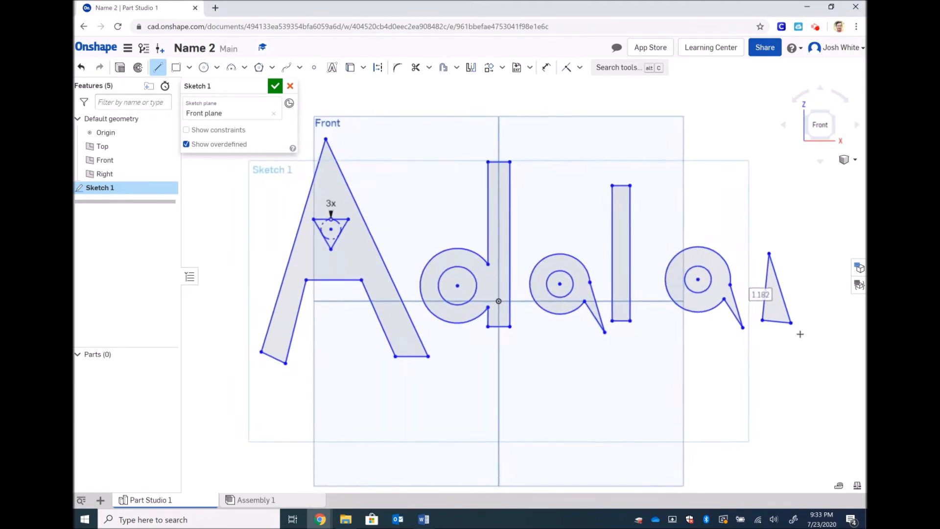
scroll(806, 283, down, 3)
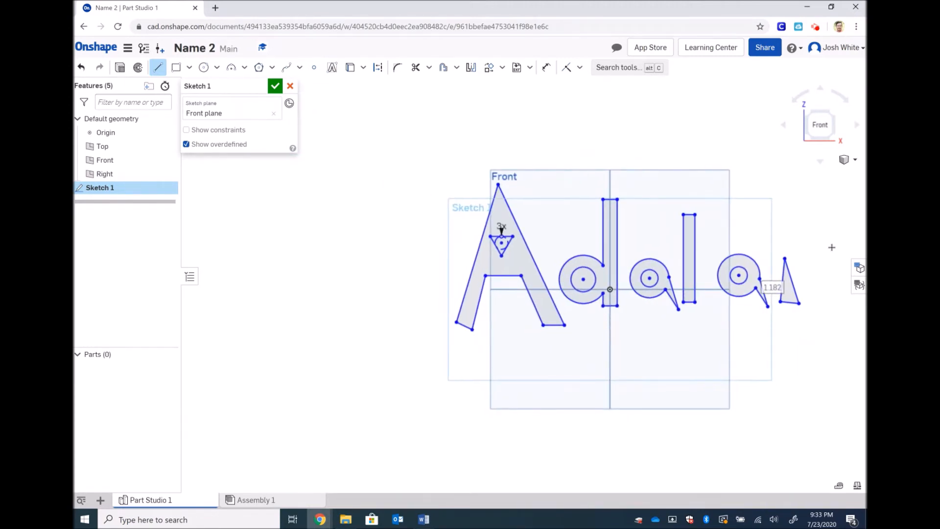
scroll(838, 241, up, 3)
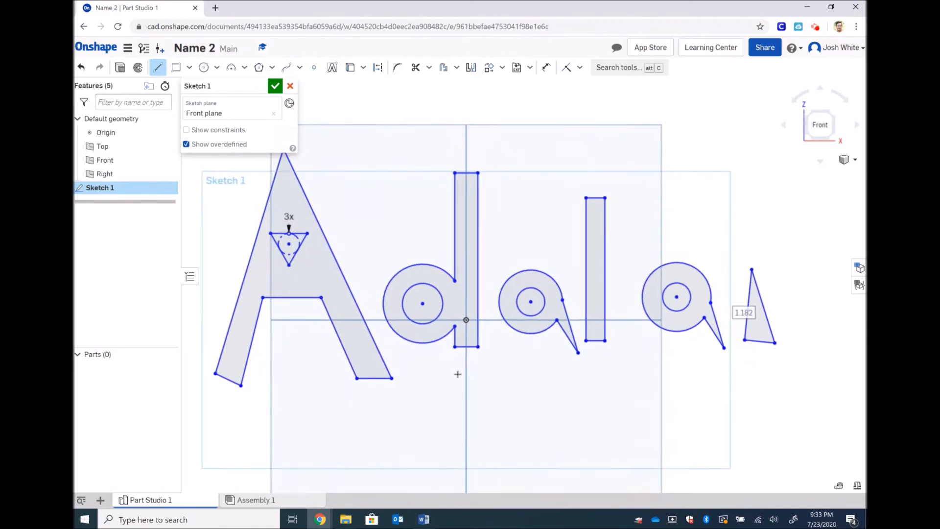
scroll(458, 374, down, 3)
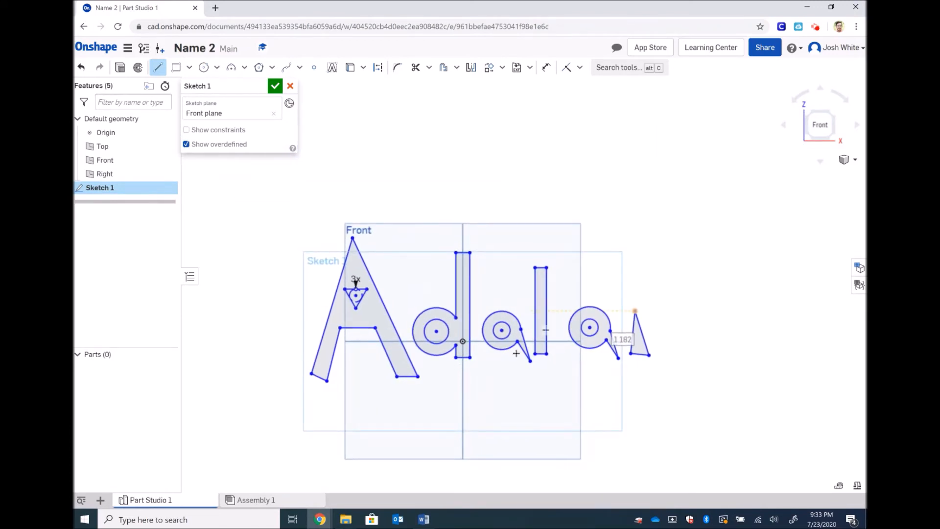
key(Escape)
drag(481, 378, 406, 237)
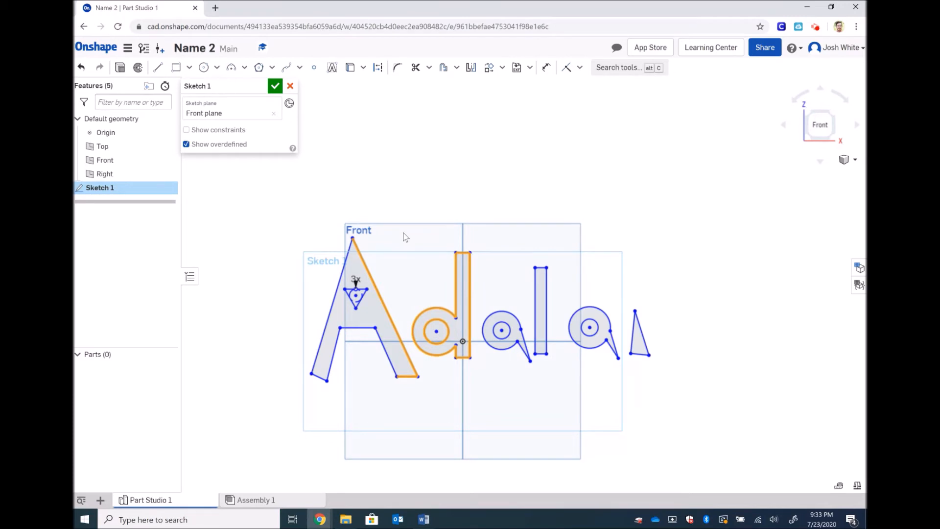
click(681, 159)
key(ctrl+v)
- Delete the stray segments of the A that were pasted along with the d
click(661, 241)
click(649, 211)
key(Delete)
click(653, 203)
key(Delete)
- Move the copied d down beside the triangle and try to delete the line sticking out above its stem
drag(625, 79, 739, 242)
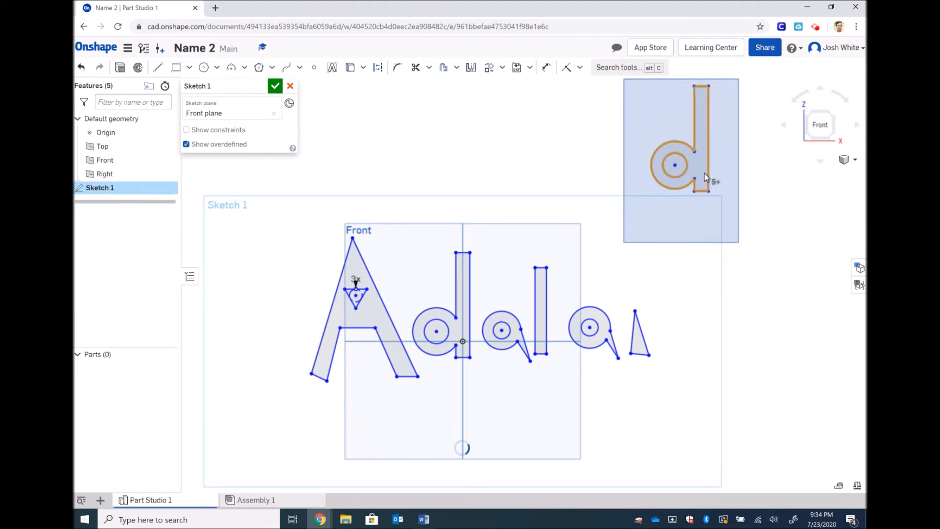
drag(708, 190, 729, 336)
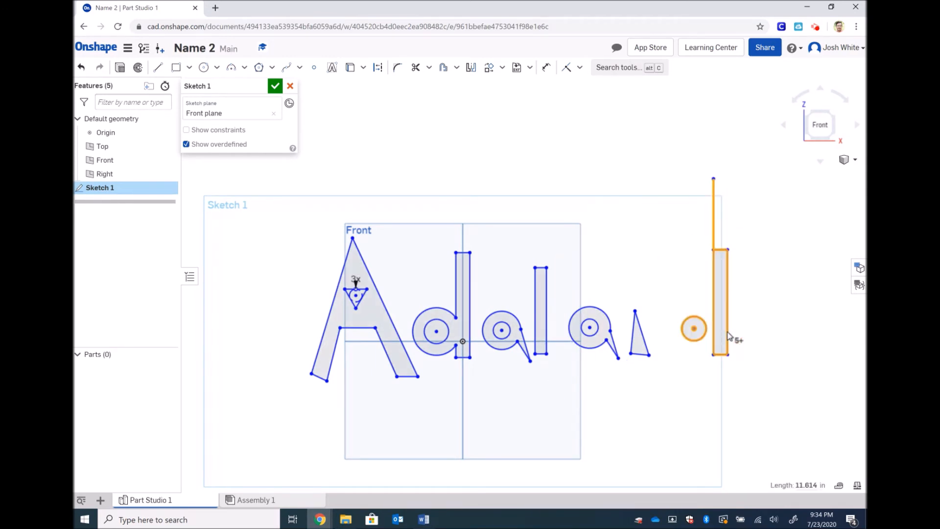
click(725, 213)
click(715, 215)
key(Delete)
- Draw a circle about 1.54 in in diameter concentric with the copied d's inner circle as the bowl's outer edge
key(c)
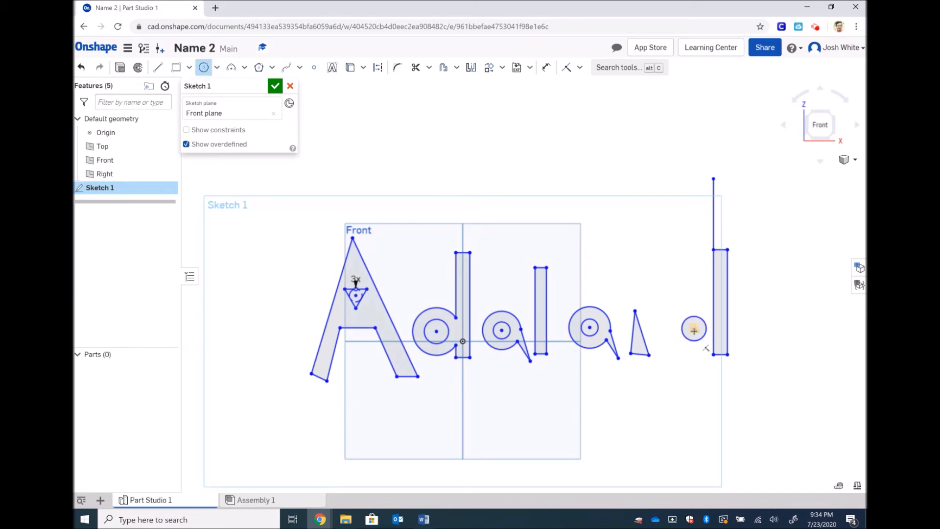
click(694, 329)
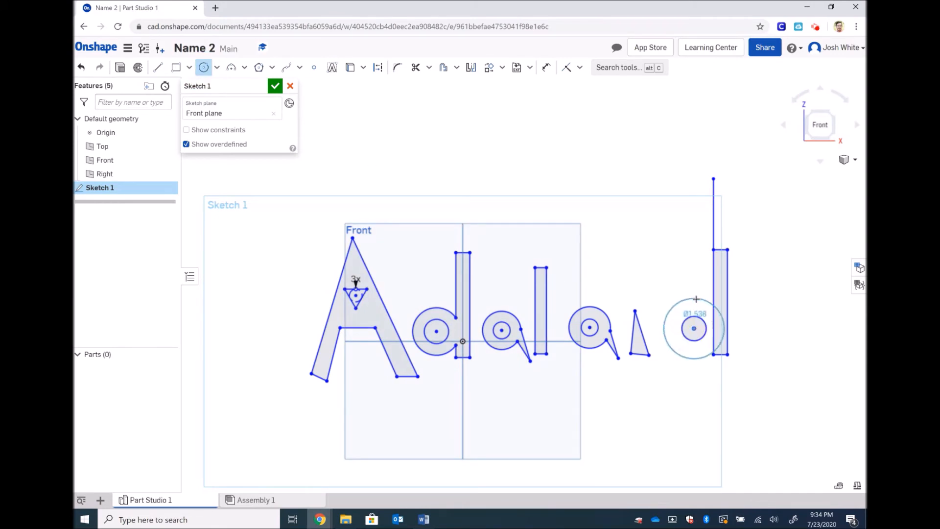
click(696, 299)
key(Escape)
- Delete the overlong inner edge of the copied d's stem and redraw it about 2.67 in long between the stem's end lines
click(715, 235)
key(Delete)
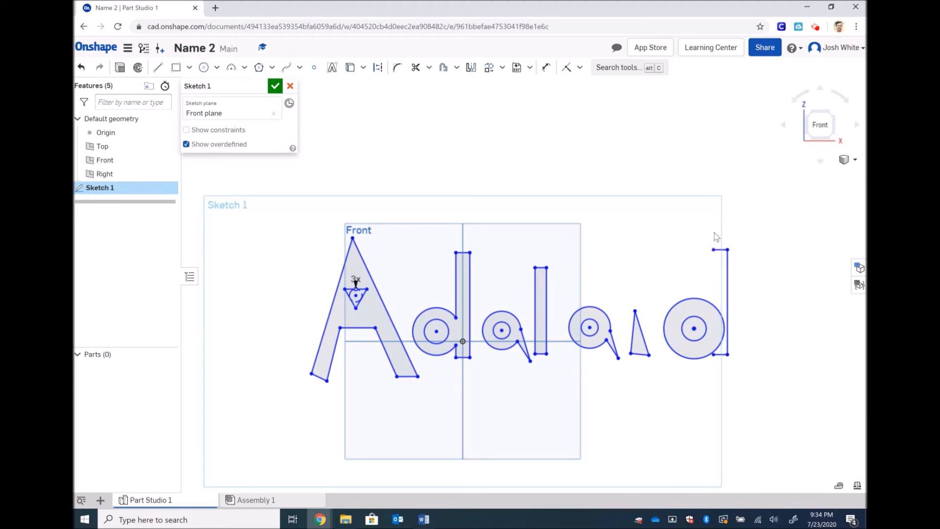
click(158, 67)
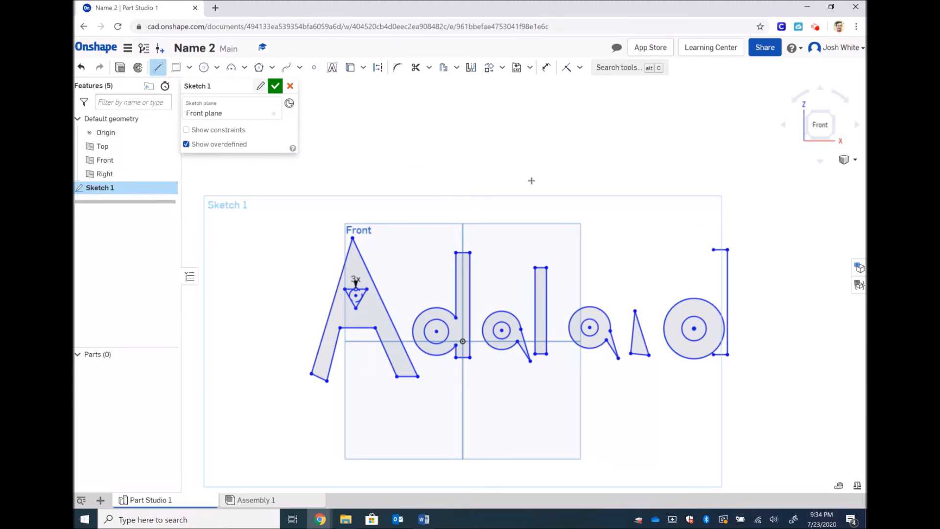
click(713, 250)
click(714, 354)
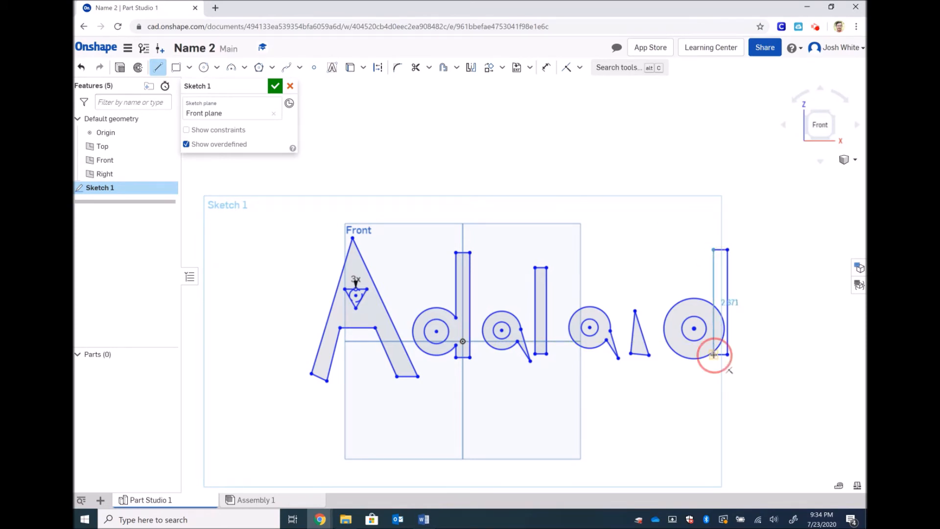
key(Escape)
- Trim the overlapping line and arc segments where the copied d's bowl meets its stem
key(m)
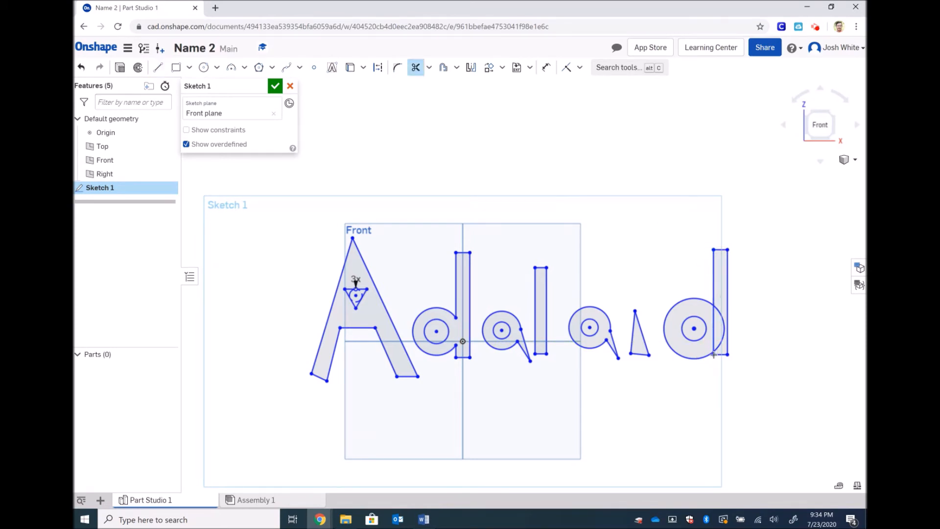
click(715, 325)
click(722, 317)
key(Escape)
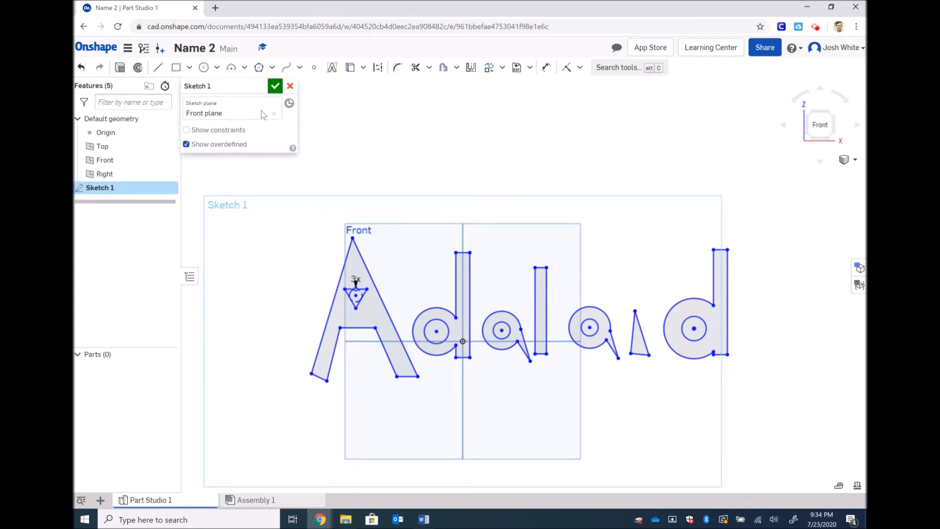
- Draw a closed seven-line outline of an E with pointed arms beside the copied d, its upper edge about 1.28 in long
click(156, 68)
click(749, 305)
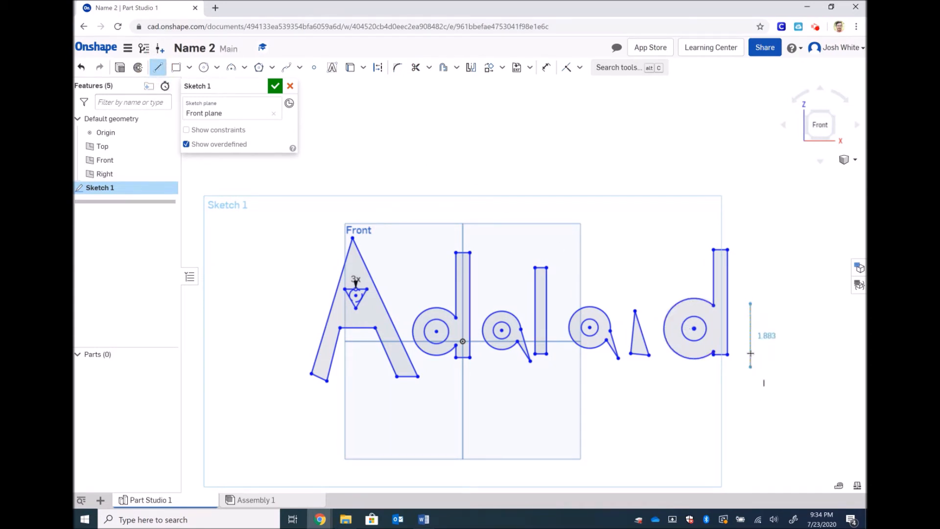
click(750, 352)
click(790, 356)
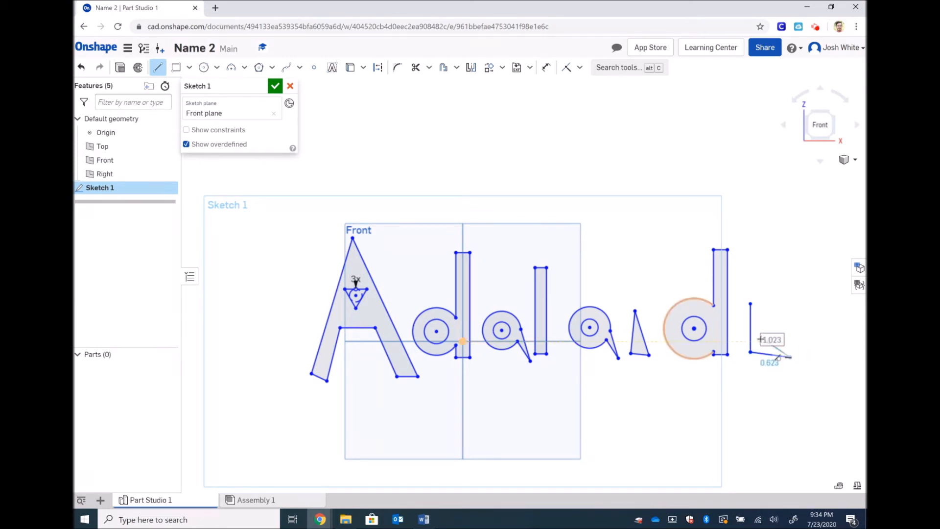
click(761, 338)
click(786, 328)
click(761, 319)
click(800, 310)
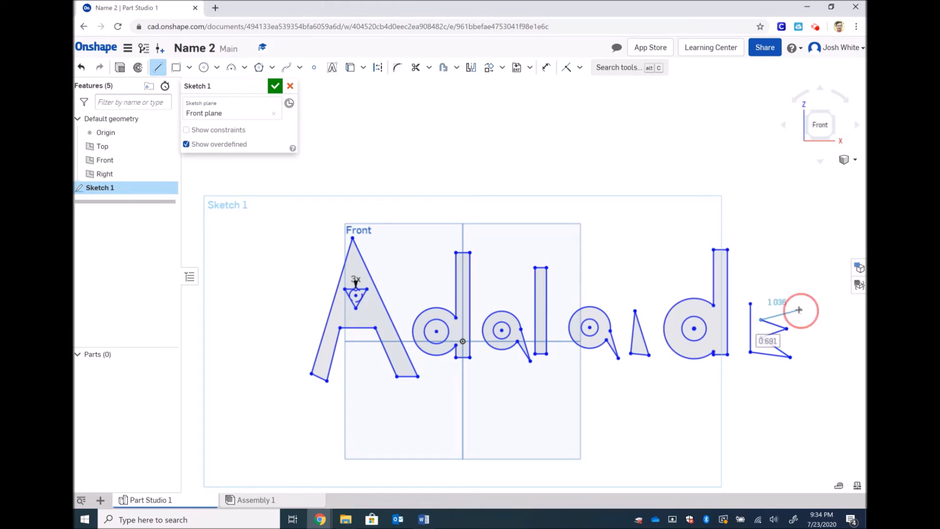
click(750, 305)
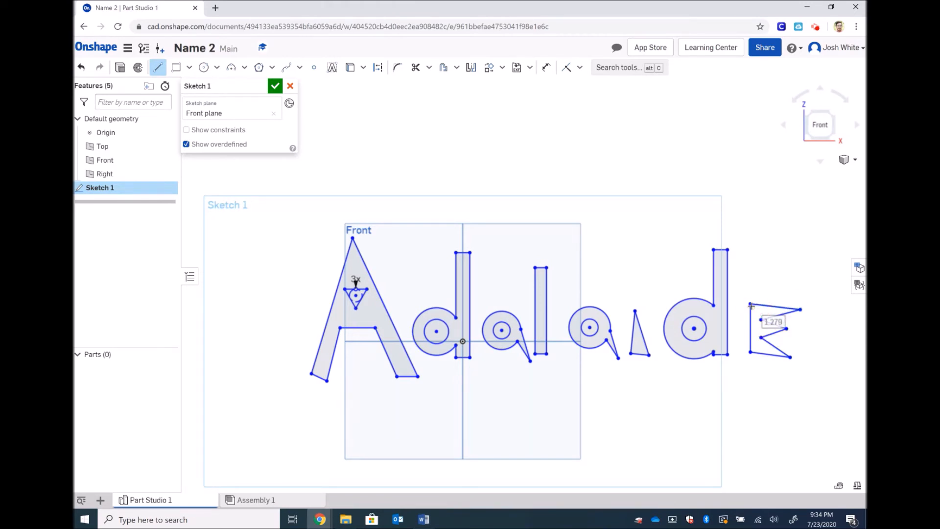
key(Escape)
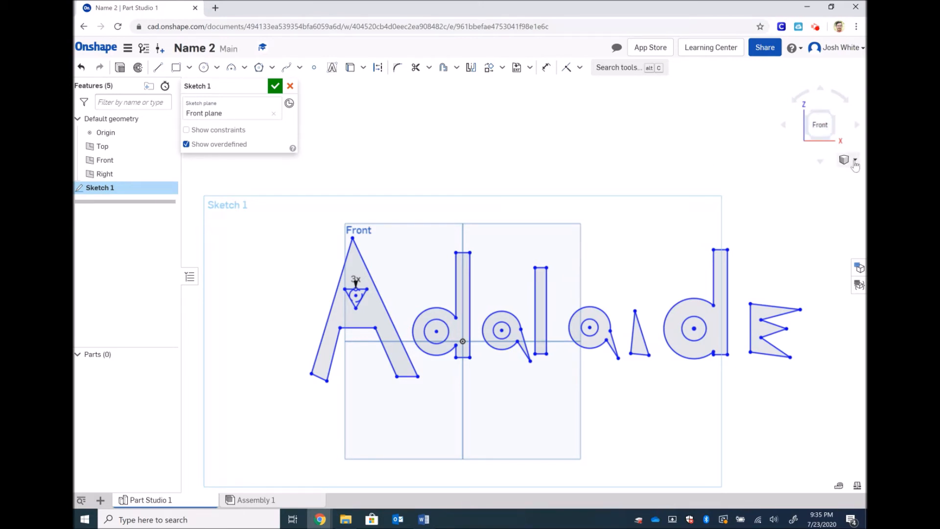
- Switch the view of the finished letter sketch to isometric
click(855, 161)
click(794, 174)
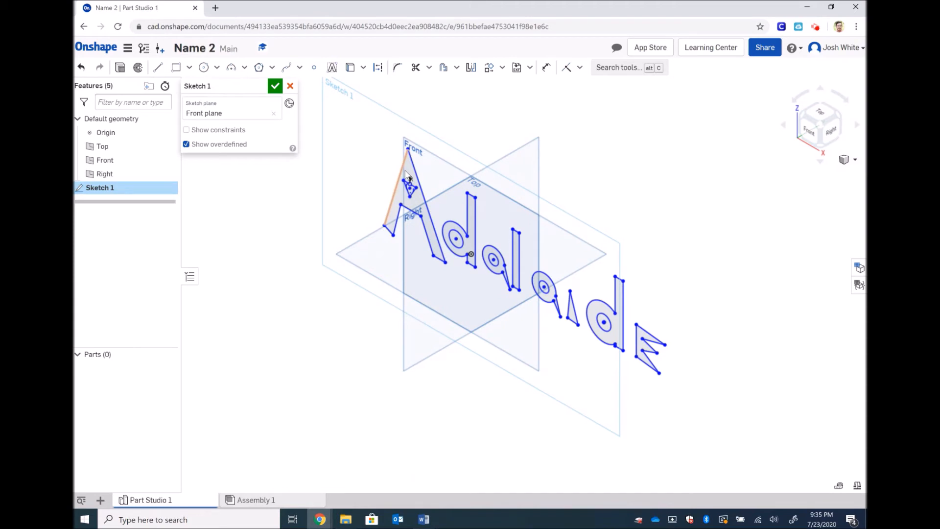
- Finish the letter sketch and extrude all eight letter regions as new solids with a blind depth of 1 in
click(276, 87)
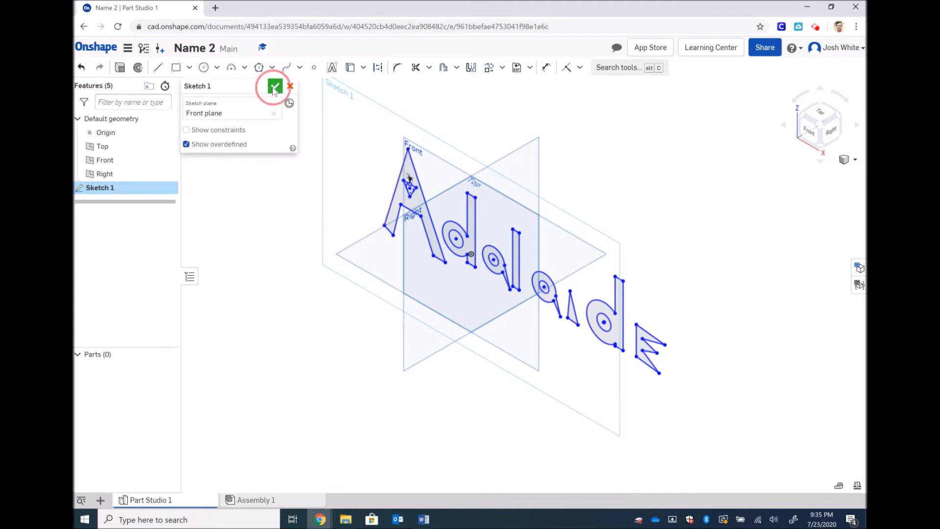
click(166, 67)
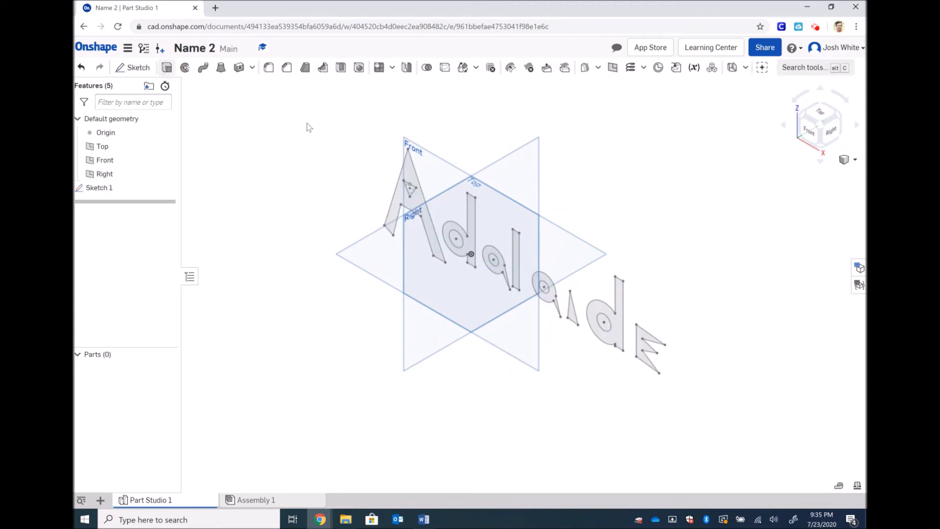
click(408, 173)
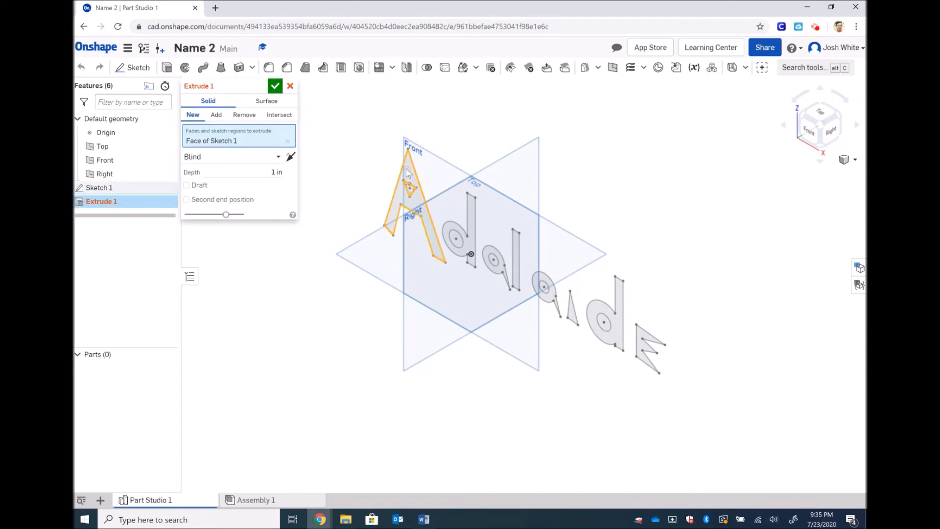
click(469, 232)
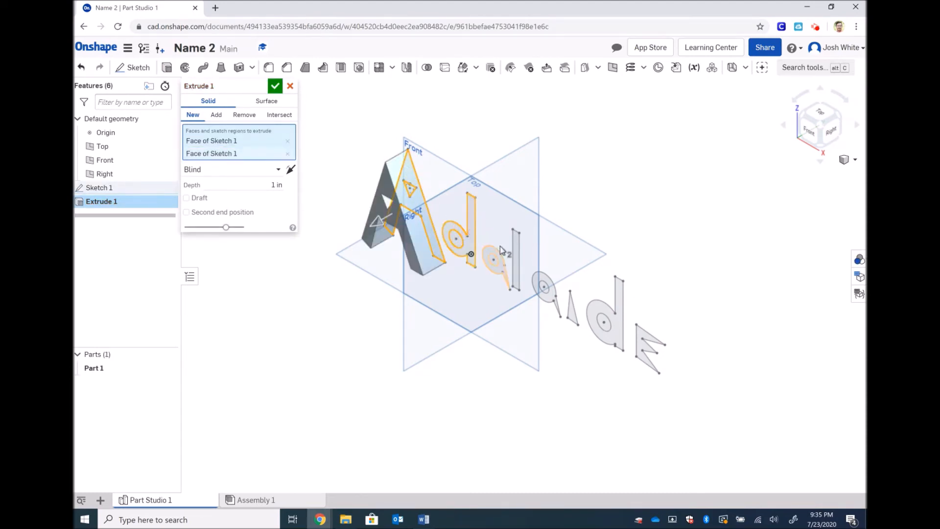
click(502, 254)
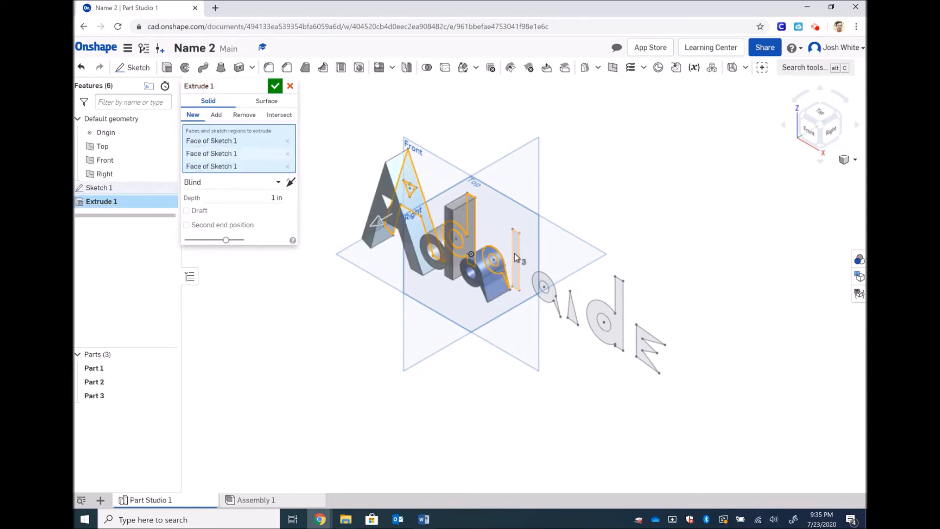
click(516, 257)
click(555, 283)
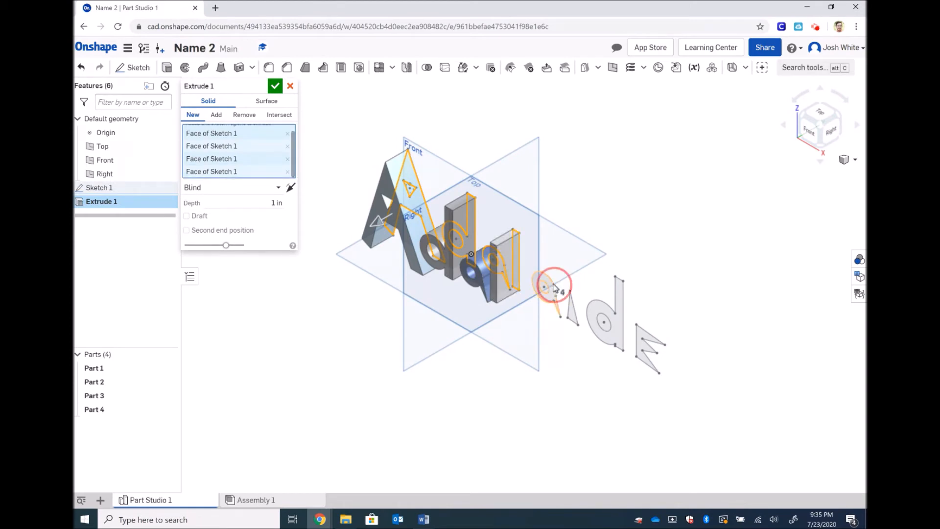
click(574, 308)
click(606, 316)
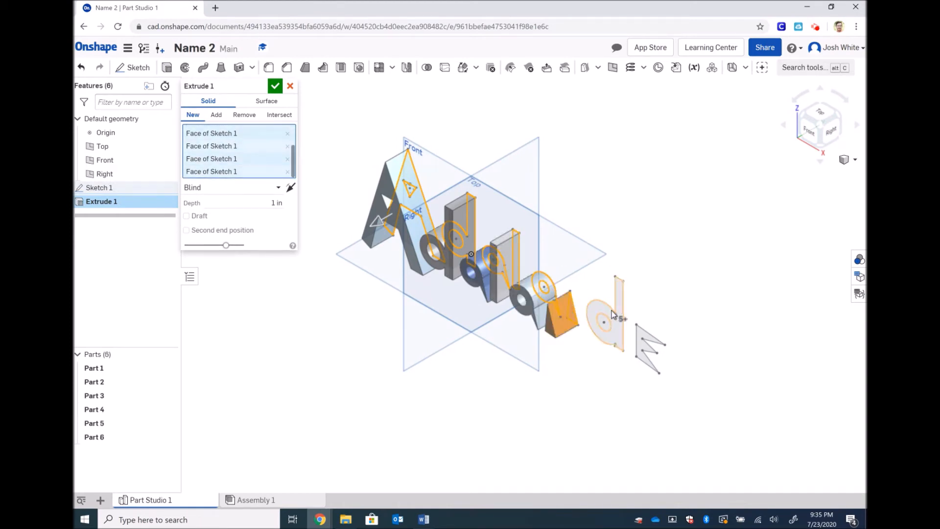
click(641, 332)
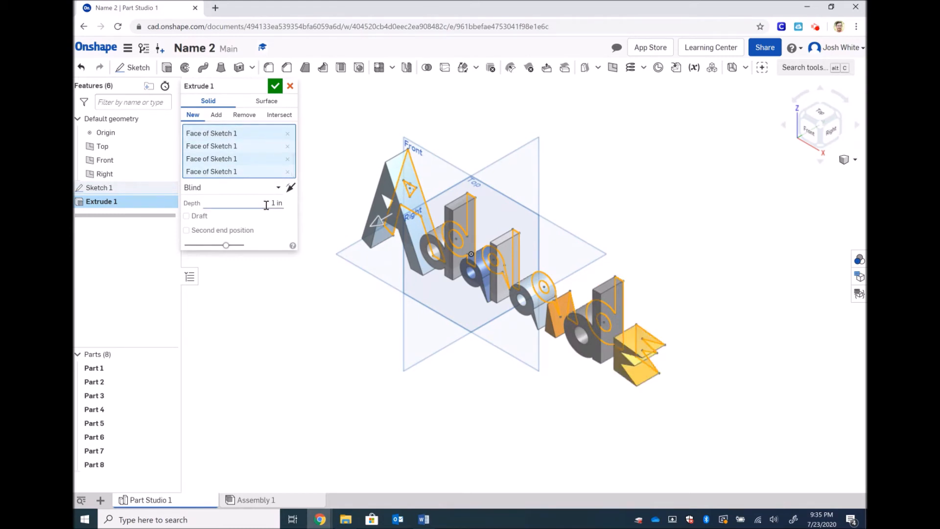
click(275, 86)
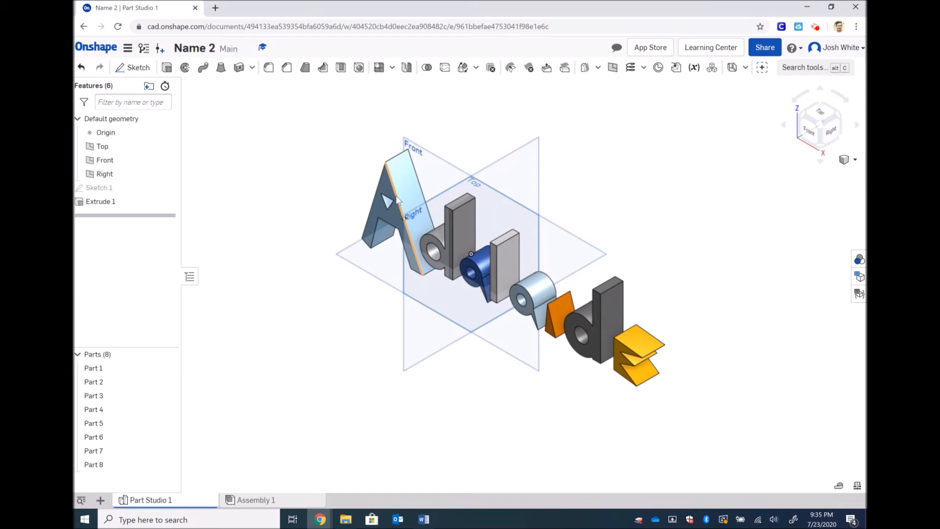
- Fillet the front outline edges of the letter A, leaving out its triangular hole, with a 0.2 in radius
click(268, 67)
click(381, 177)
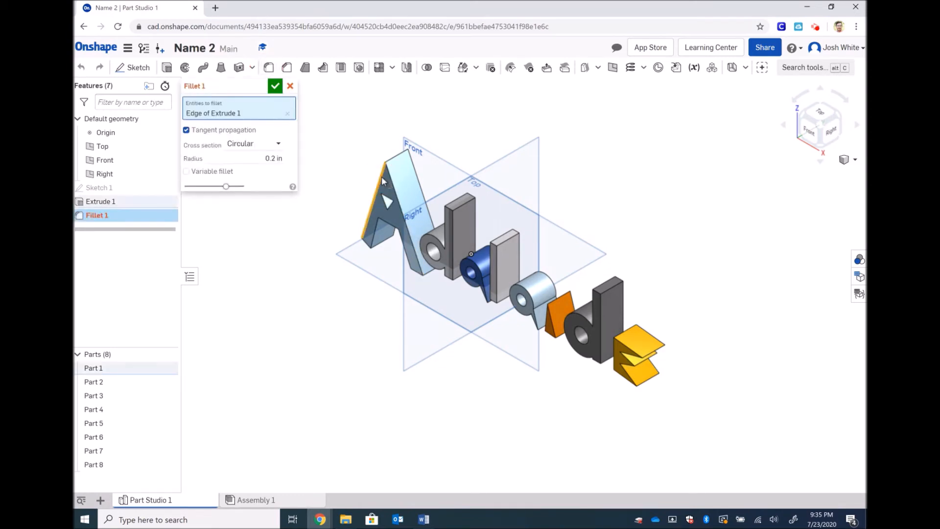
click(389, 180)
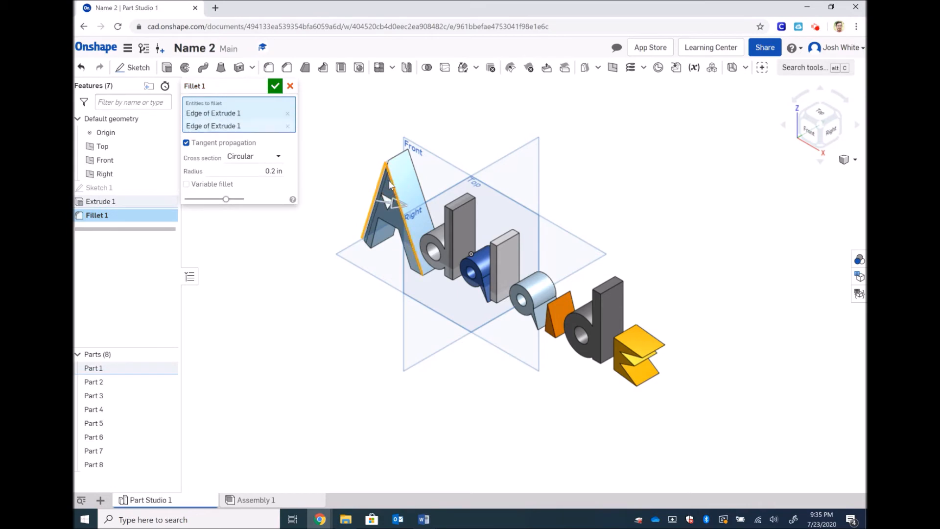
click(386, 226)
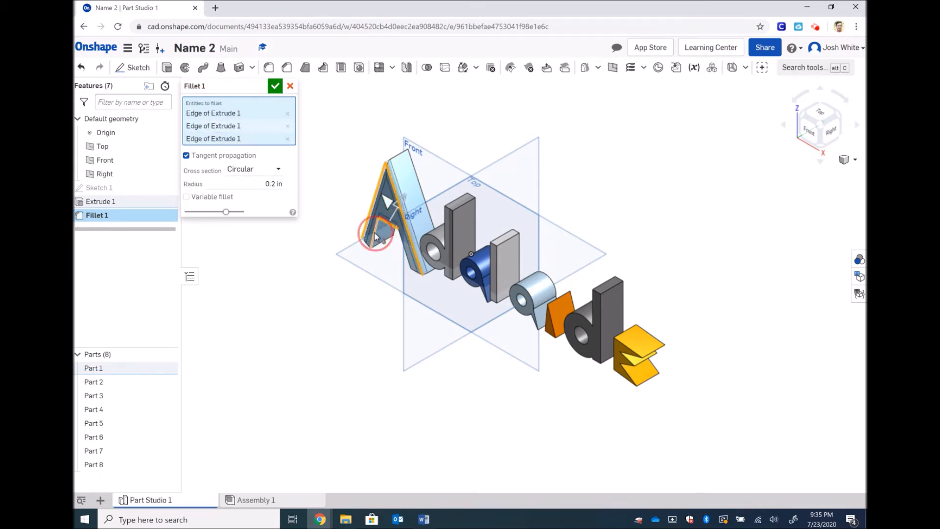
click(371, 246)
click(369, 245)
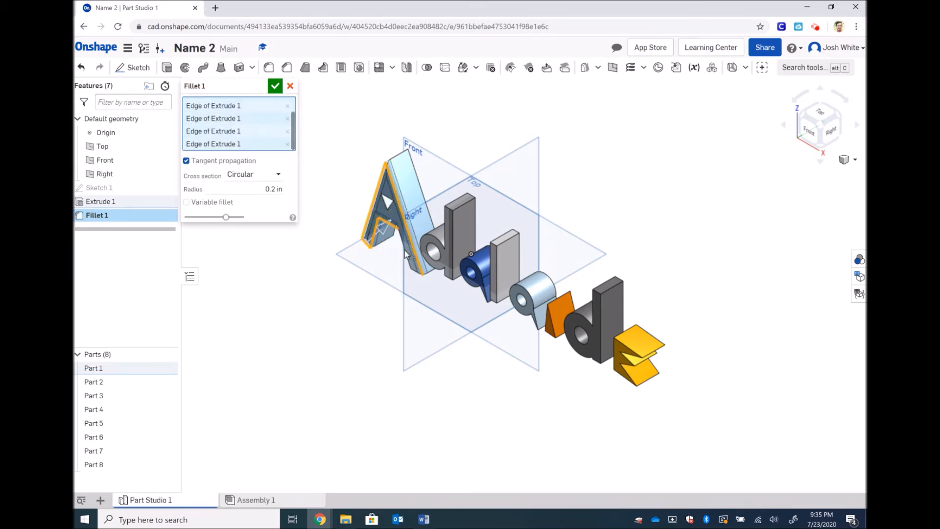
click(411, 272)
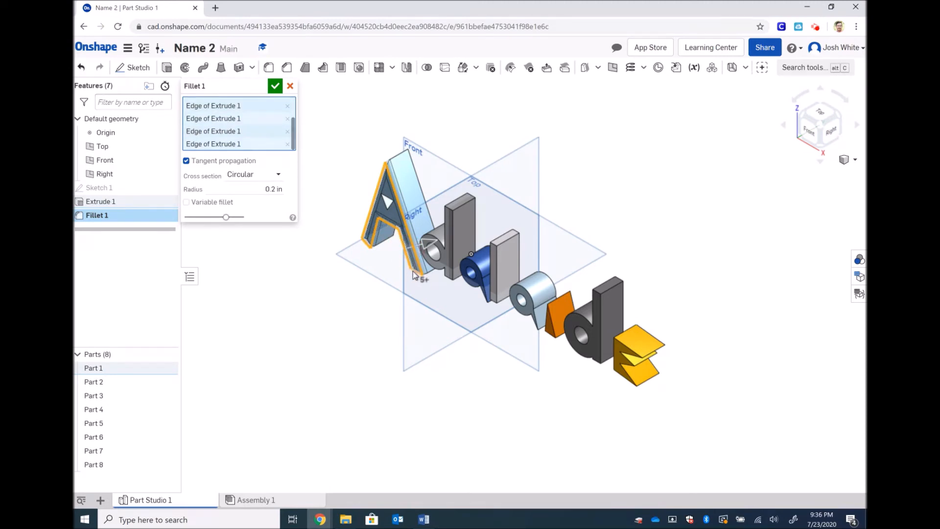
right_click(415, 274)
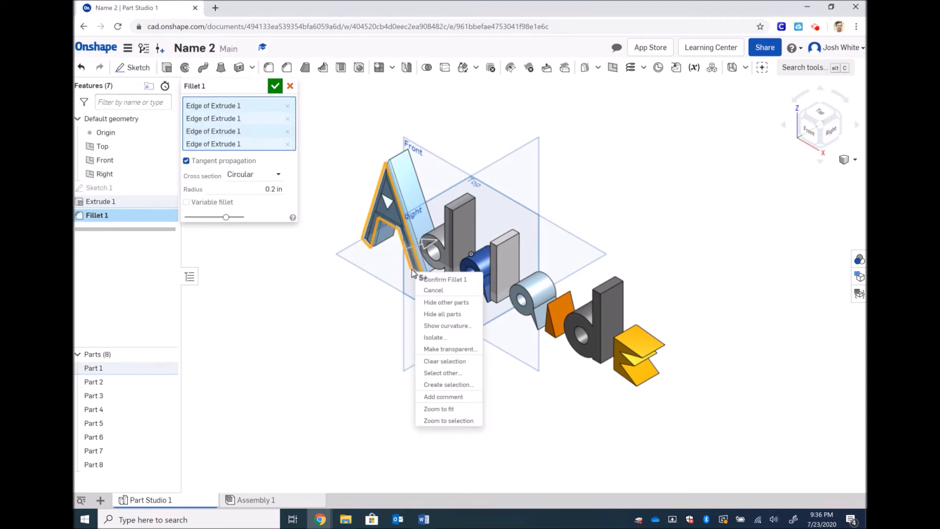
click(413, 269)
click(419, 273)
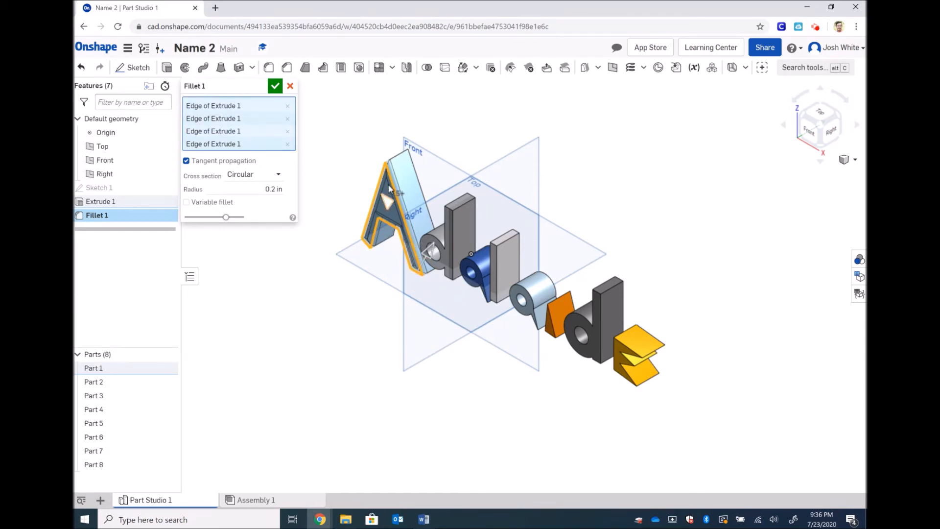
click(274, 87)
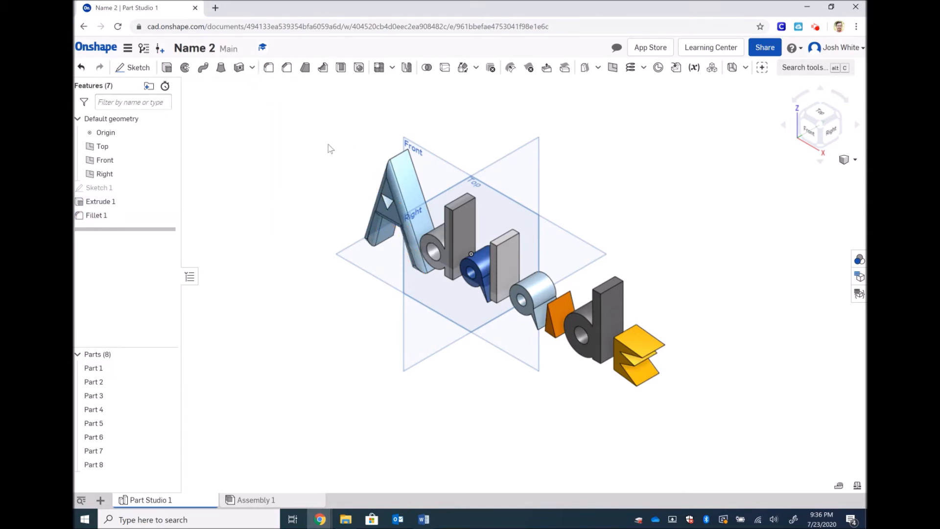
- Set up an equal-distance chamfer on the two long front edges of the first d's stem
click(286, 73)
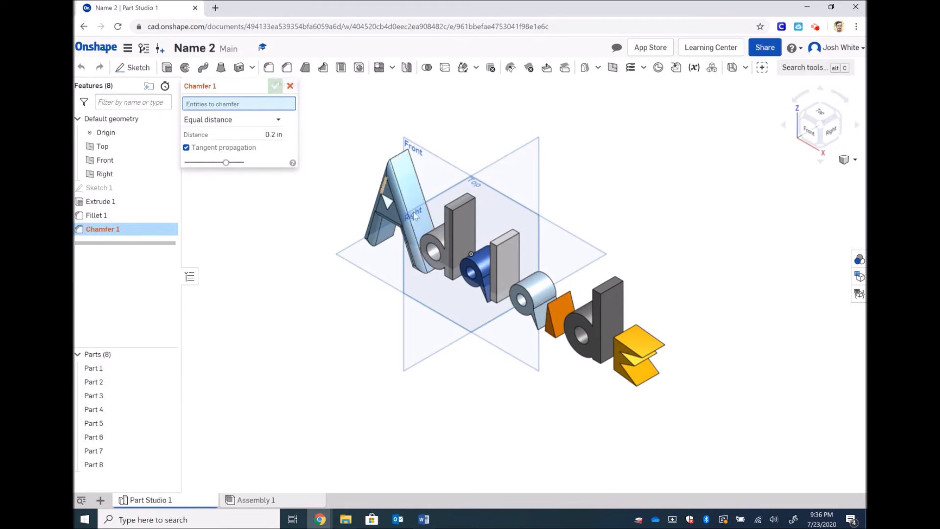
click(444, 222)
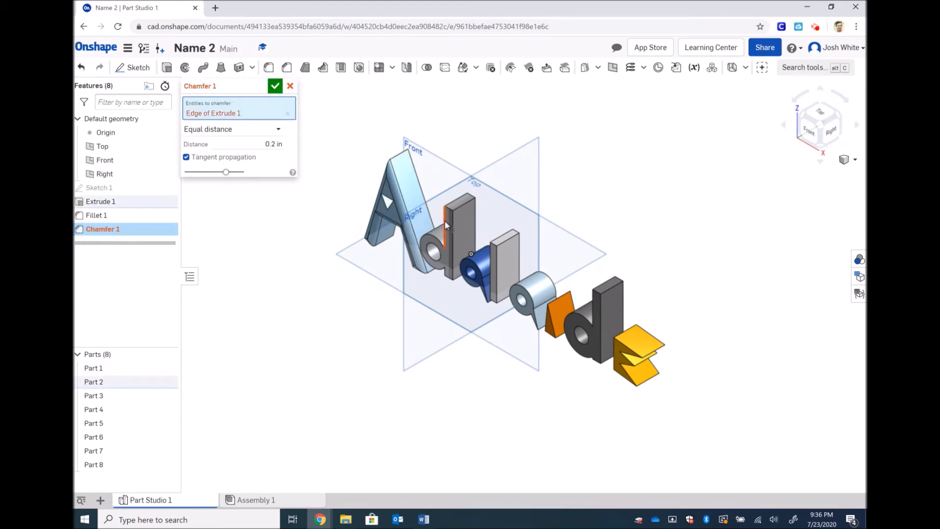
right_click(452, 228)
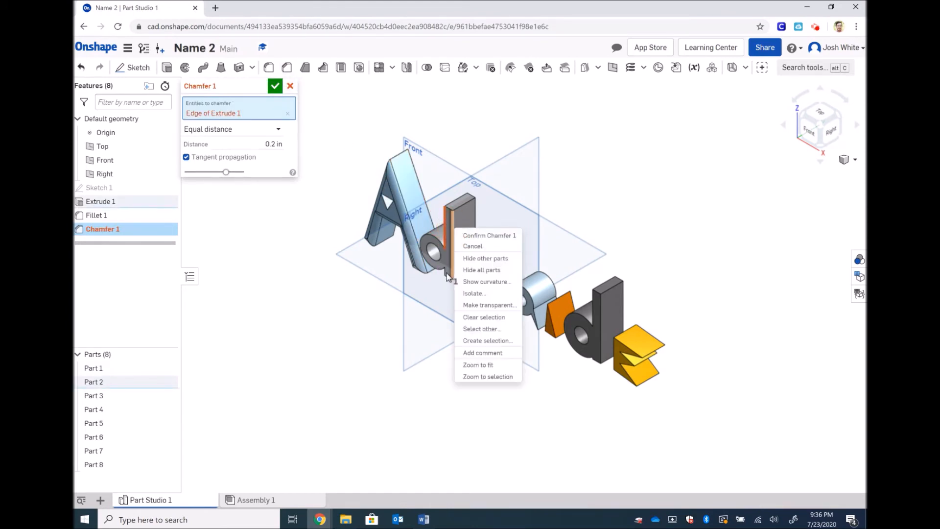
click(455, 219)
click(452, 220)
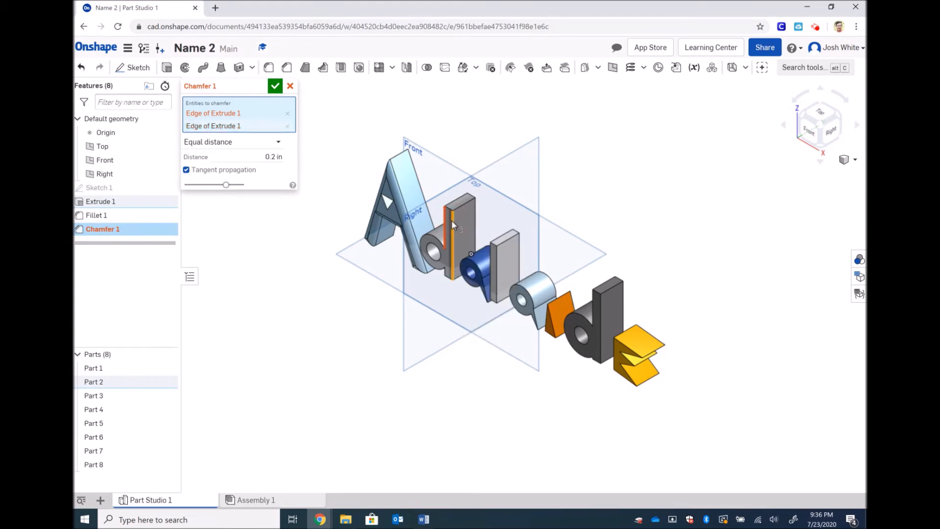
click(287, 114)
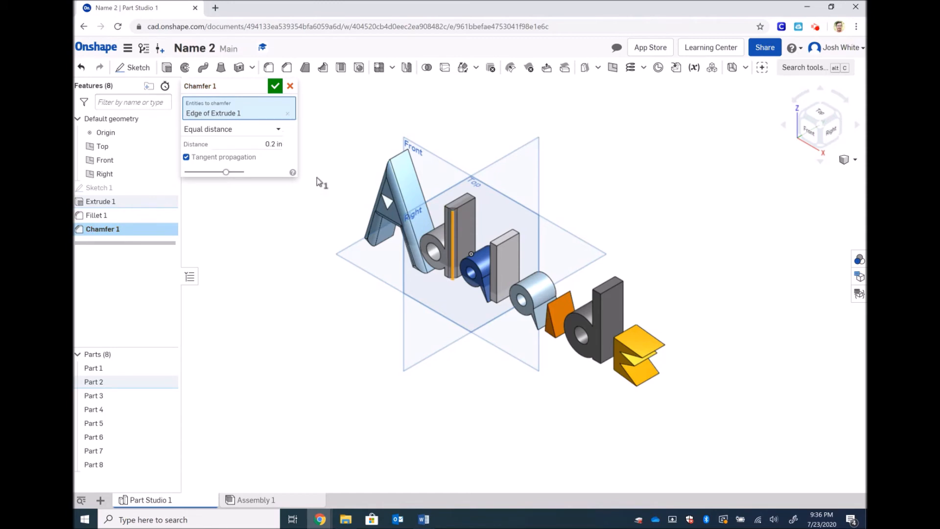
click(442, 217)
- Set the chamfer distance on the first d's stem to 0.1 in and apply it
click(277, 157)
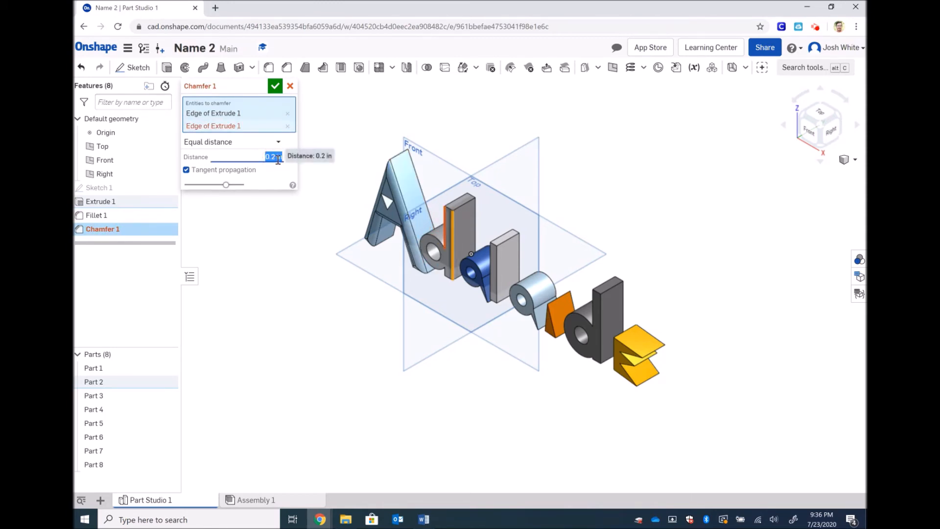
key(BackSpace)
text(0.1)
key(Return)
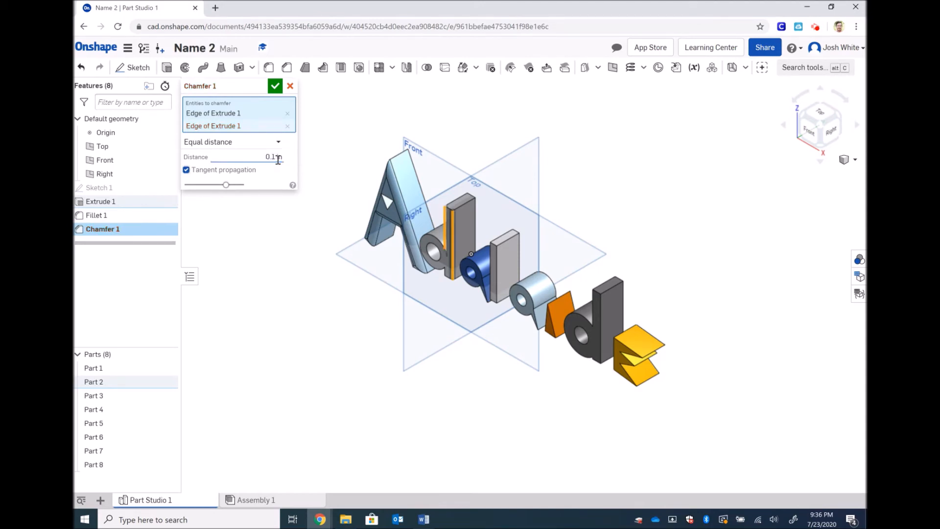
click(275, 87)
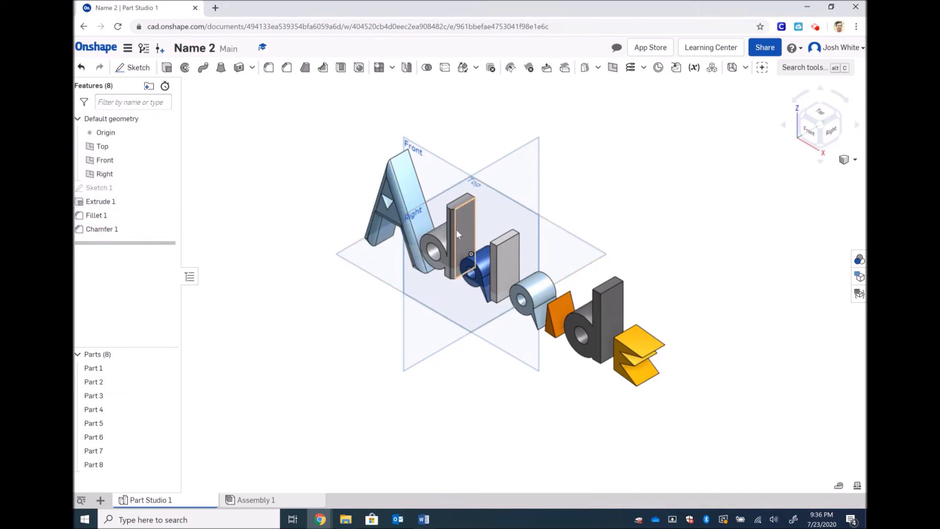
scroll(454, 219, up, 8)
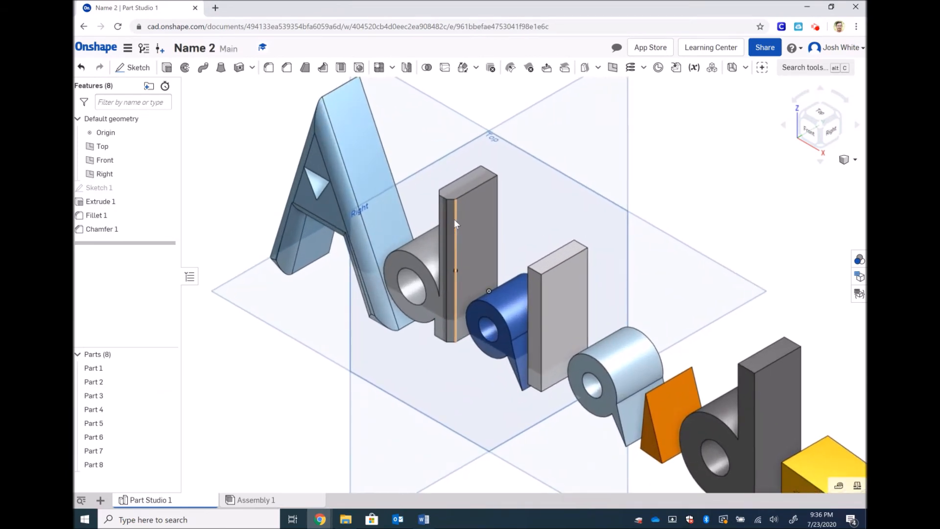
scroll(454, 219, down, 6)
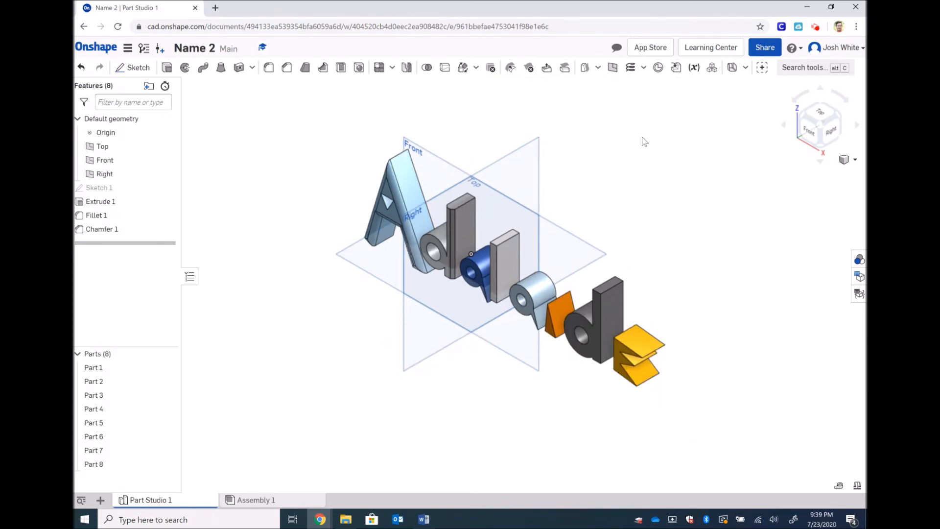
- Set up an offset plane 0.5 in from the front face of the last d
click(612, 71)
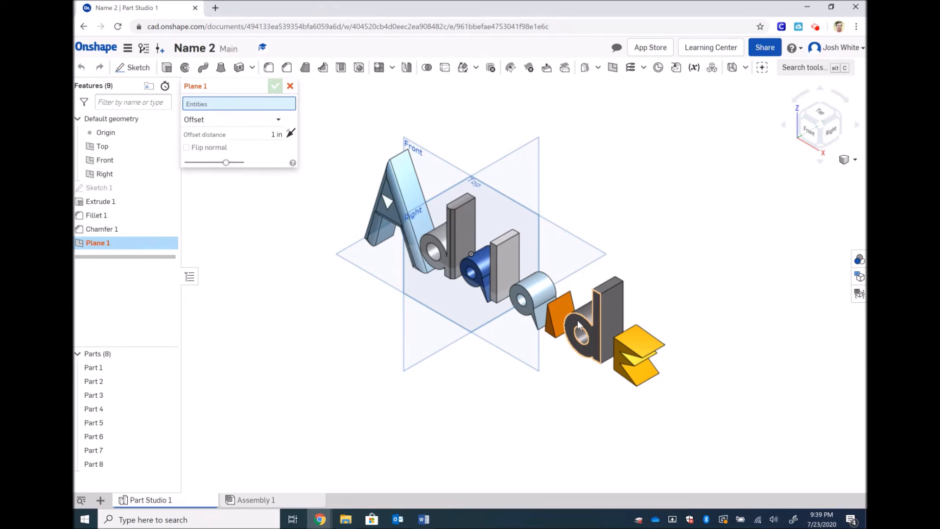
click(577, 319)
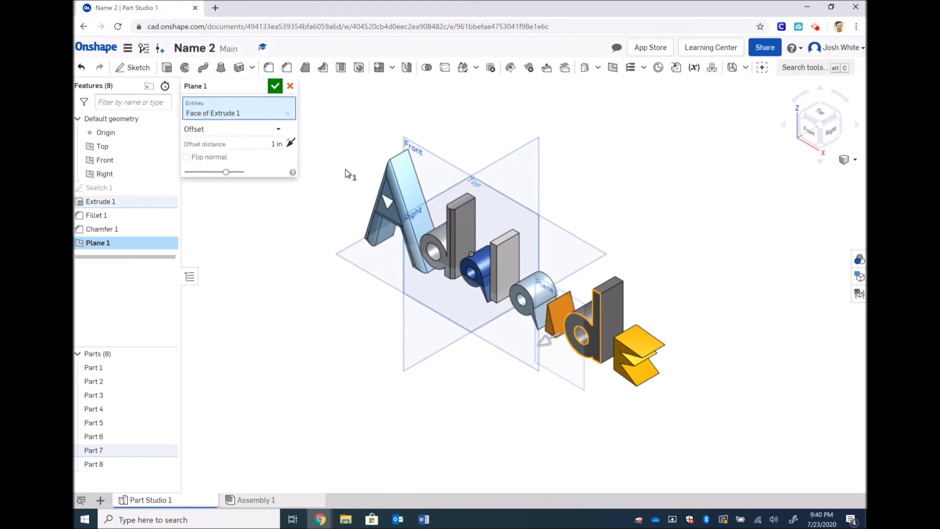
click(277, 142)
key(BackSpace)
text(0.5)
key(Return)
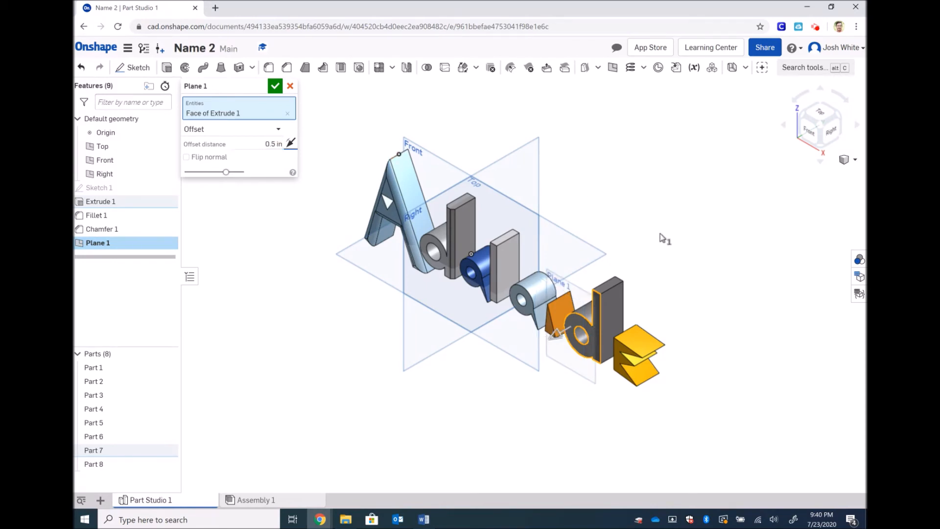
- Reverse the plane's offset direction so it runs through the middle of the last d, and accept it
click(830, 140)
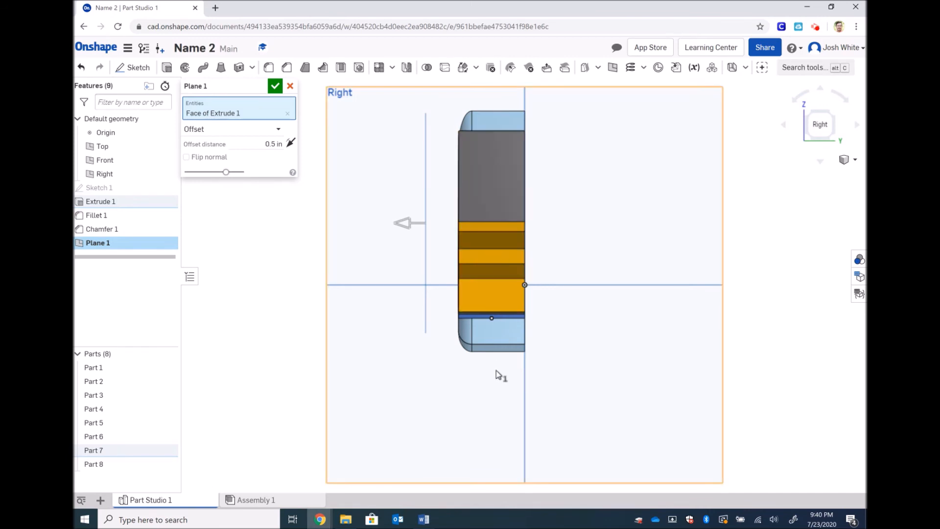
click(291, 144)
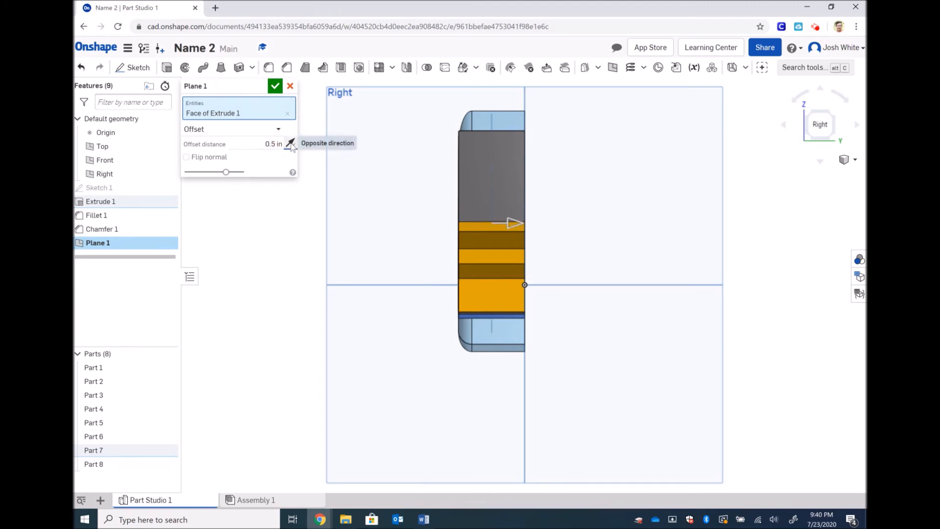
click(275, 87)
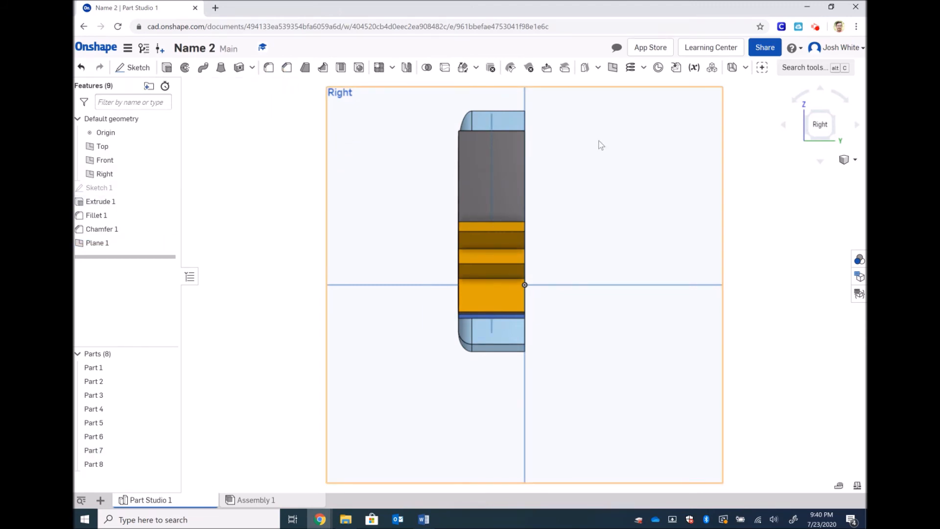
click(847, 160)
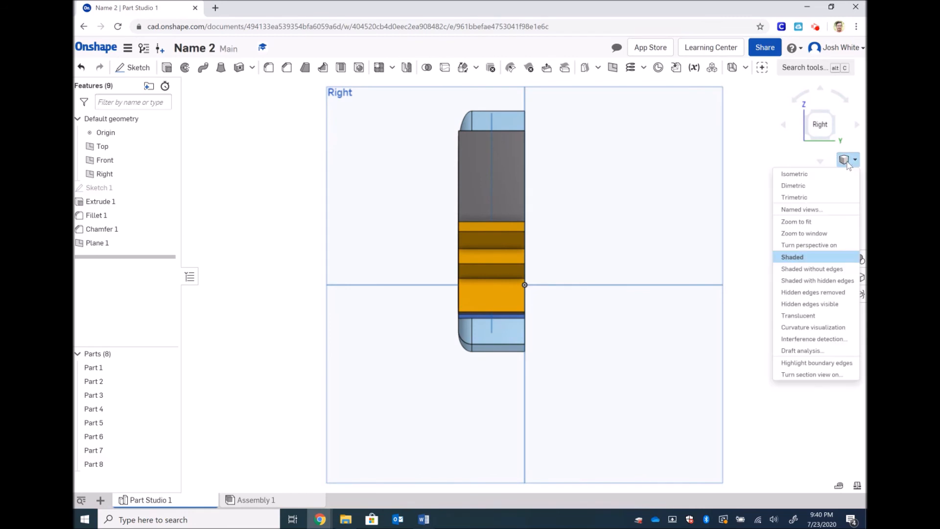
click(818, 175)
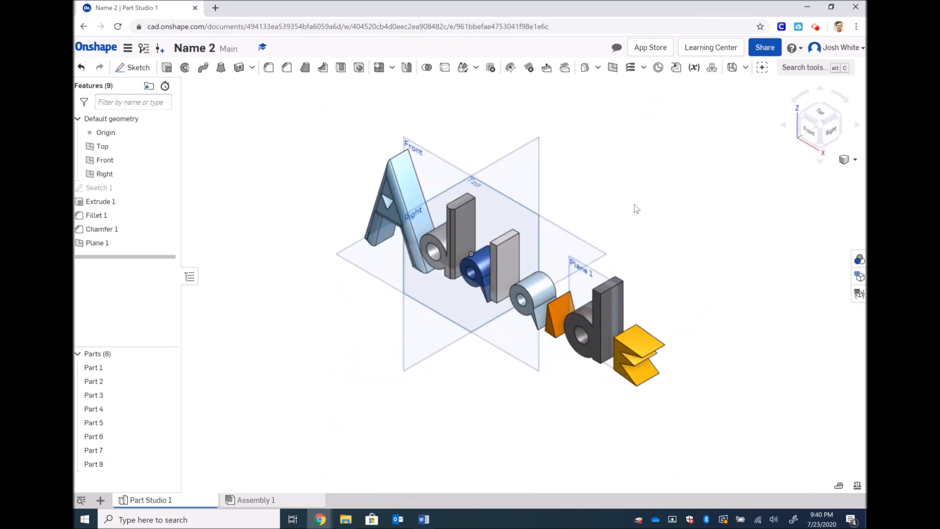
click(145, 72)
click(583, 271)
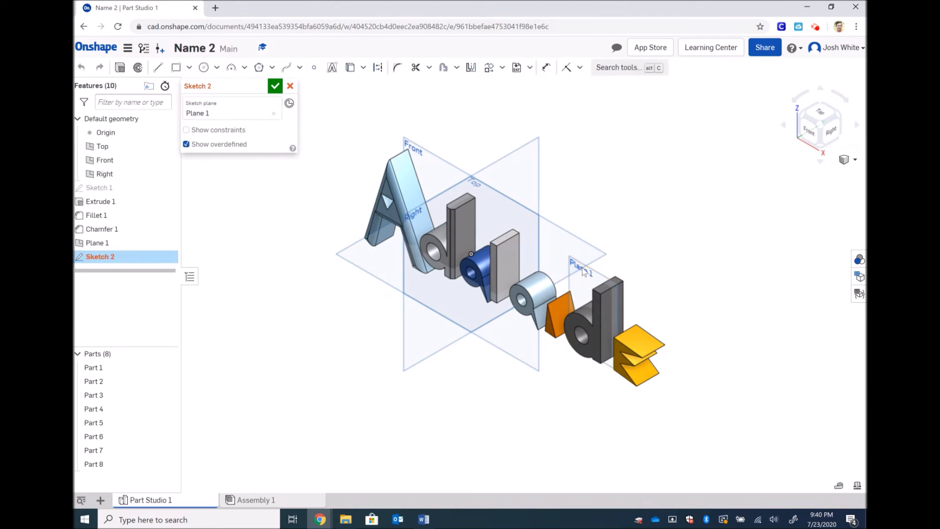
click(809, 128)
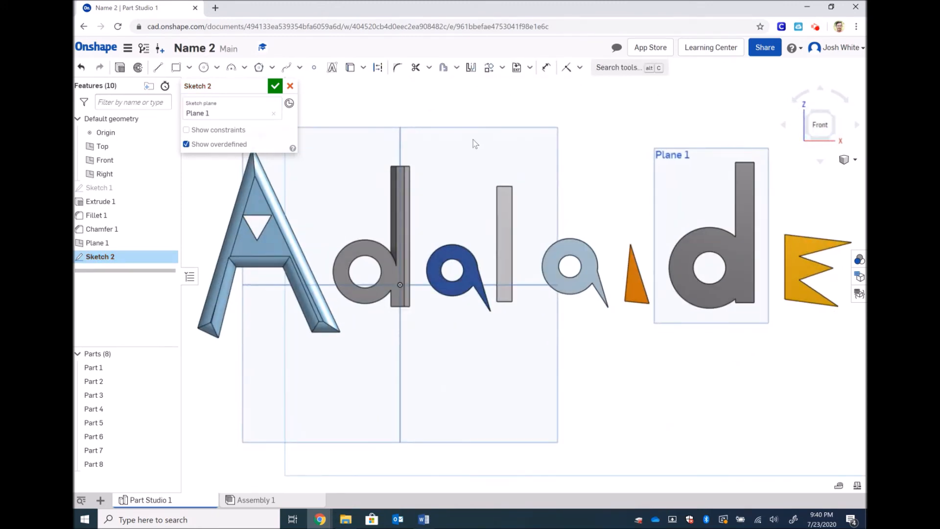
click(290, 86)
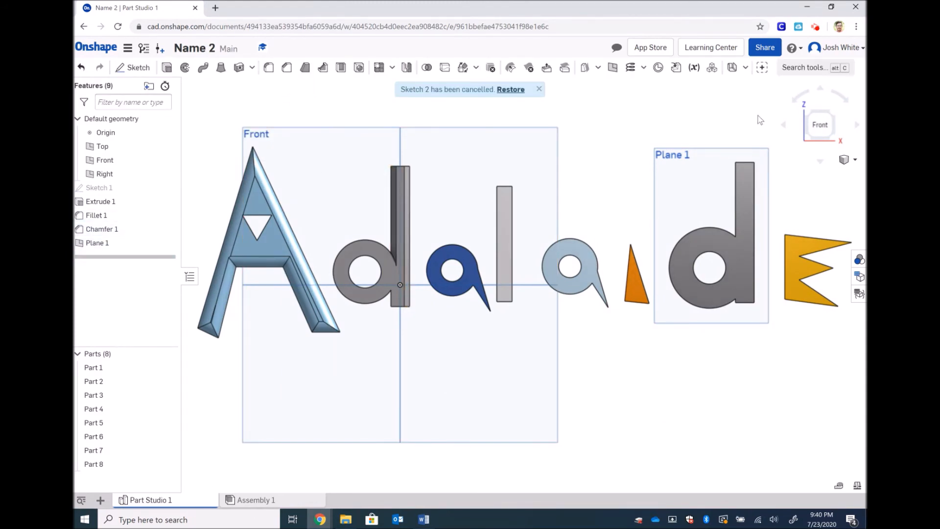
click(844, 157)
click(841, 171)
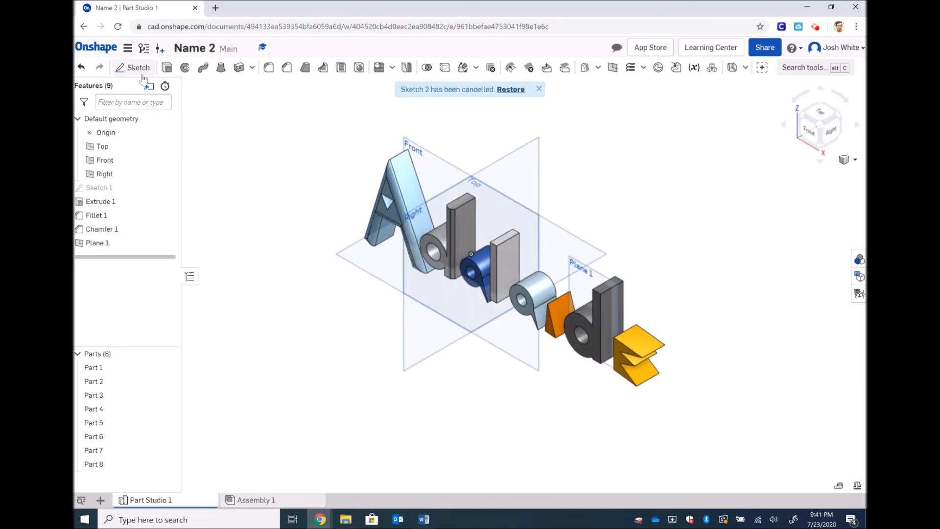
- Start a sketch on Plane 1 and draw a 3-point arc, radius about 1.29 in, beyond the final E, bulging away from it
click(140, 69)
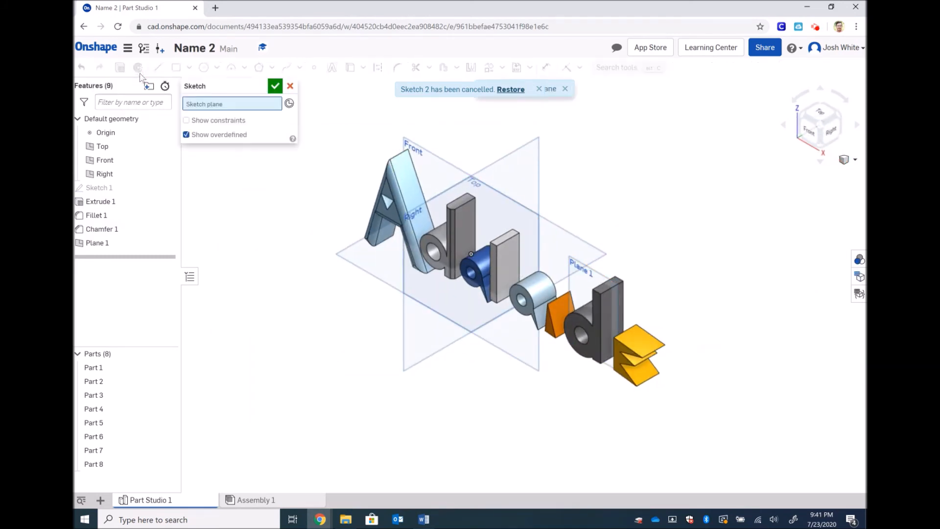
click(595, 273)
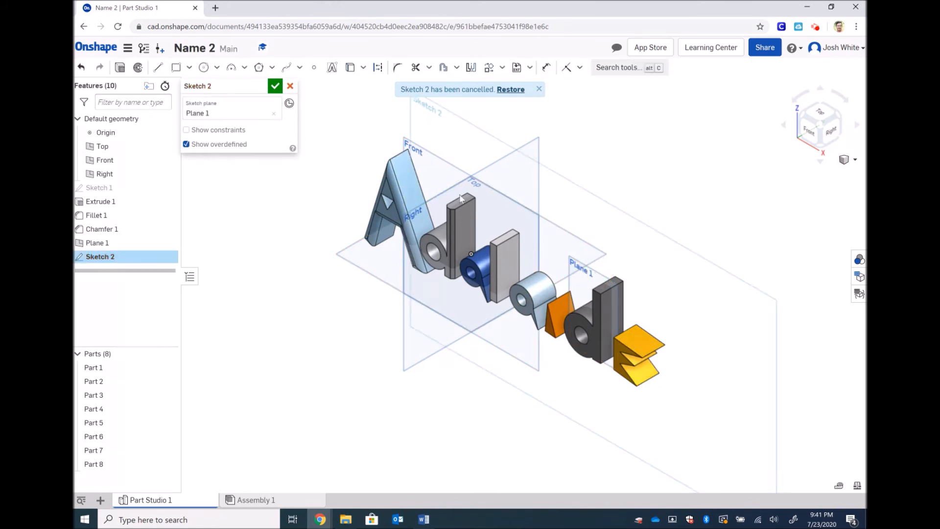
click(808, 133)
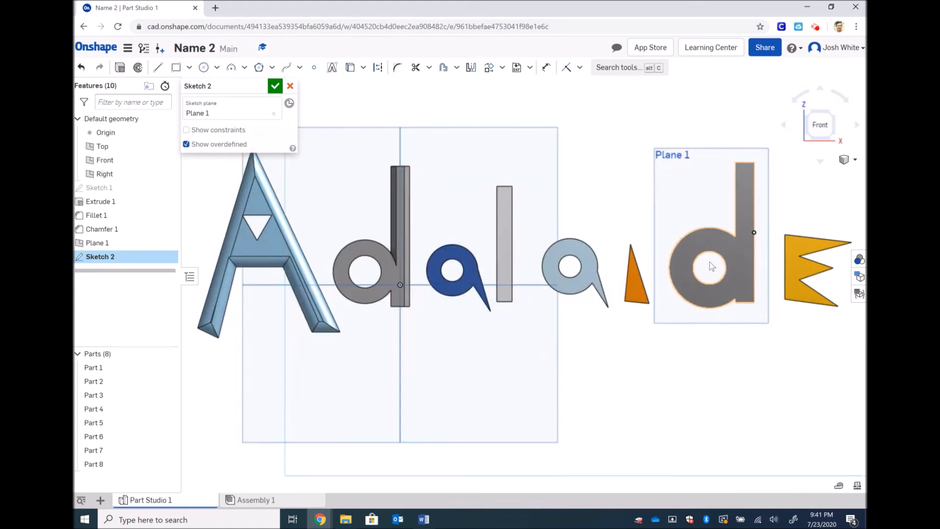
scroll(712, 266, down, 4)
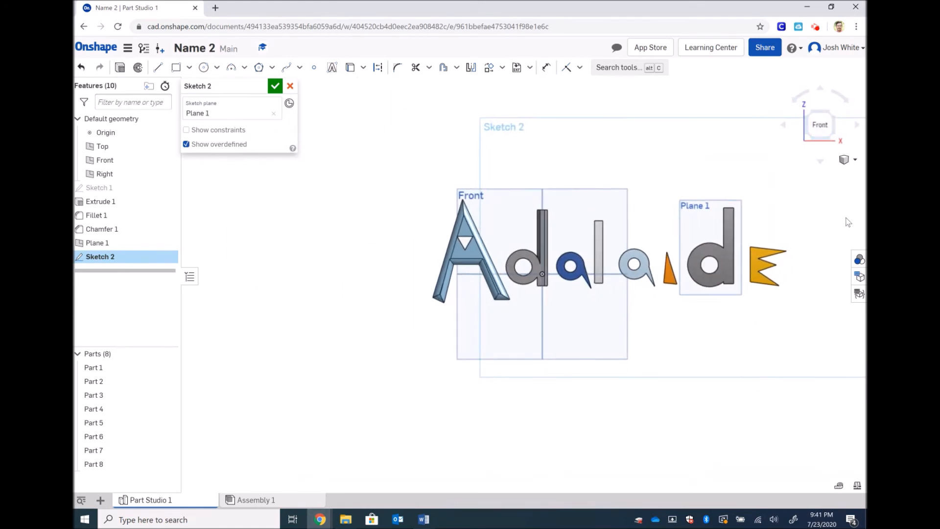
scroll(848, 222, up, 5)
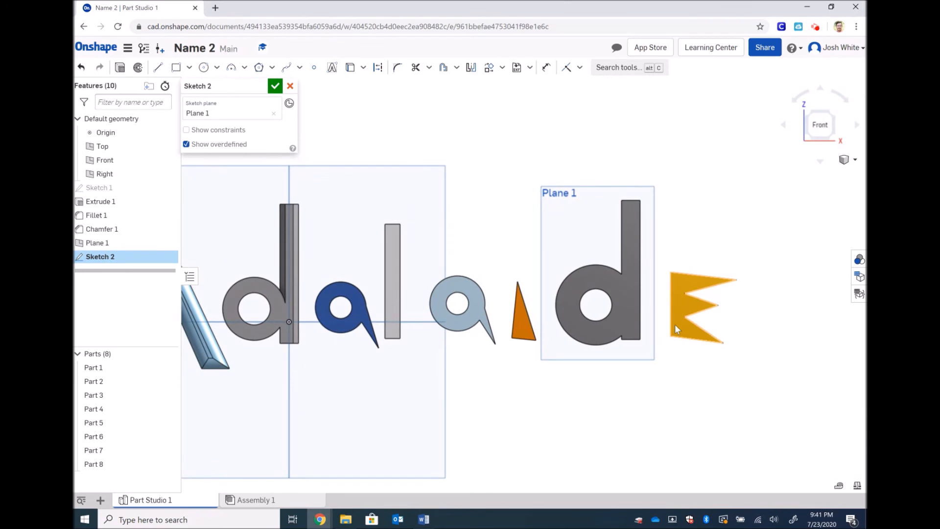
scroll(300, 374, down, 4)
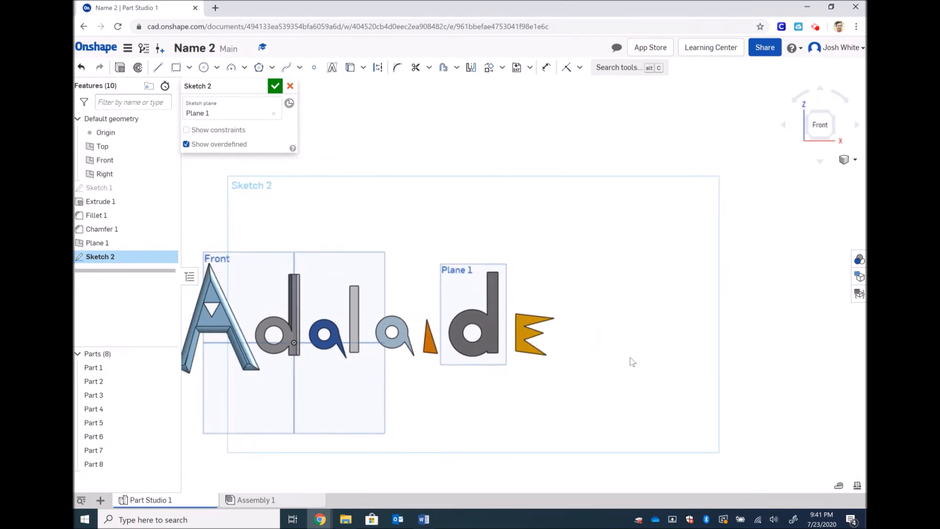
scroll(620, 352, up, 5)
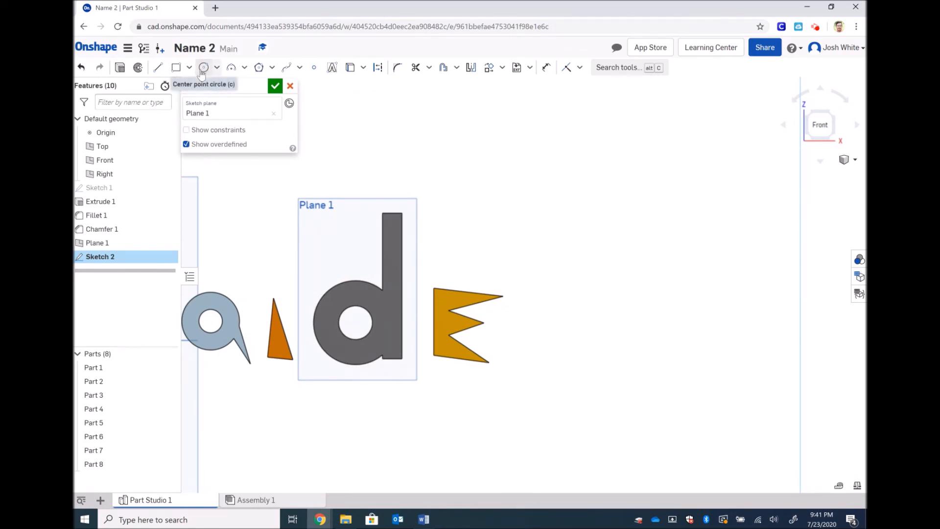
click(231, 67)
drag(563, 201, 567, 323)
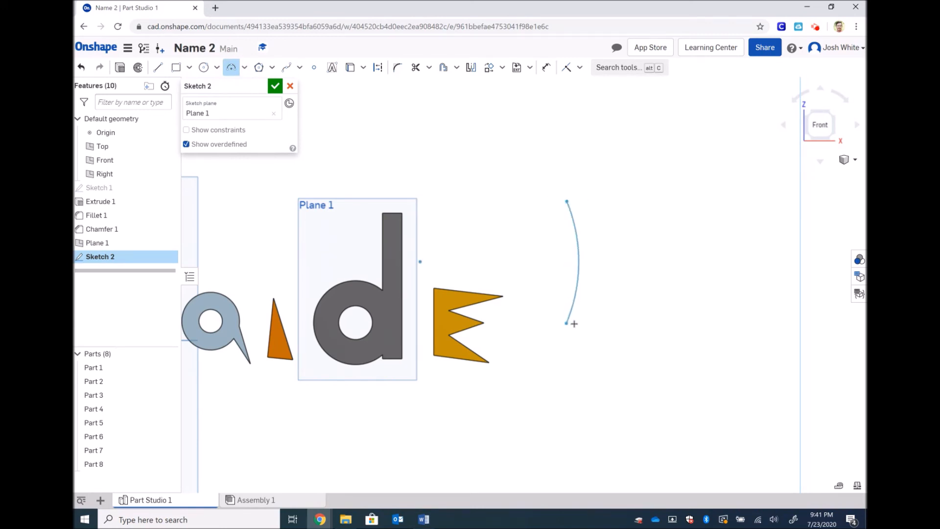
click(603, 276)
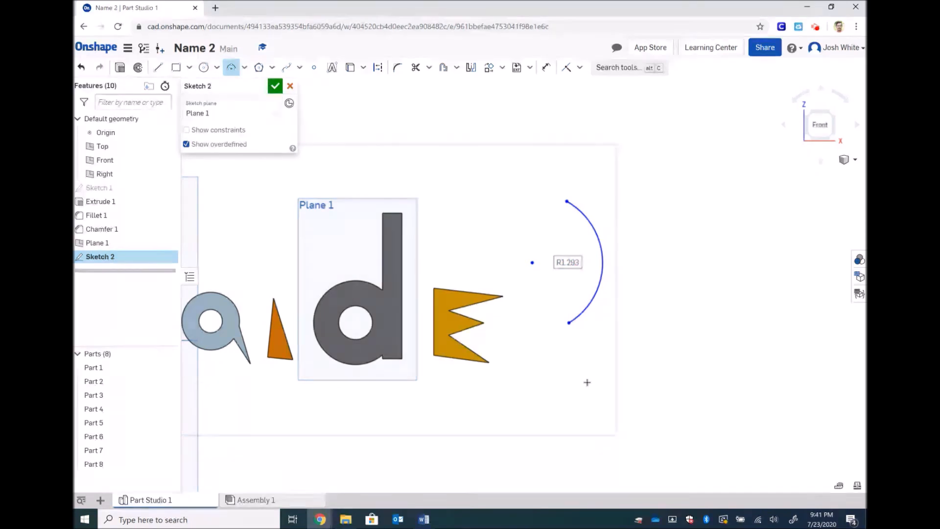
- Draw a small circle below the arc and a vertical line from its center up across both ends of the arc
key(c)
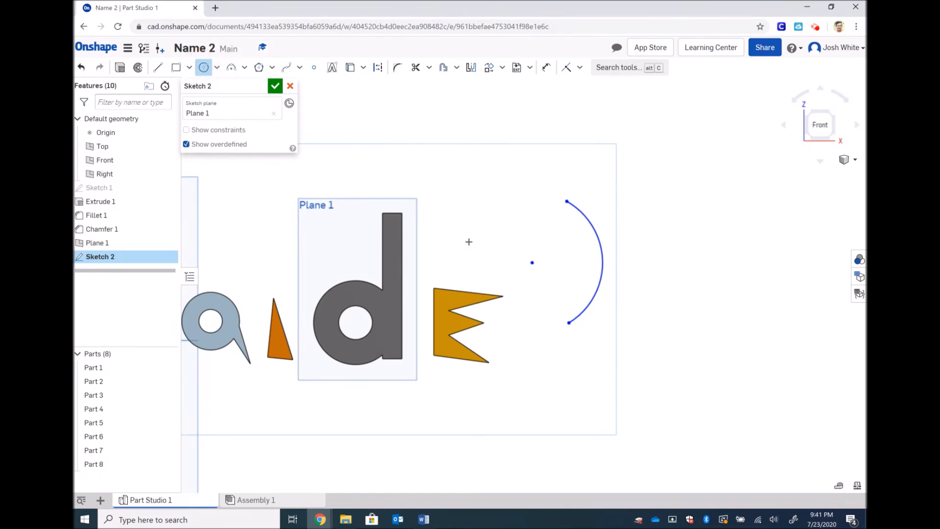
click(577, 347)
click(563, 347)
key(Escape)
click(158, 67)
click(577, 347)
click(577, 157)
key(Escape)
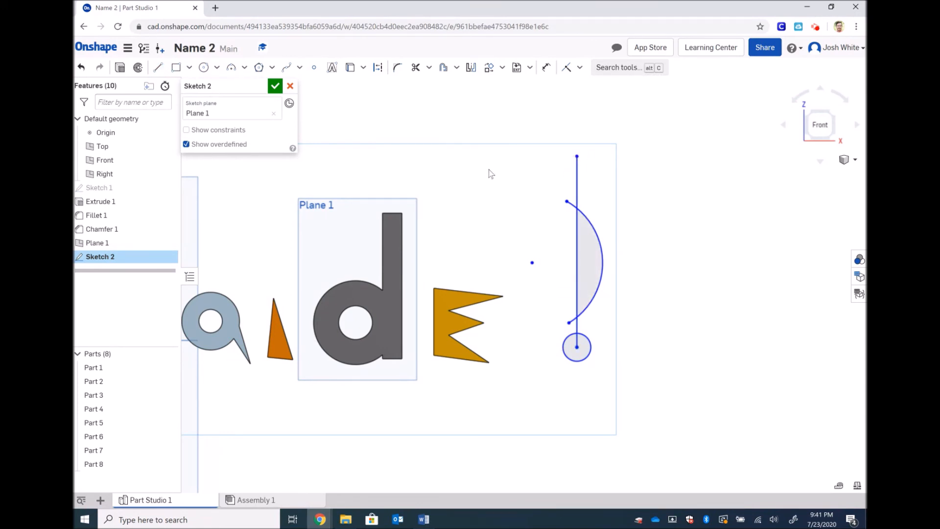
- Trim the arc's overhanging ends and the line segments above and below it to leave a closed half-lens profile
click(416, 67)
click(572, 206)
click(577, 326)
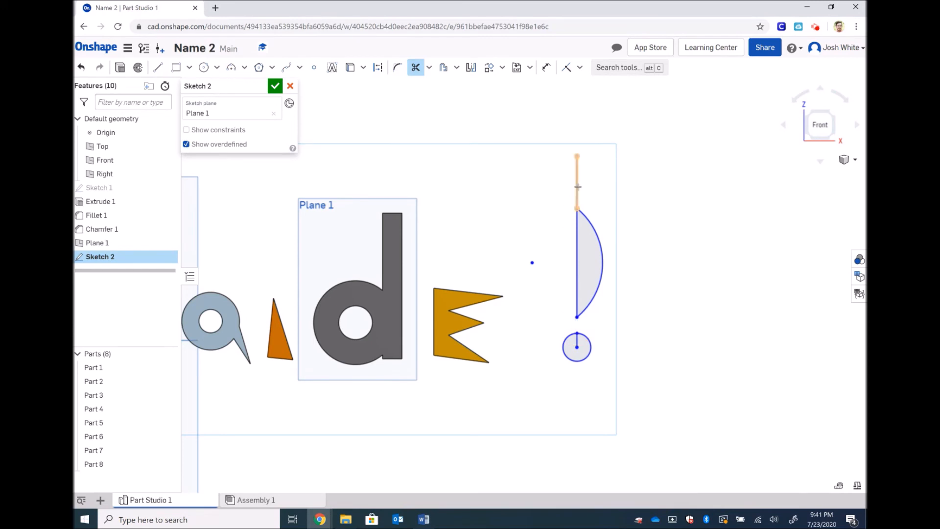
click(578, 186)
key(Escape)
- Extend the line inside the small circle to its lower edge and trim away the half of the circle nearest the E
click(429, 68)
click(432, 104)
click(579, 344)
click(428, 68)
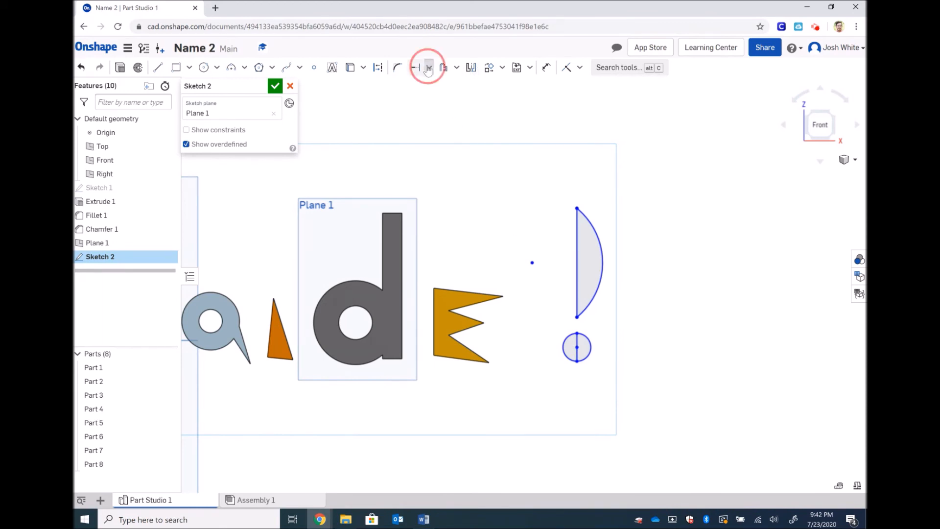
click(427, 79)
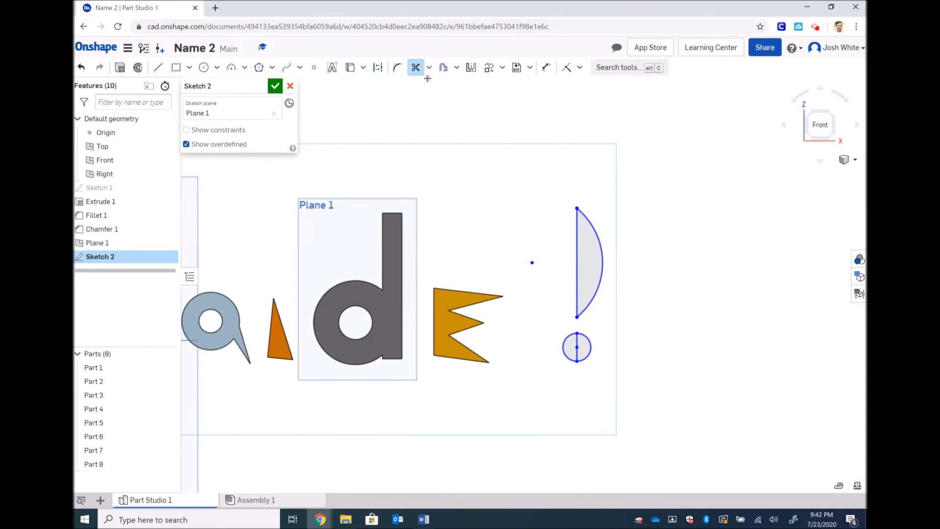
click(565, 343)
key(Escape)
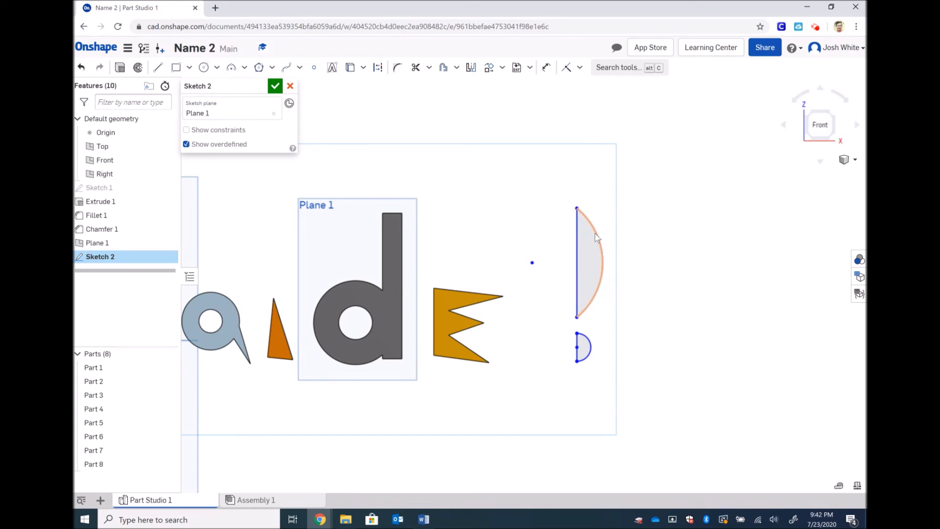
- Draw a tall corner rectangle about 0.58 in wide and 3.28 in high beyond the half-lens and half-circle profiles
click(175, 67)
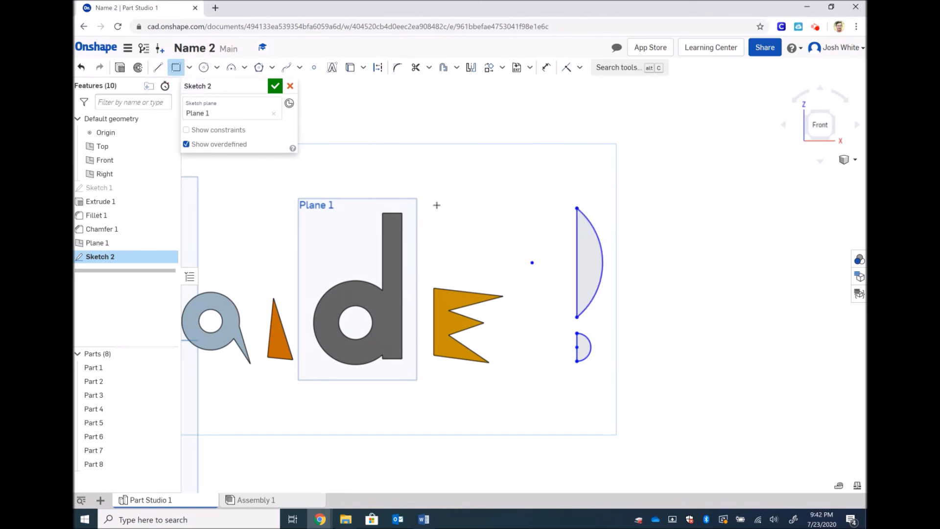
click(643, 191)
click(675, 370)
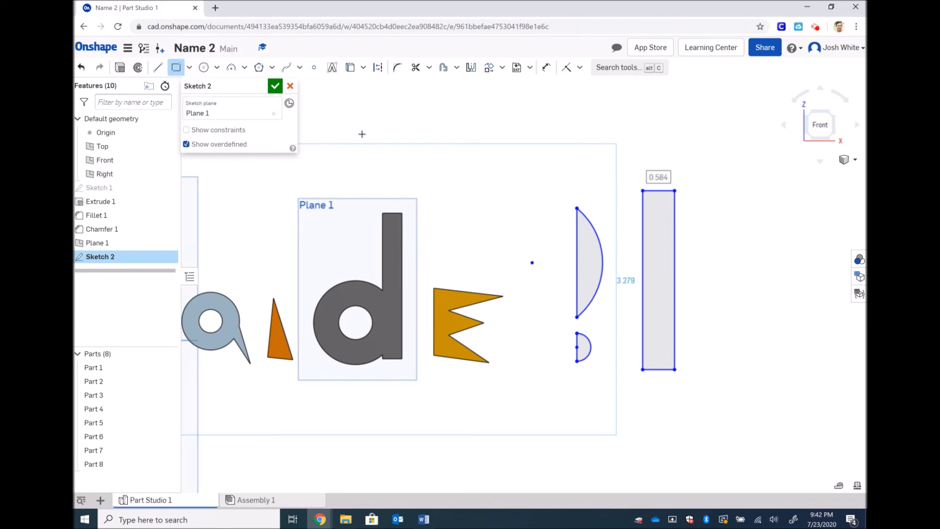
- Draw three connected lines forming an open wedge across the lower part of the tall rectangle
click(158, 67)
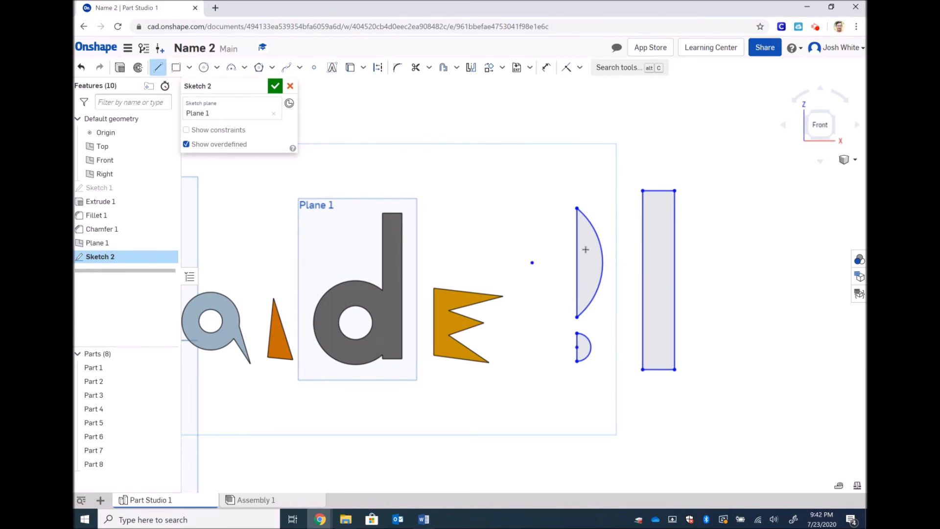
click(628, 309)
click(695, 288)
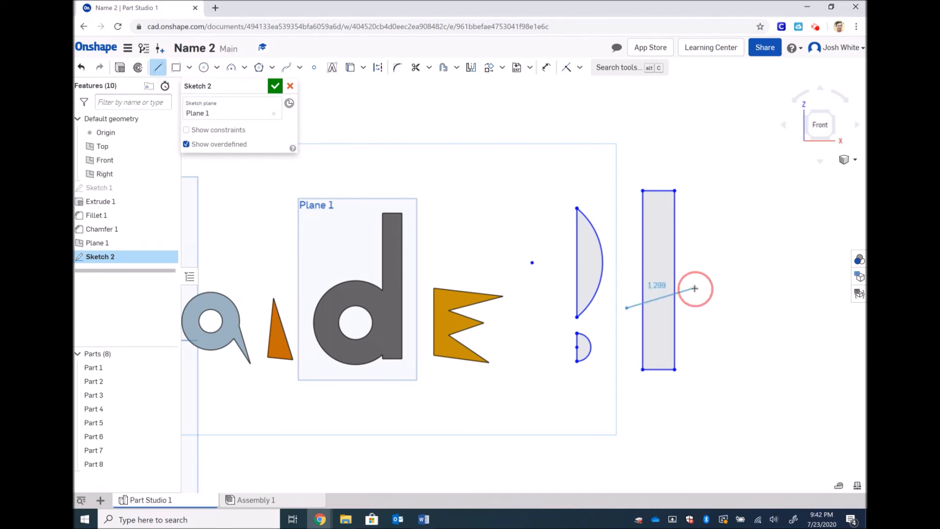
click(695, 346)
click(625, 330)
key(Escape)
- Trim the wedge's outer segments and the rectangle sides between its lines, leaving two separate slanted pieces, and accept the sketch
key(m)
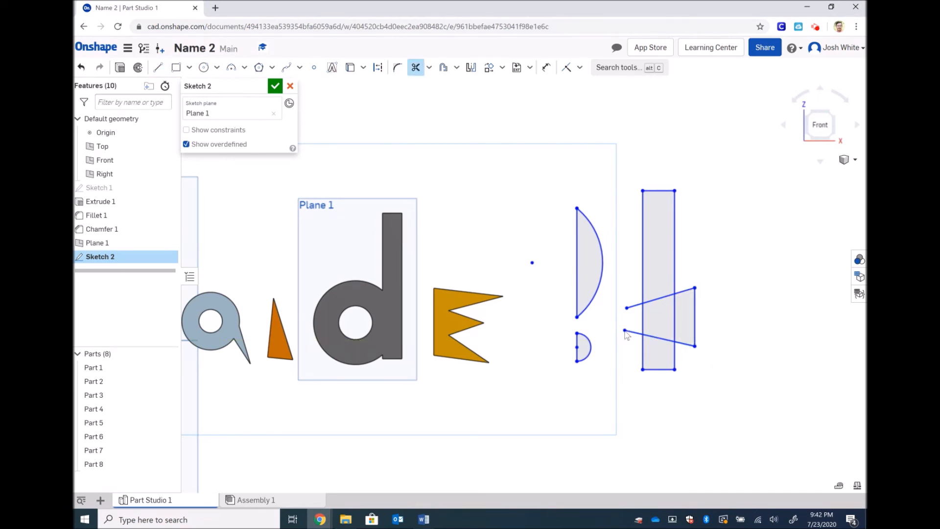
click(630, 332)
click(642, 315)
click(675, 321)
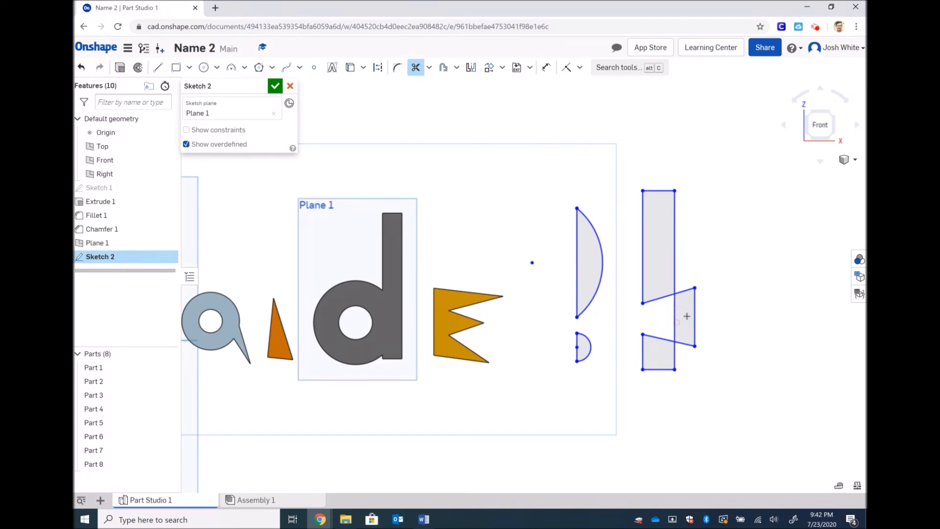
click(694, 313)
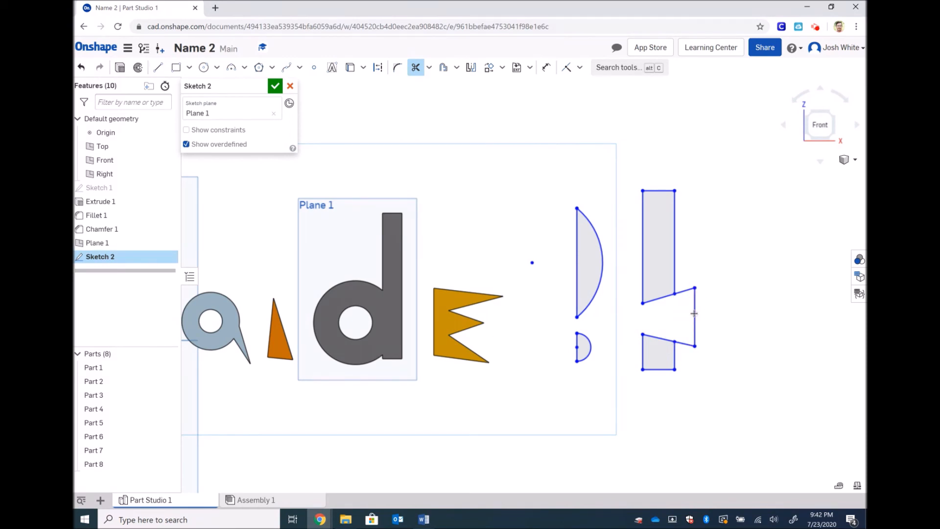
click(687, 292)
click(687, 346)
click(276, 86)
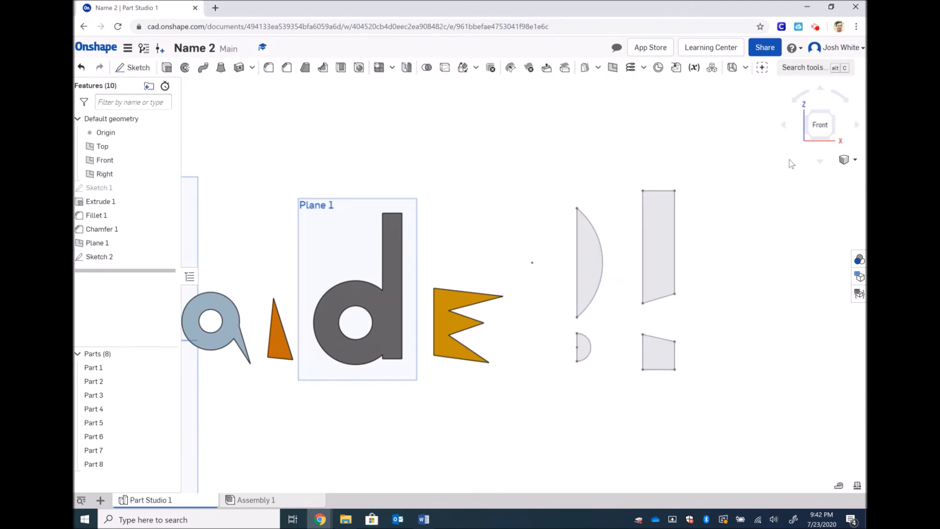
- Revolve the half-lens and half-circle regions fully about the half-lens's straight edge as new solids, and accept the feature
click(854, 160)
click(814, 172)
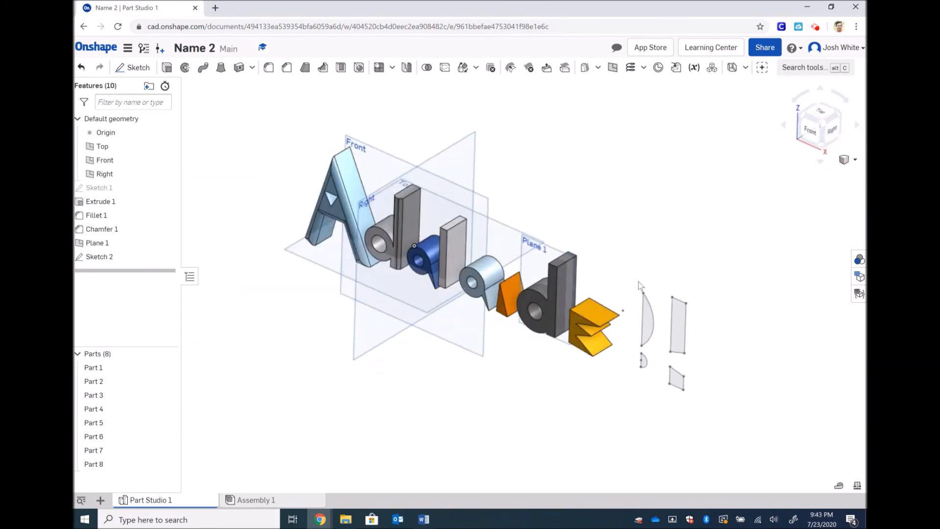
scroll(636, 321, up, 5)
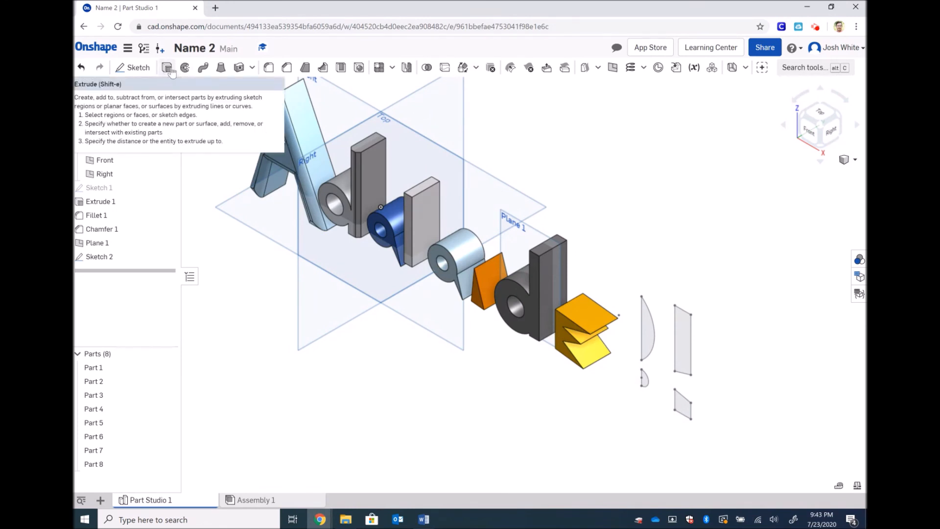
click(185, 68)
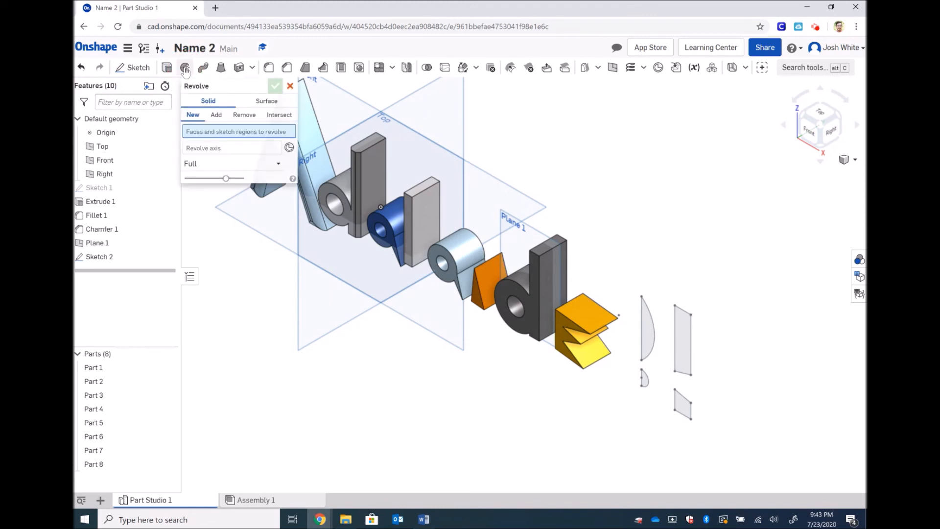
click(651, 335)
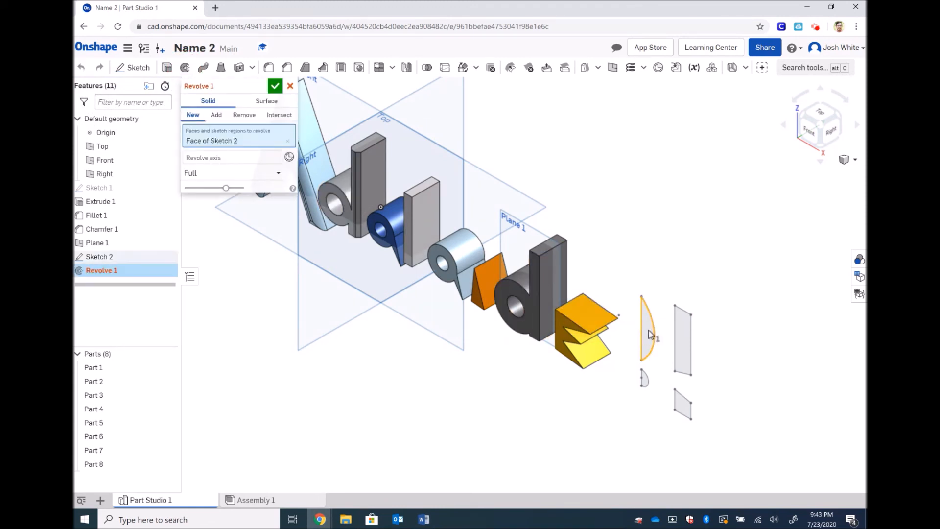
click(646, 381)
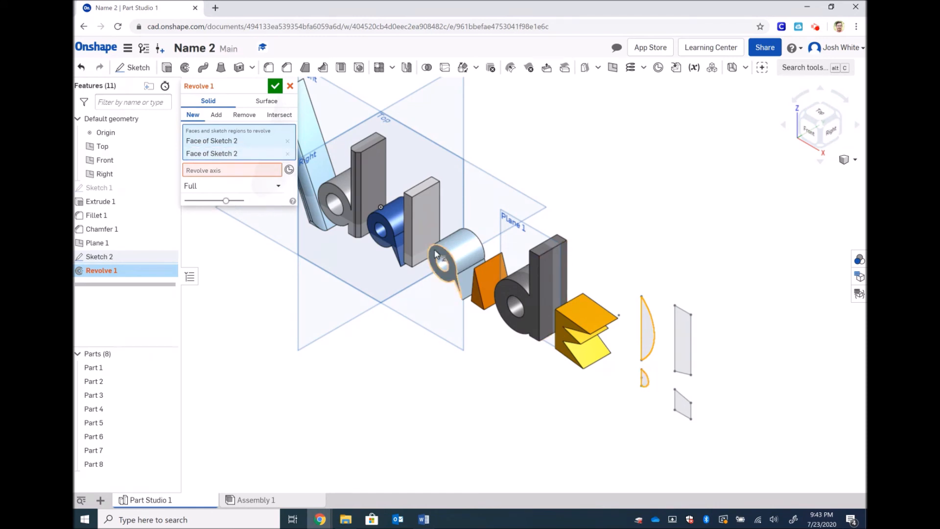
click(218, 174)
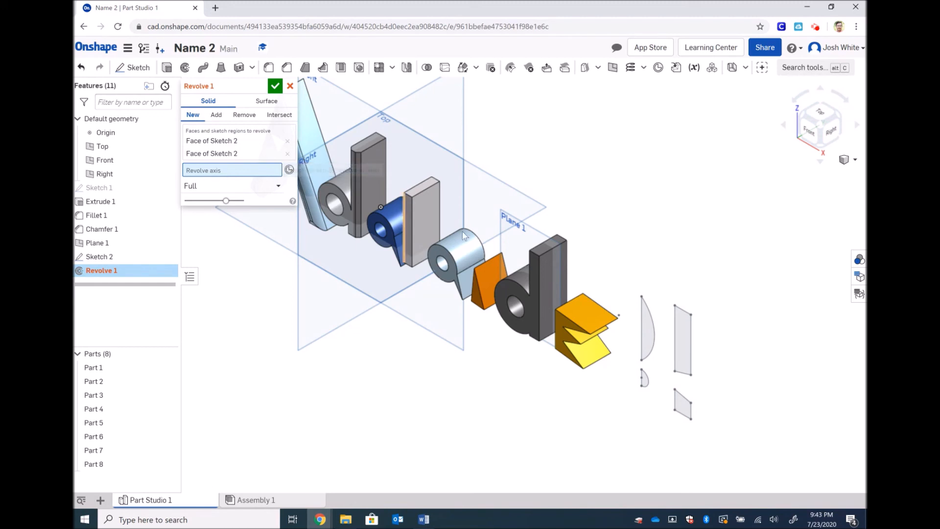
click(640, 323)
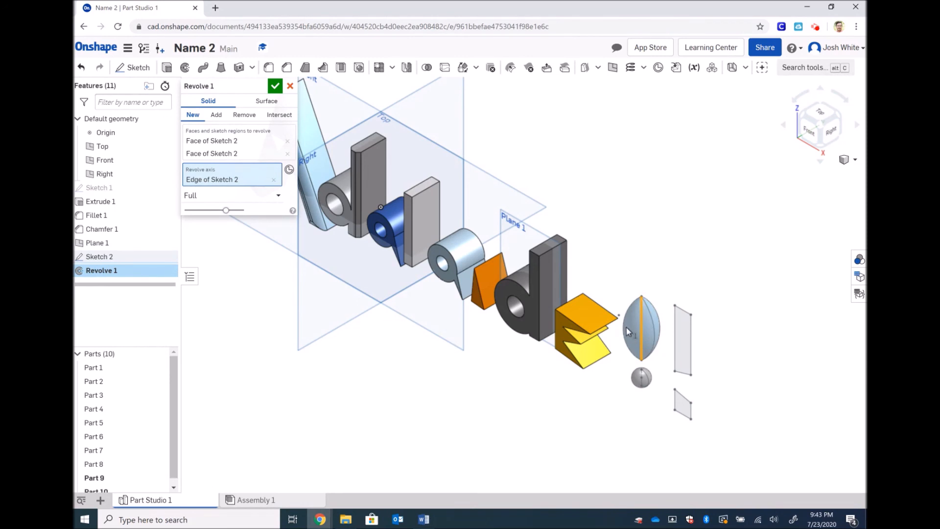
click(275, 86)
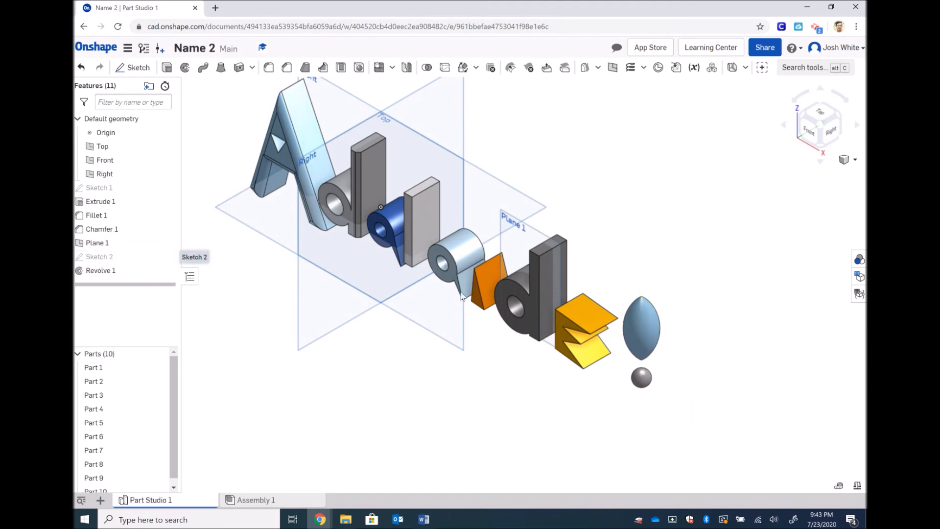
- Show Sketch 2 and try revolving its two slanted rectangle pieces fully about the taller piece's vertical edge nearest the lens as new solids
click(107, 255)
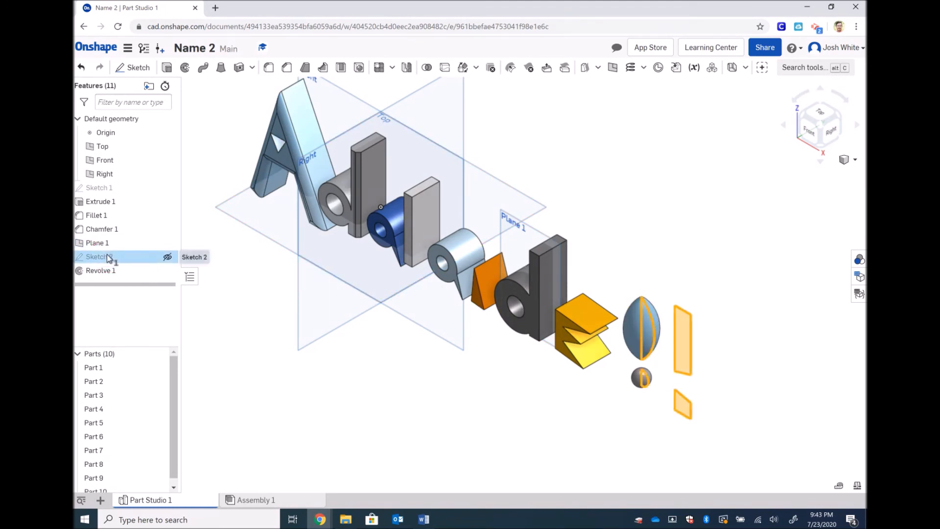
right_click(108, 257)
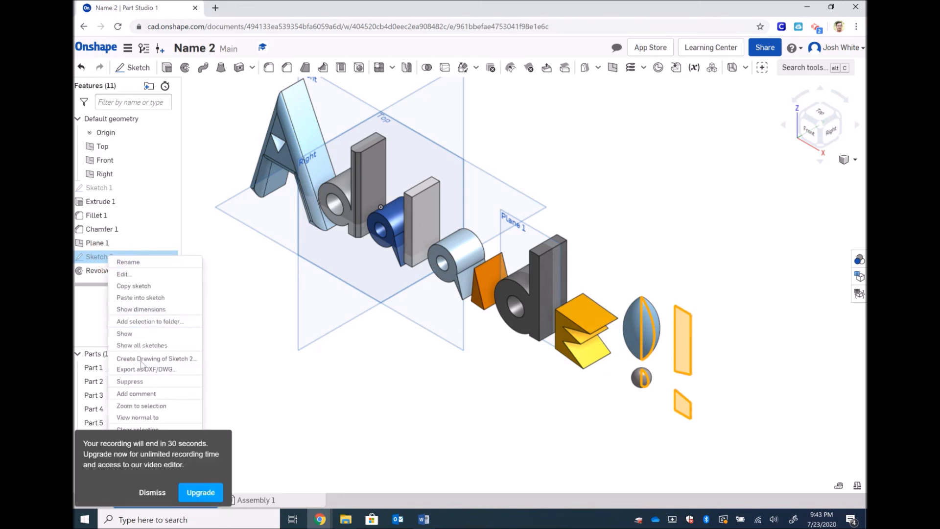
click(124, 334)
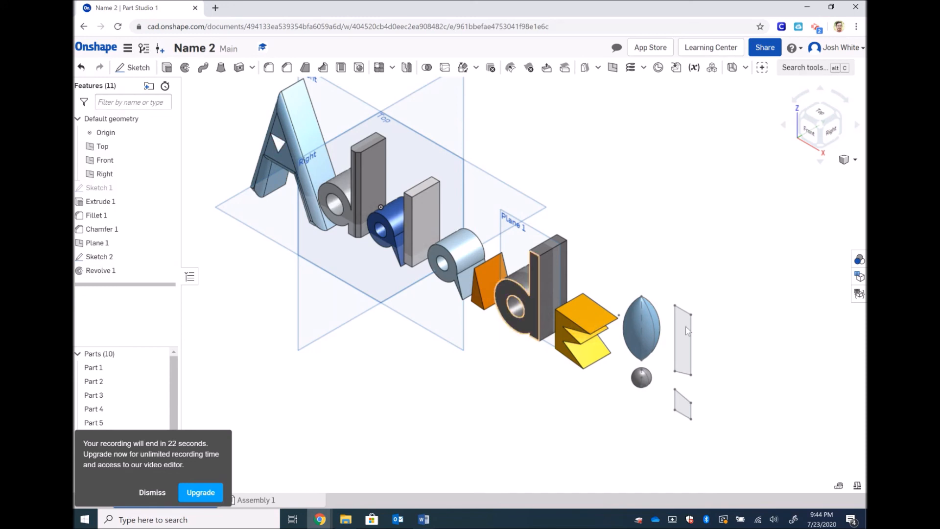
click(185, 67)
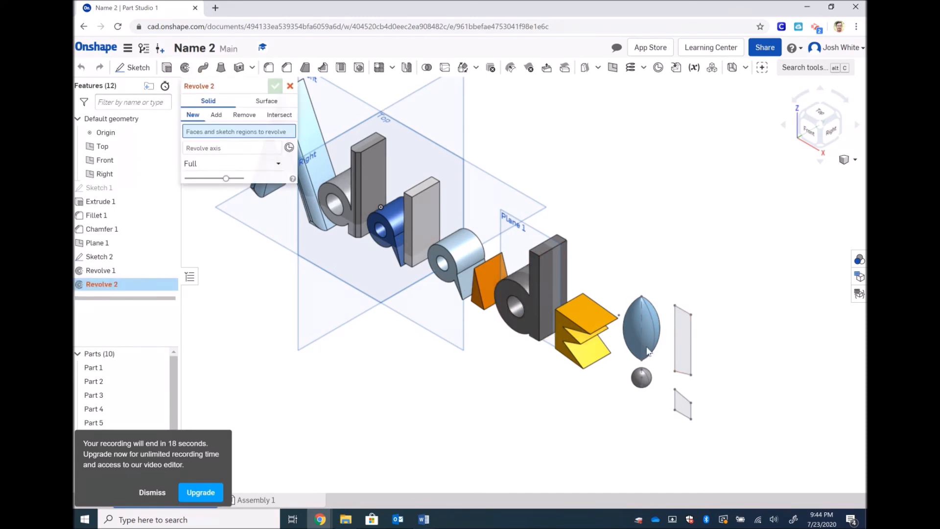
click(681, 337)
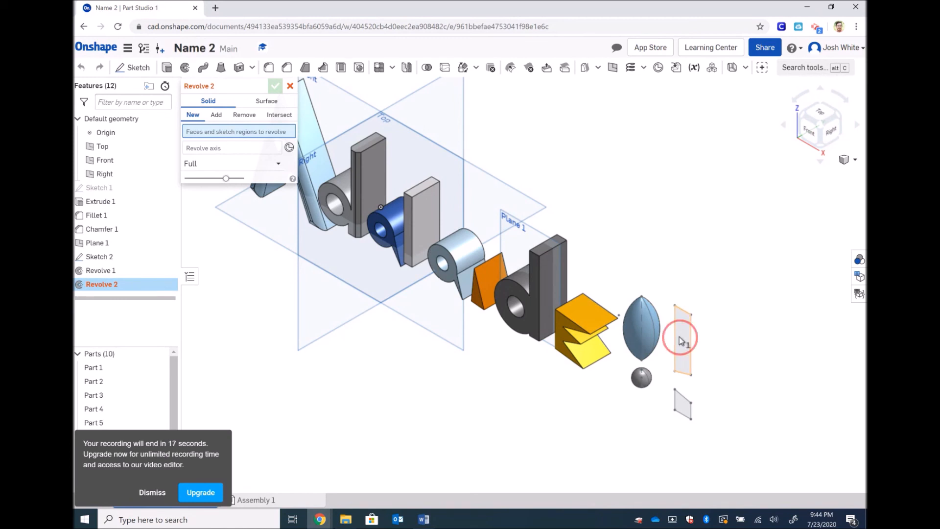
click(680, 408)
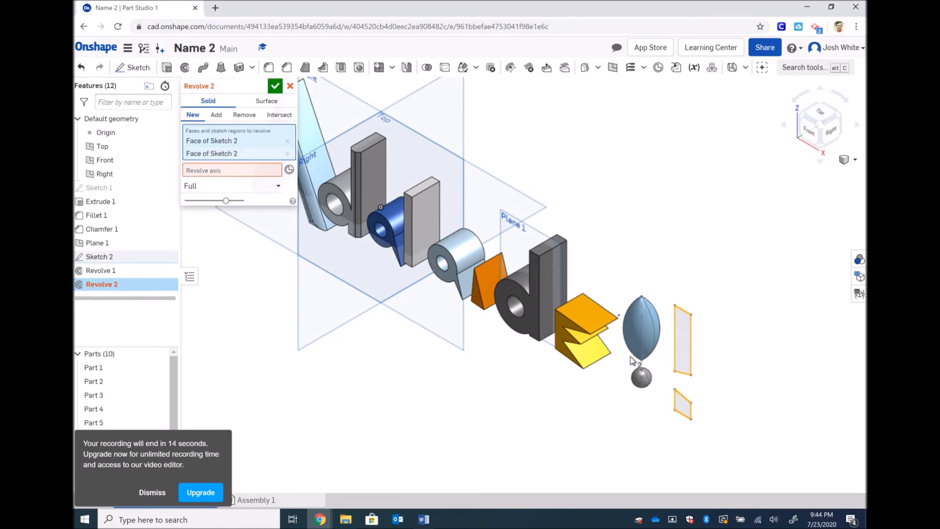
click(226, 172)
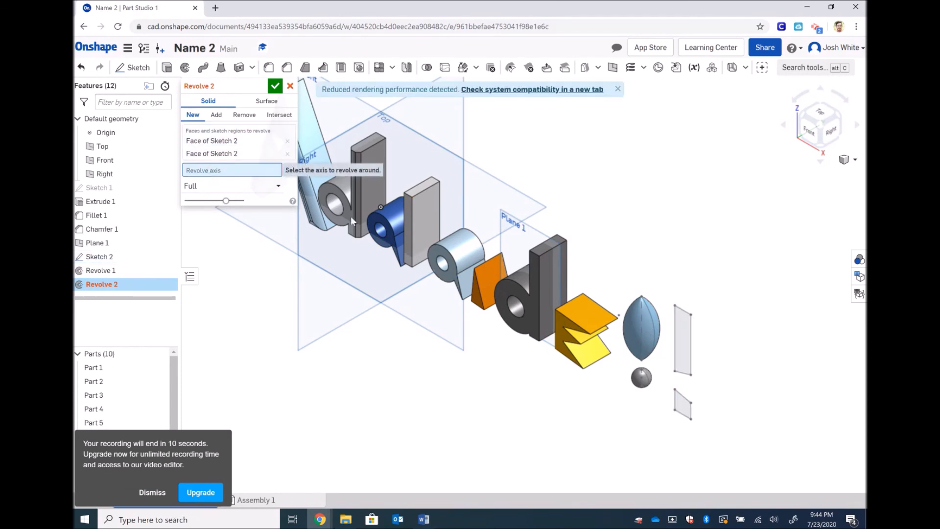
click(676, 343)
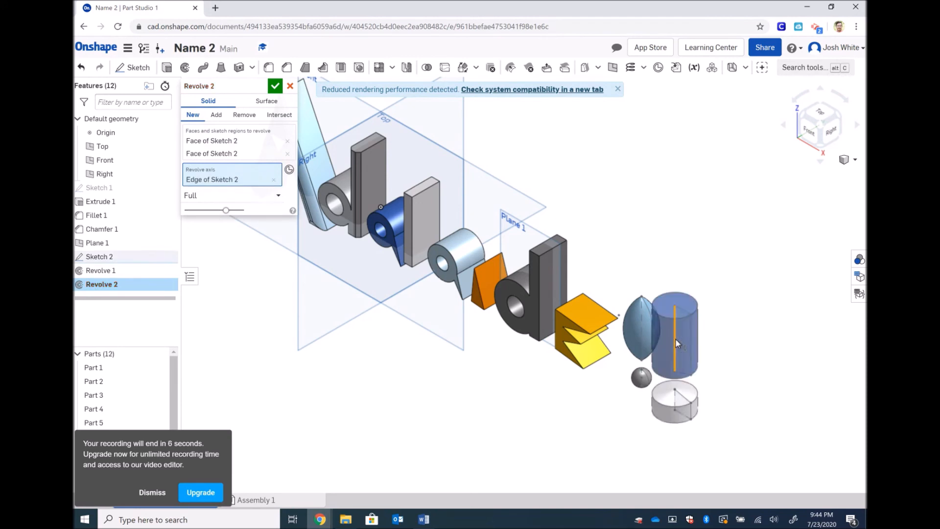
click(276, 87)
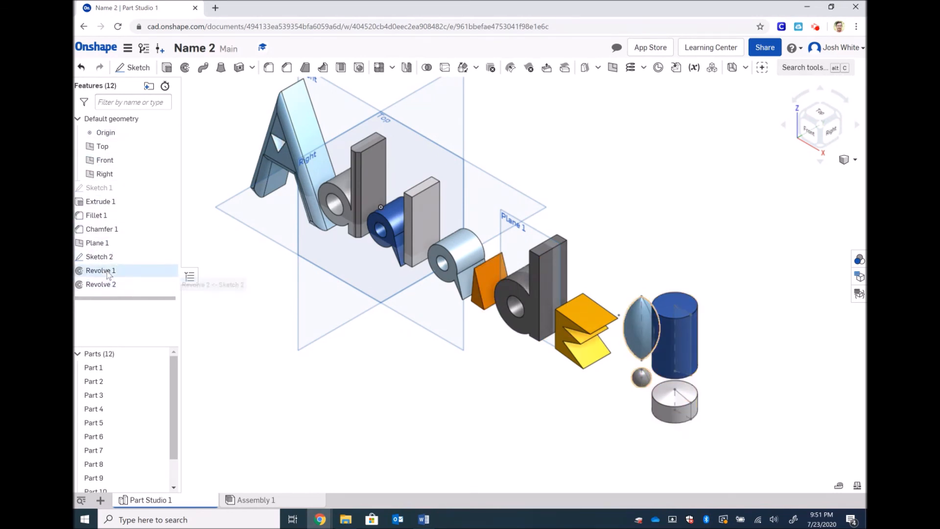
- Delete the cylindrical exclamation mark's revolve feature and hide Sketch 2
click(103, 285)
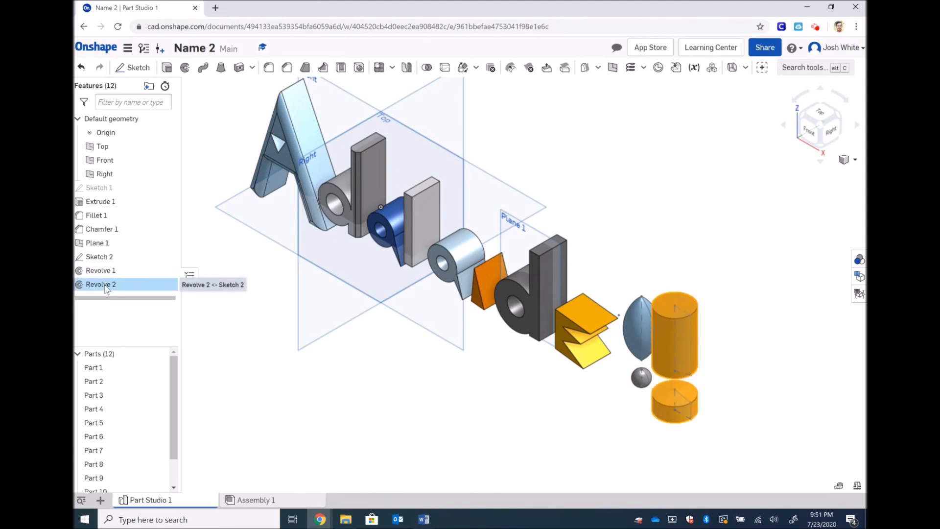
key(Delete)
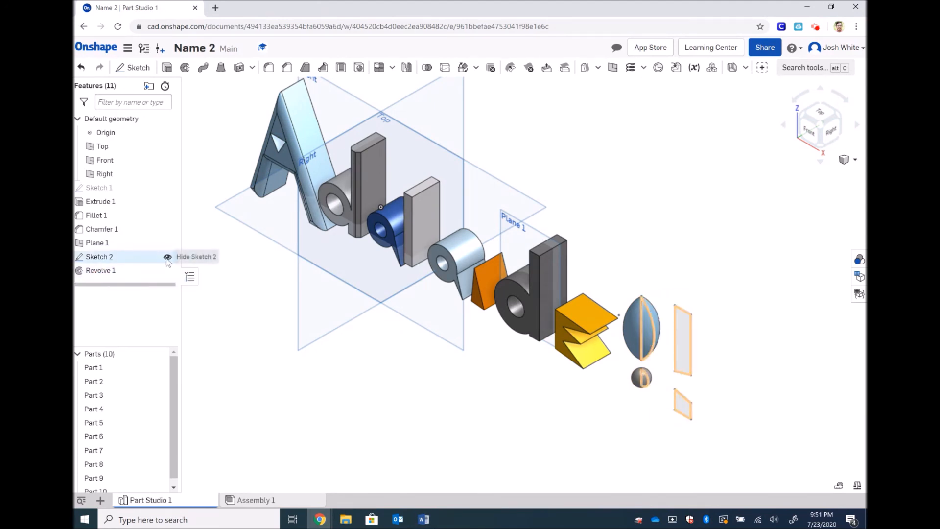
click(167, 256)
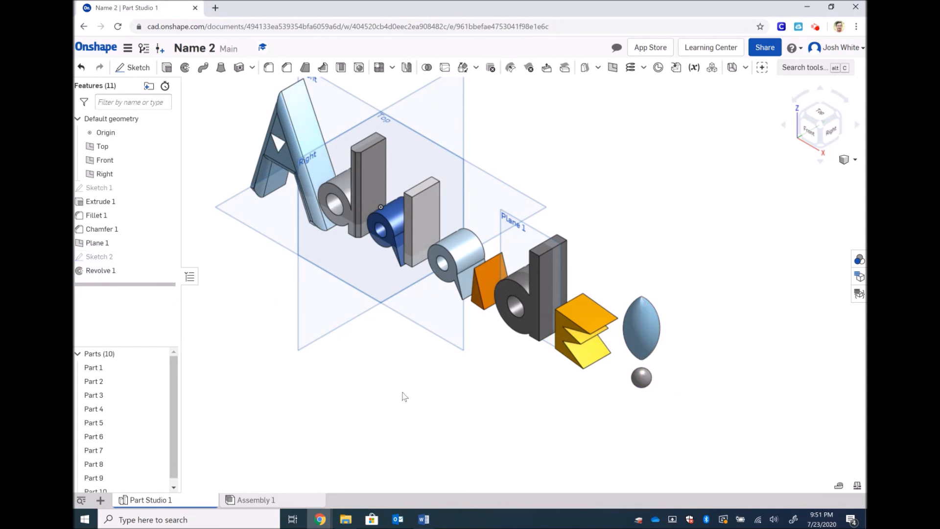
- Export Part Studio 1 as a STEP download, entering the student's full name as the file name
click(847, 159)
click(813, 175)
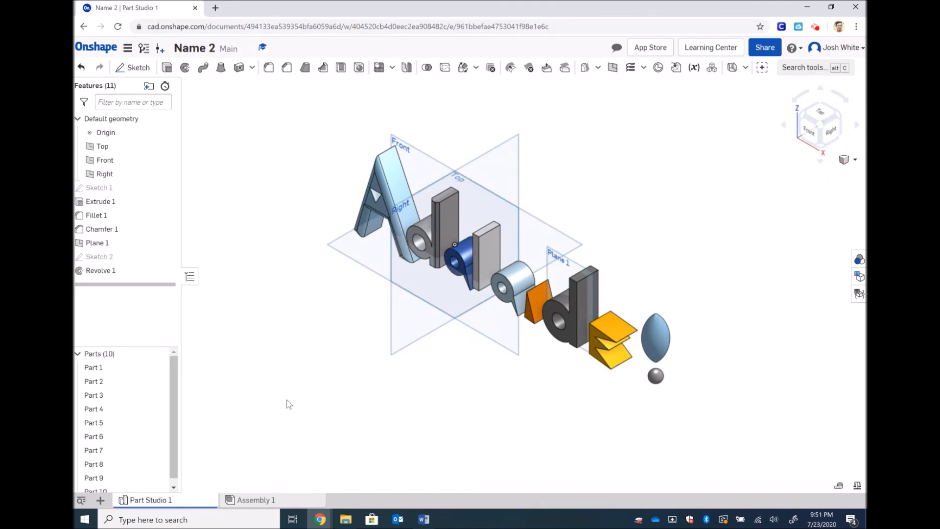
mouse_move(157, 506)
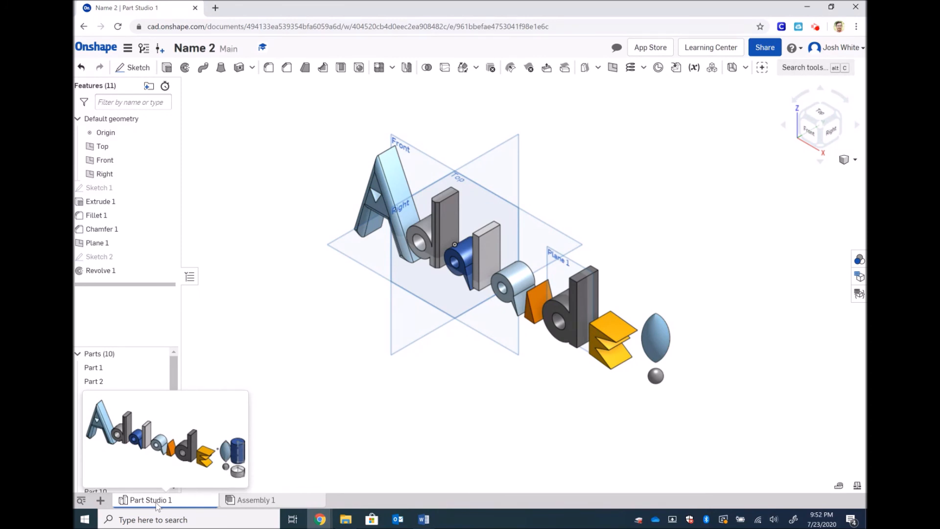
right_click(157, 501)
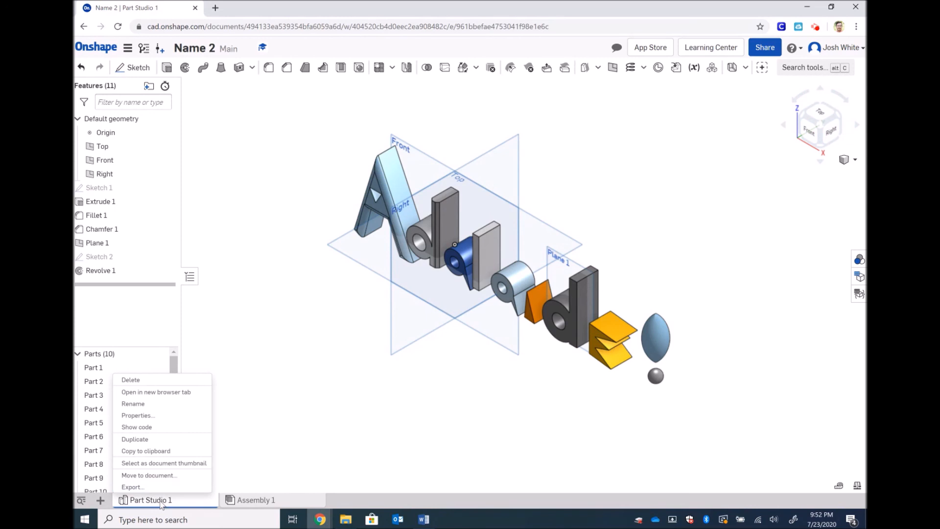
click(139, 487)
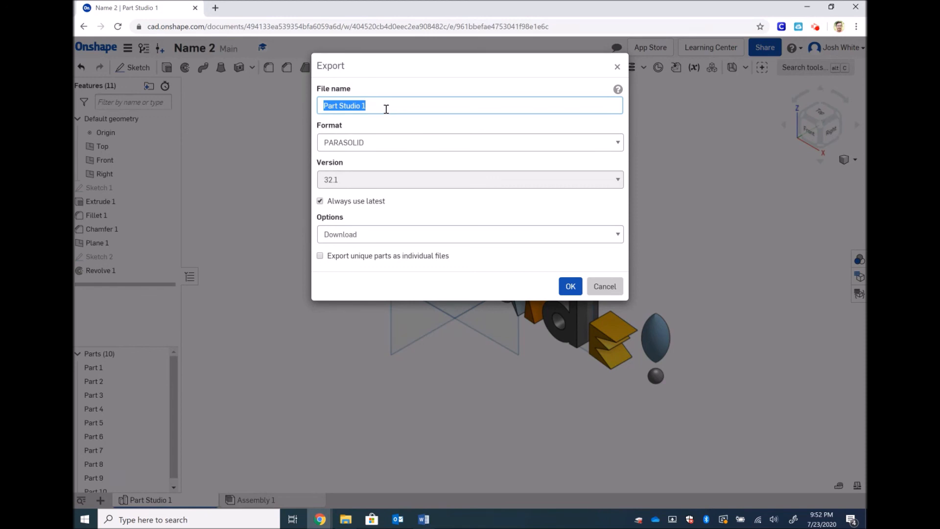
text(Johnny Doe)
click(390, 143)
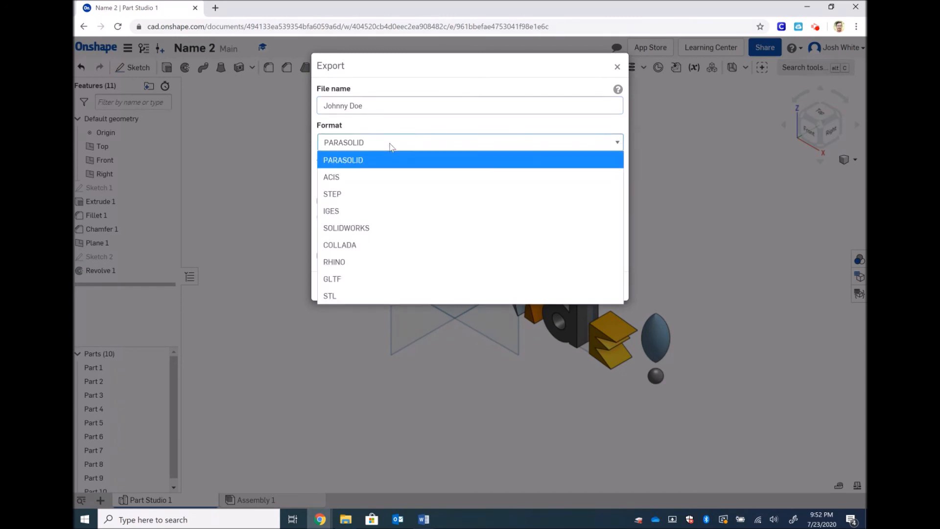
click(364, 198)
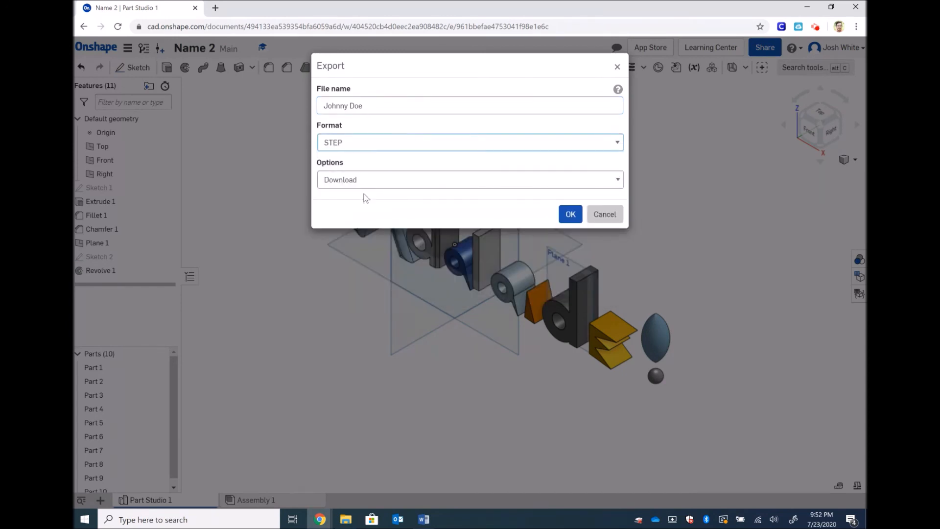
click(436, 146)
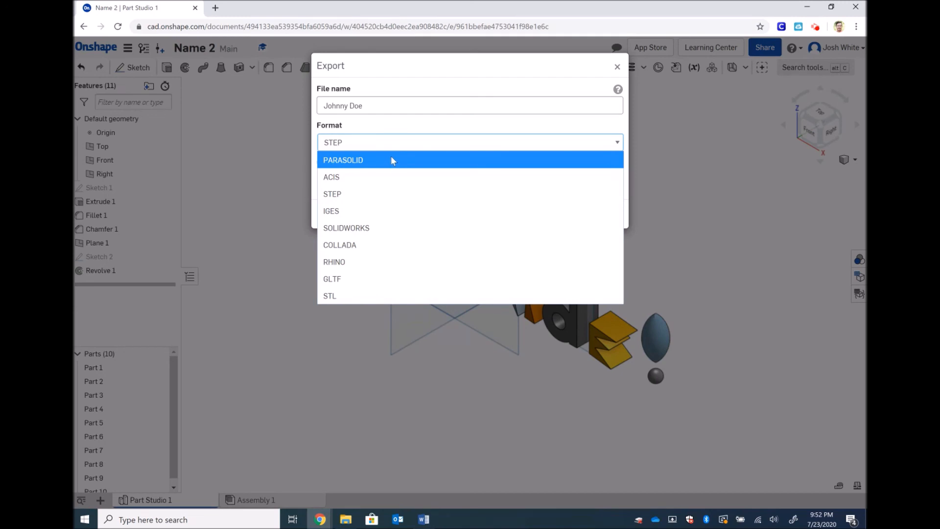
click(369, 195)
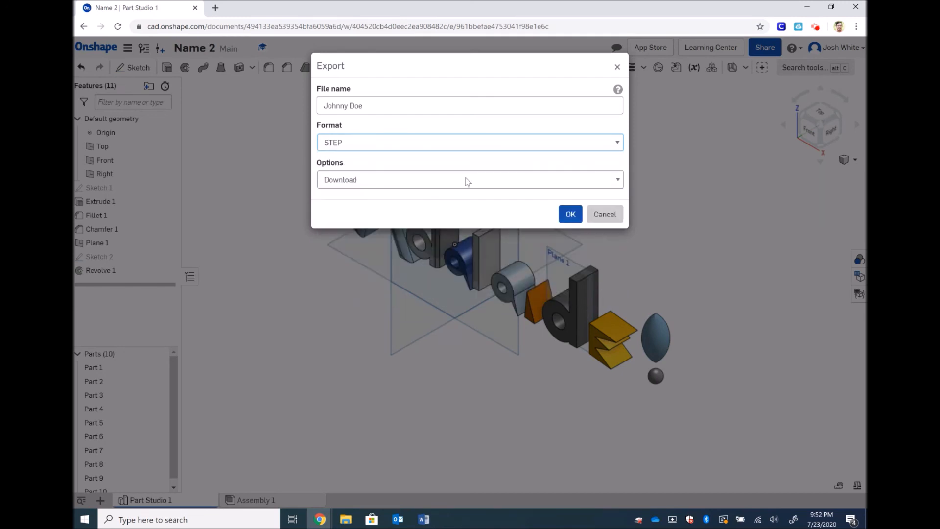
click(570, 214)
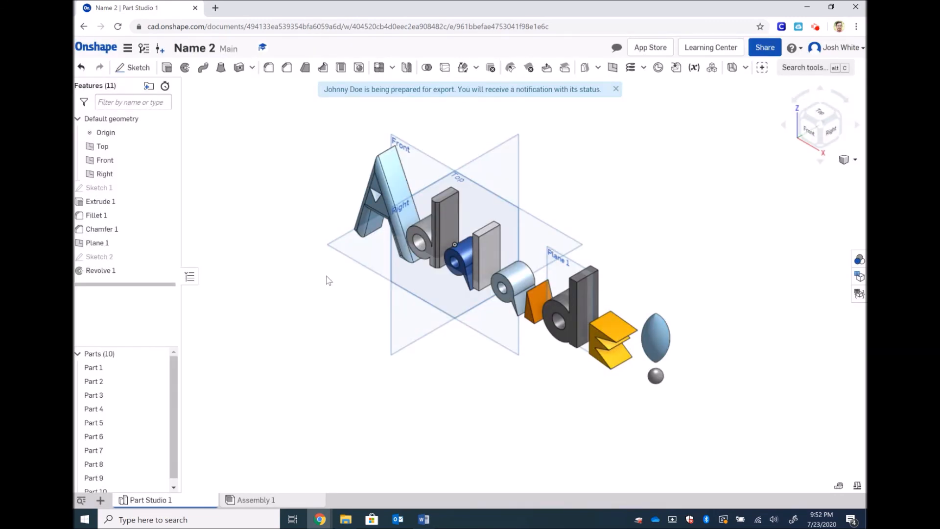
- Save the exported STEP file in the Downloads folder under the proposed name
click(345, 520)
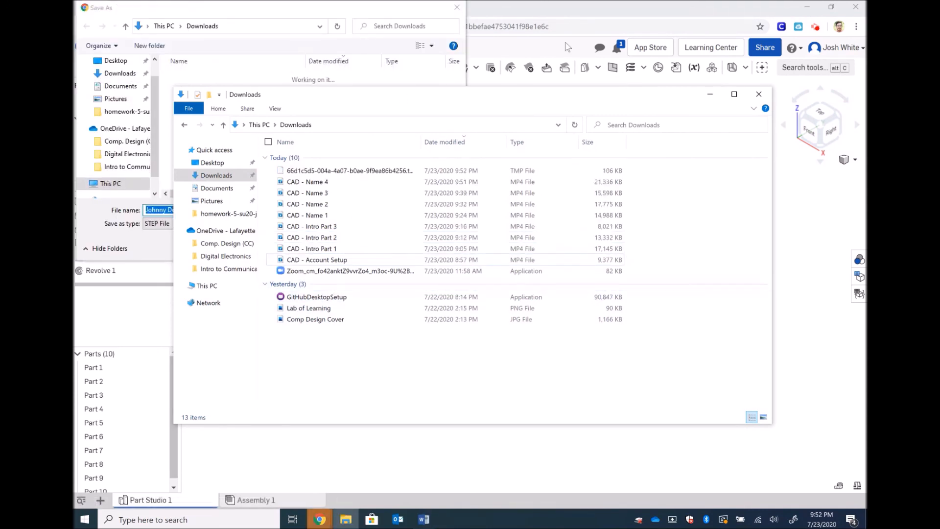
click(710, 94)
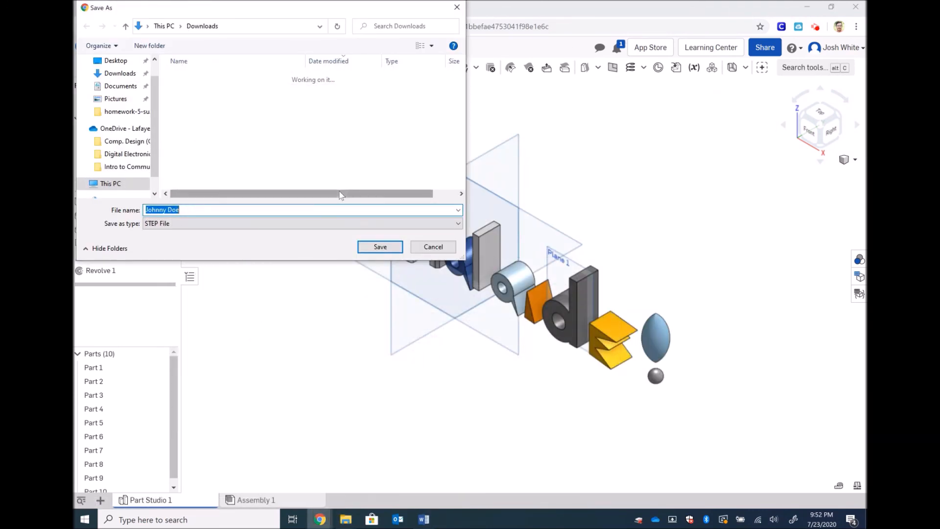
click(379, 248)
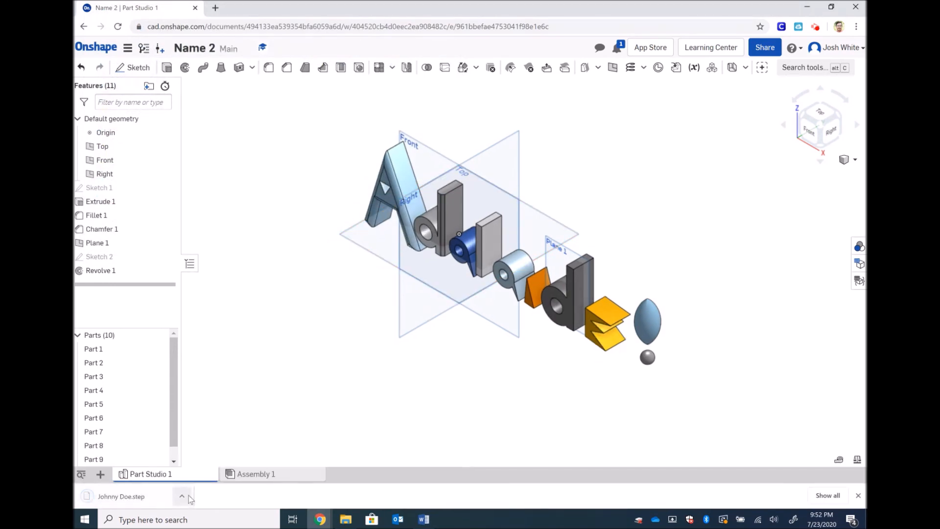
- Show the downloaded STEP file in its folder, check it, and close the folder window
click(185, 496)
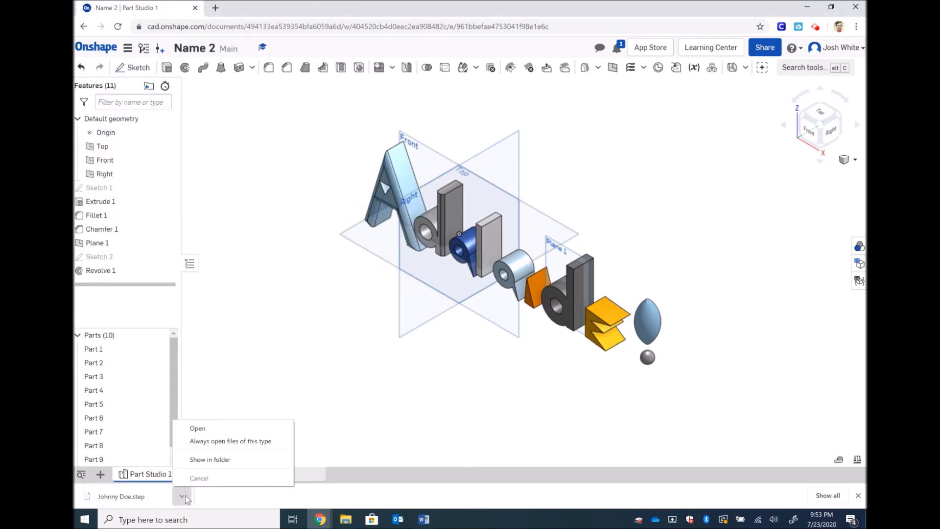
click(211, 460)
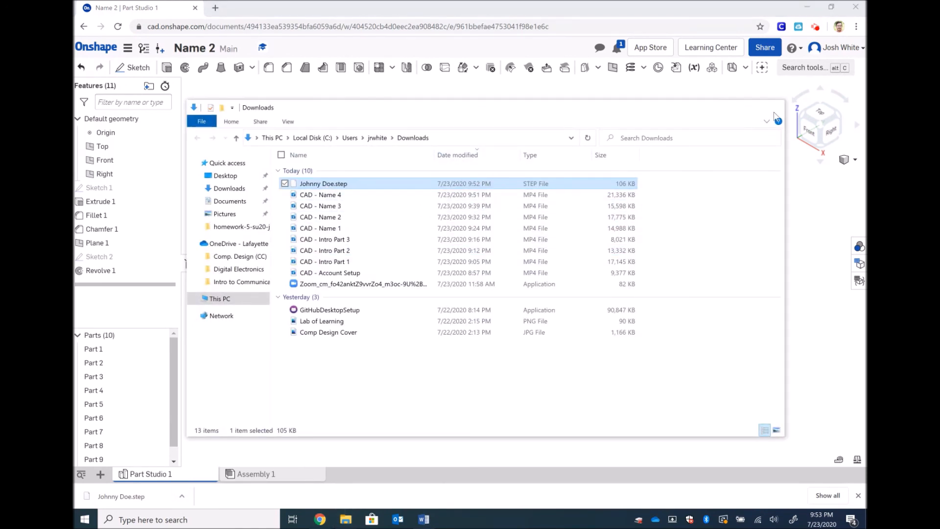
click(773, 107)
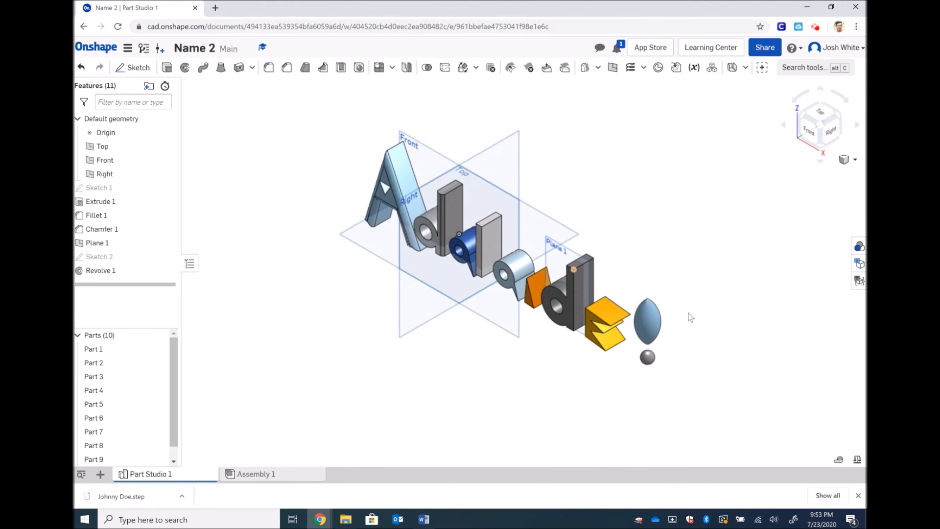